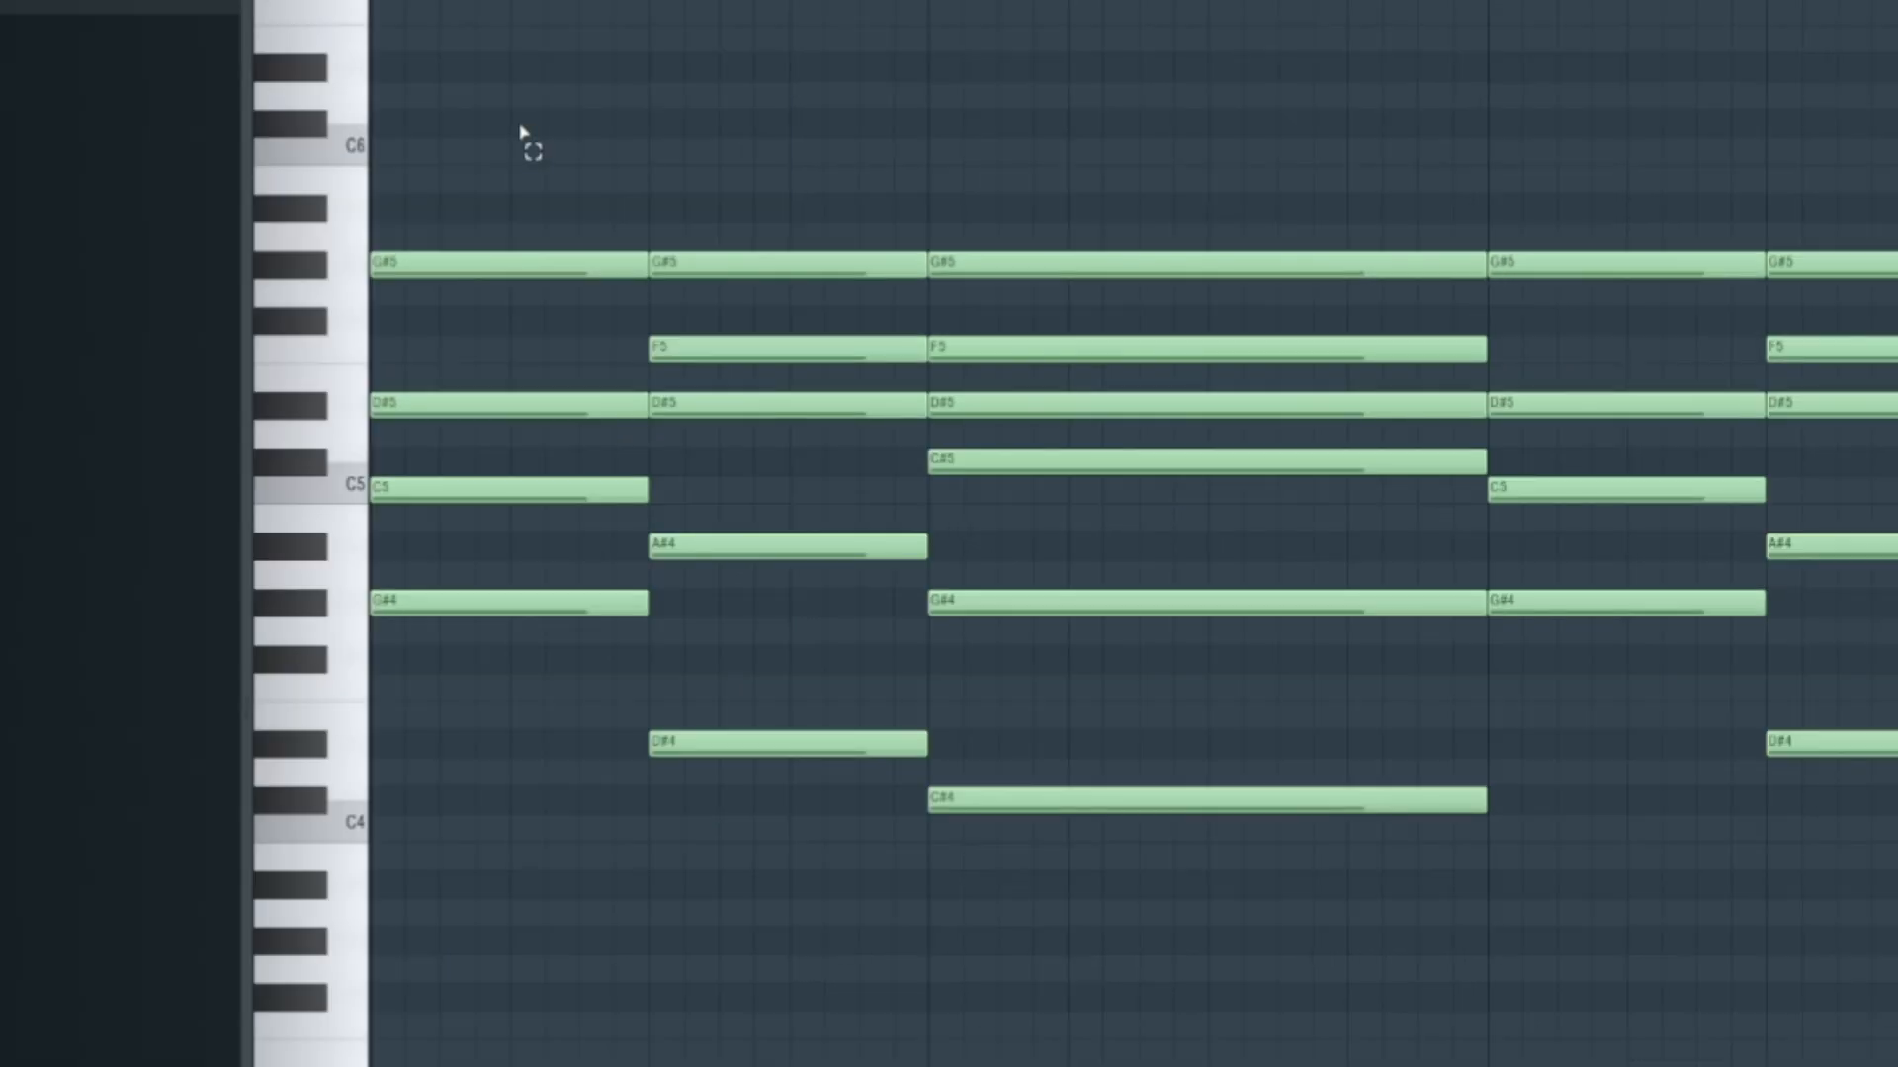
Highlight the opening chords in the piano roll and clear the selection.
drag(520, 110, 1451, 969)
key(ctrl+d)
key(ctrl+d)
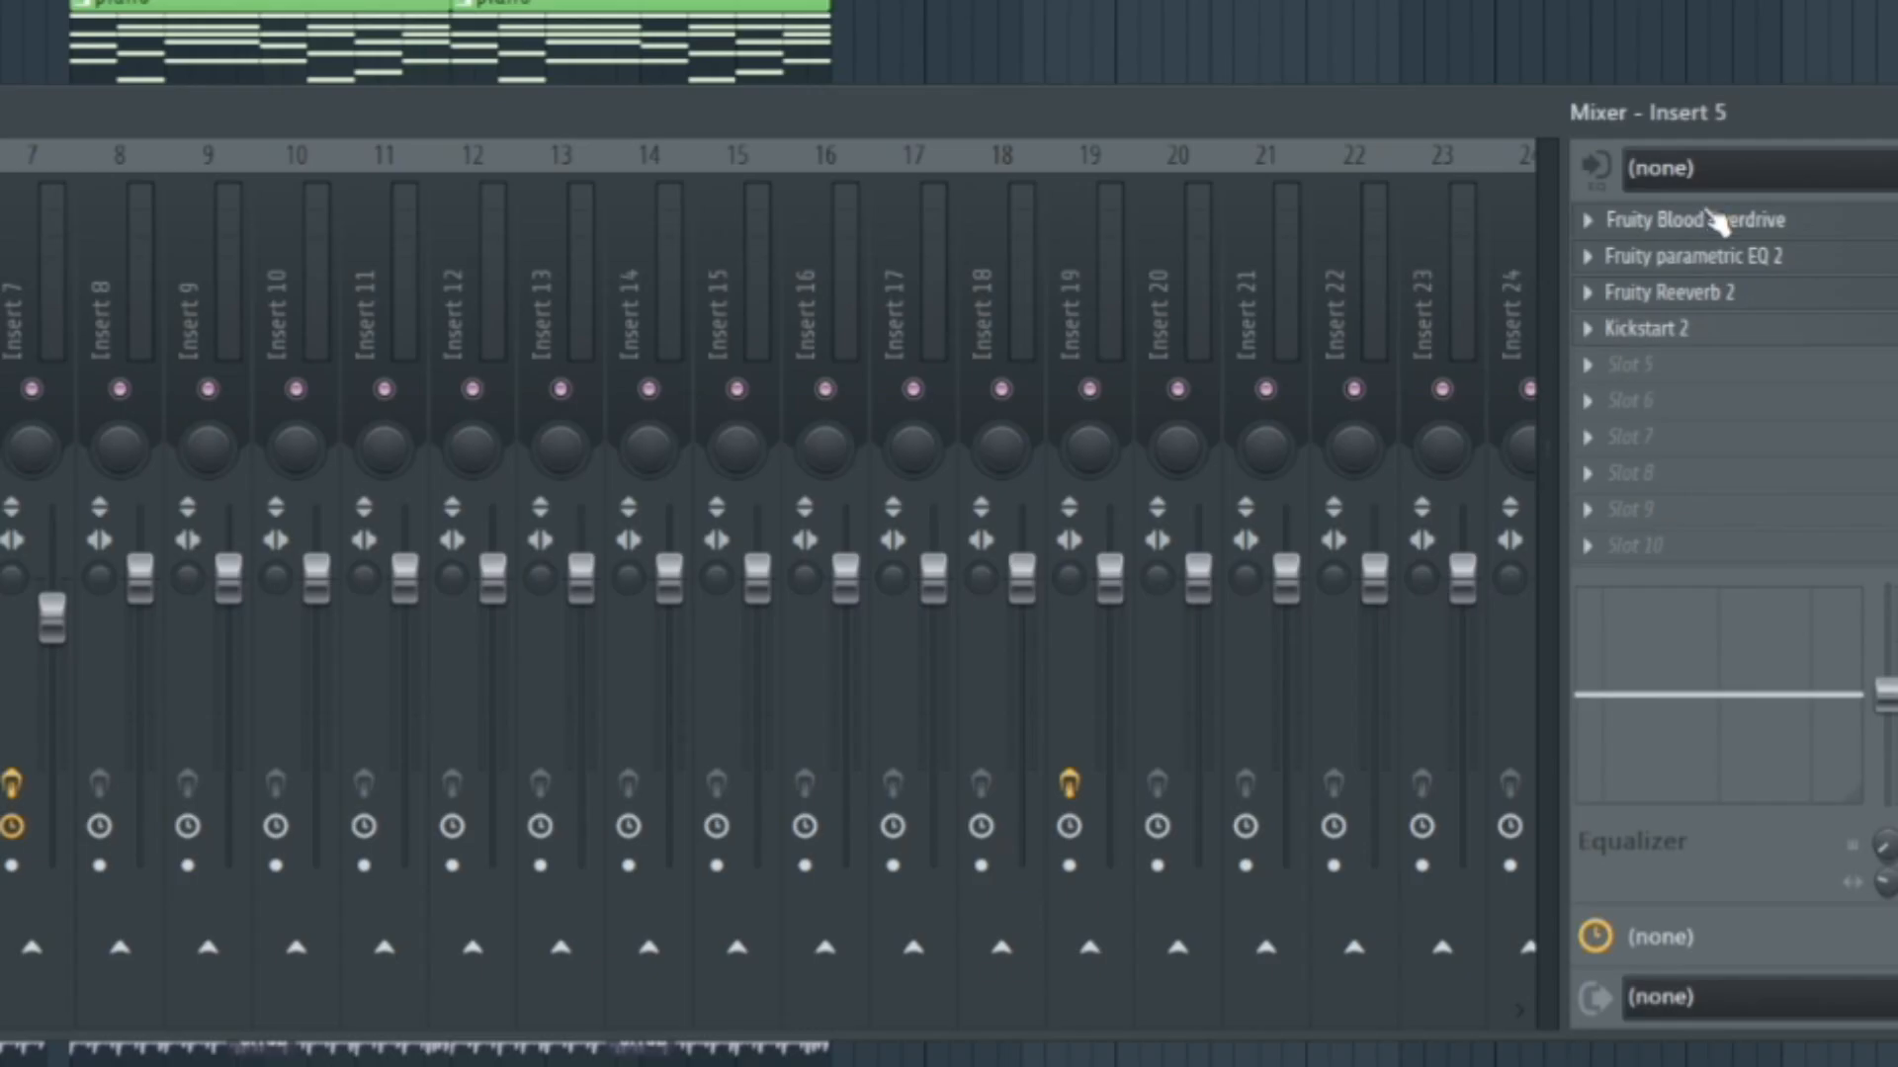
Inspect the Insert 5 effects: Fruity Blood Overdrive, Fruity parametric EQ 2, Fruity Reeverb 2 and Kickstart 2.
click(1694, 219)
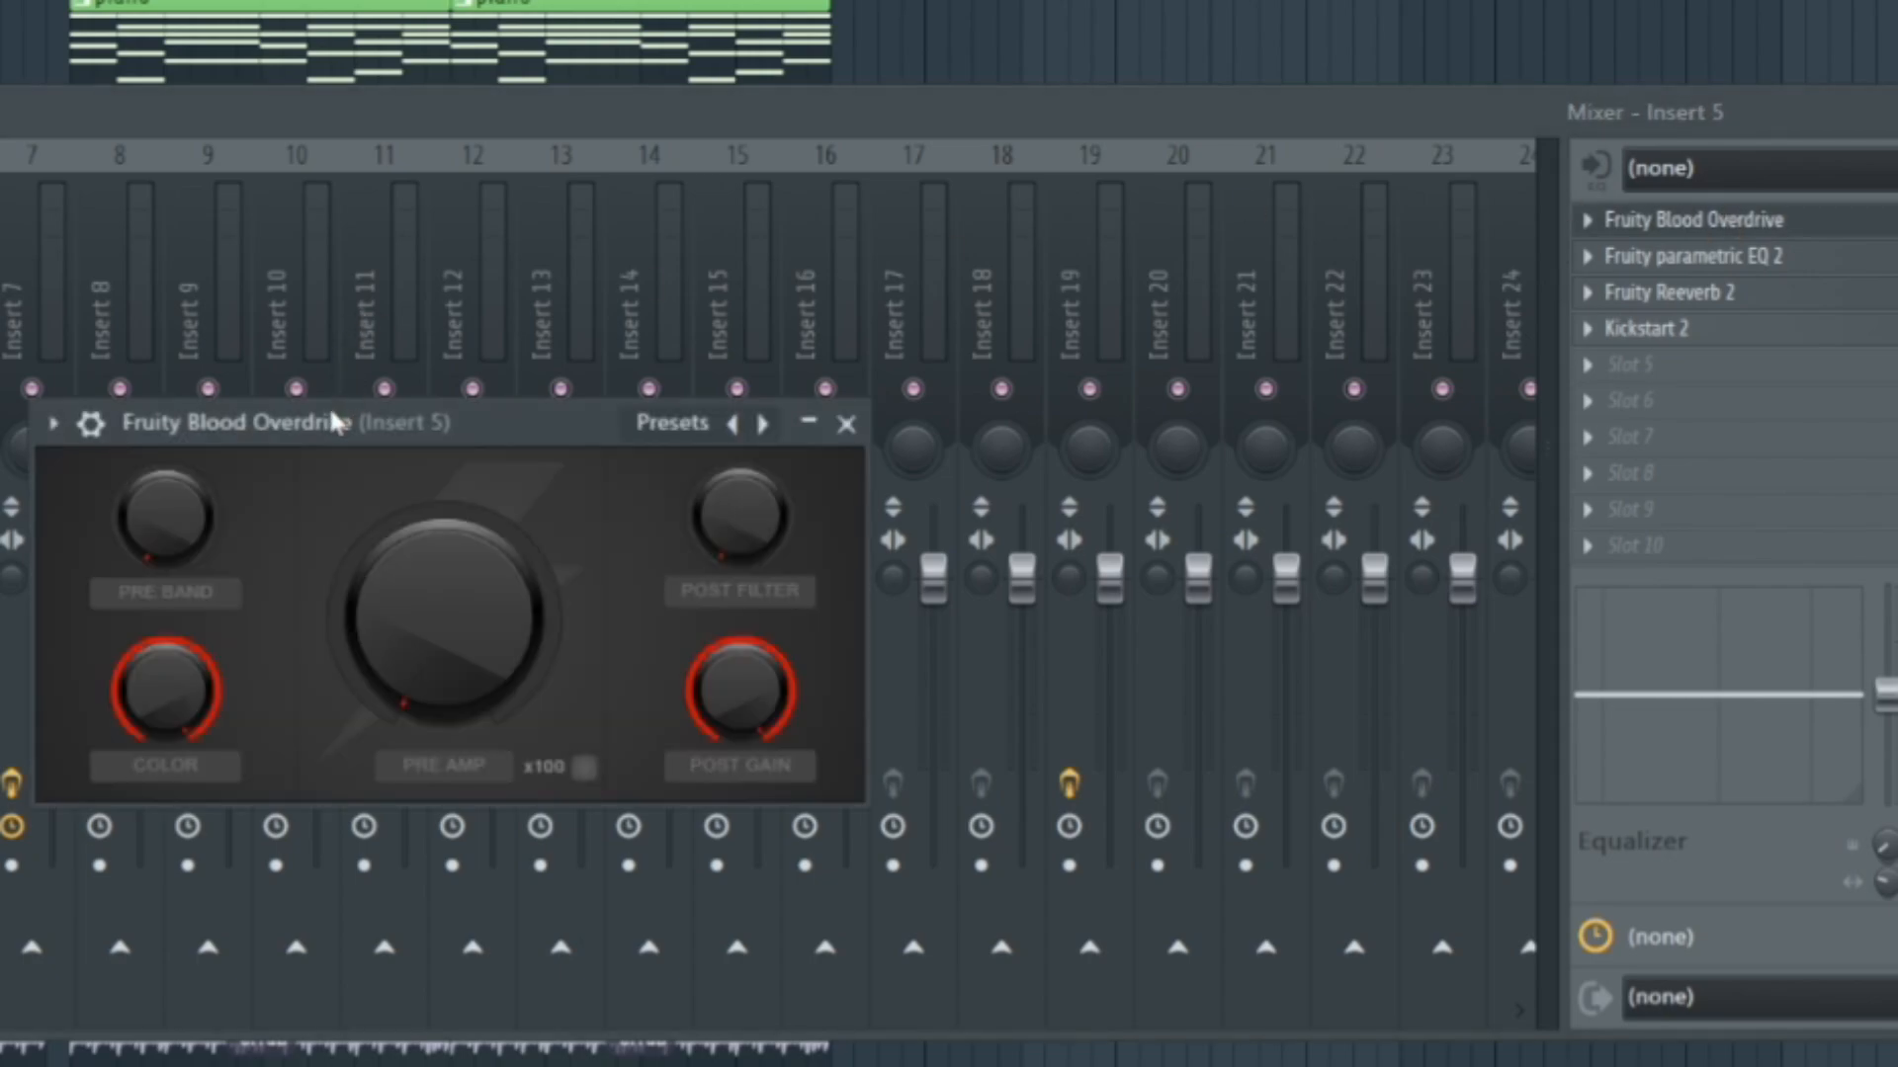
drag(335, 420, 413, 202)
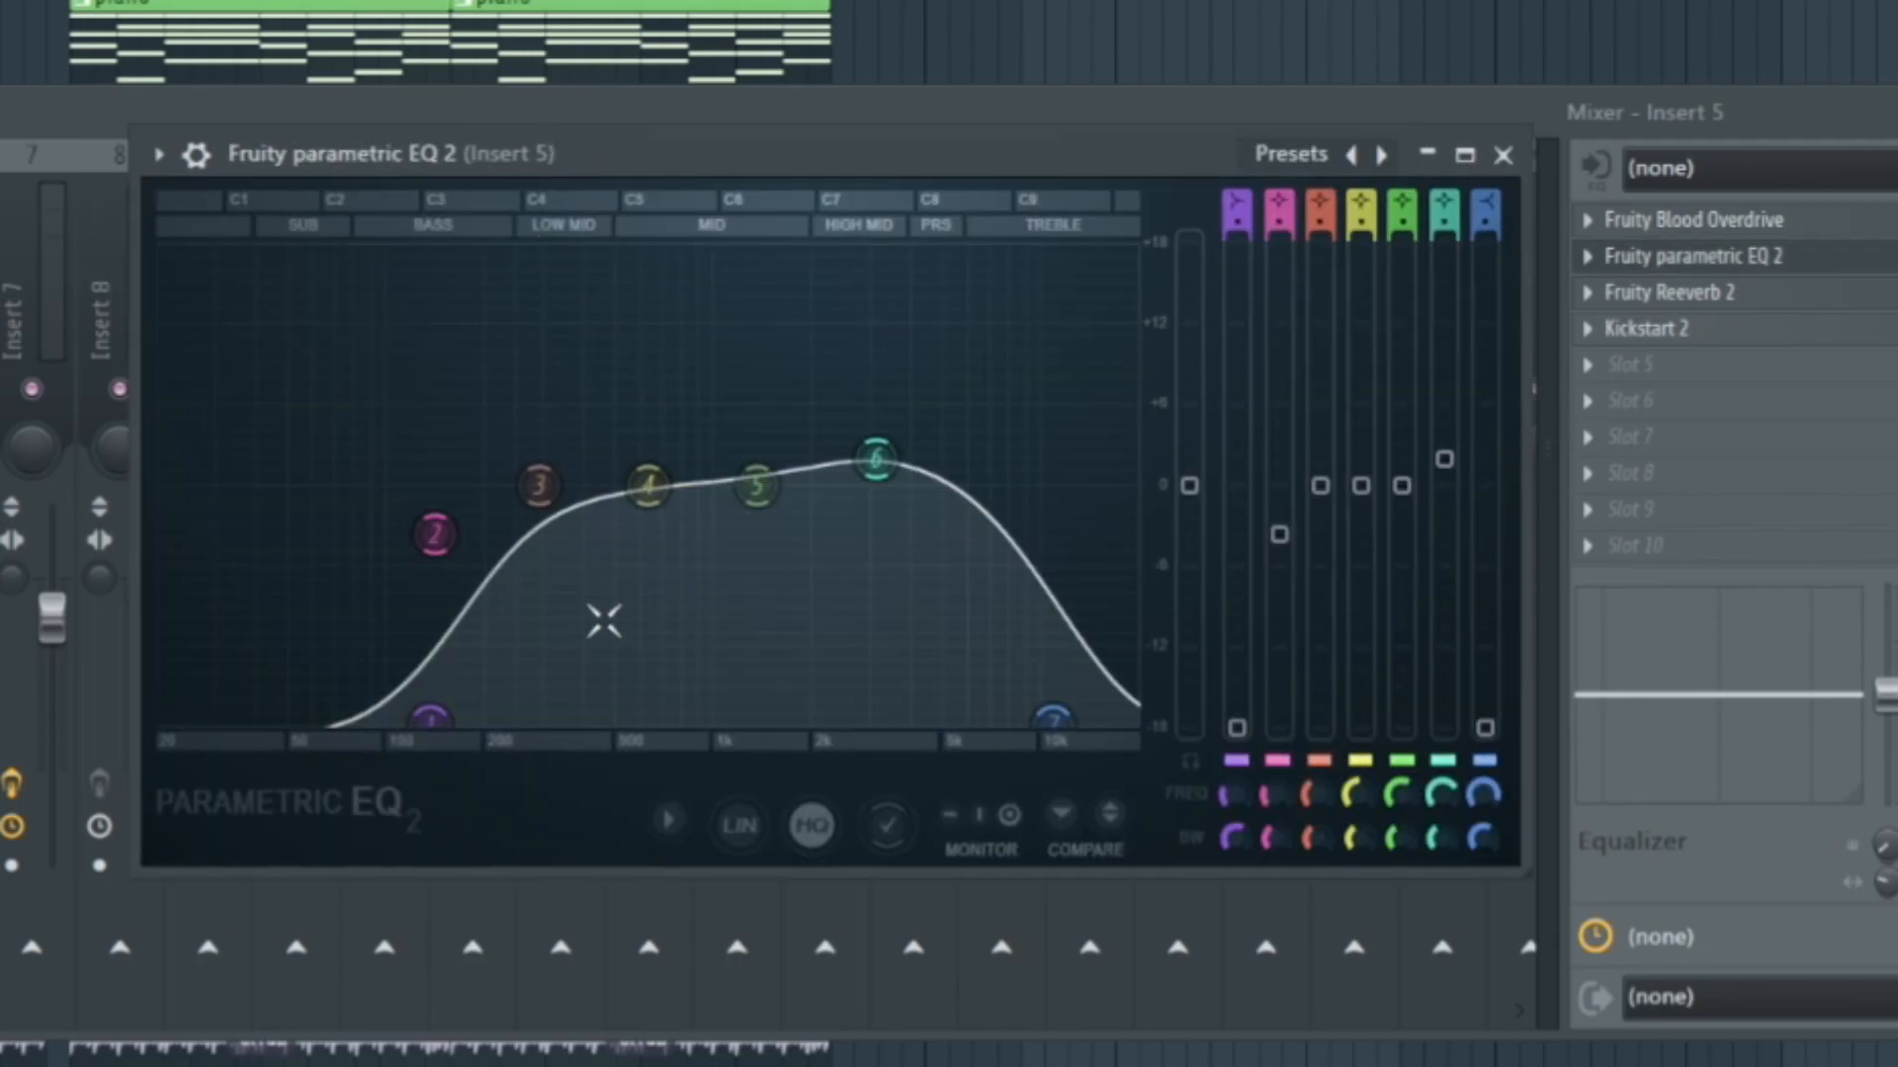
mouse_move(442, 719)
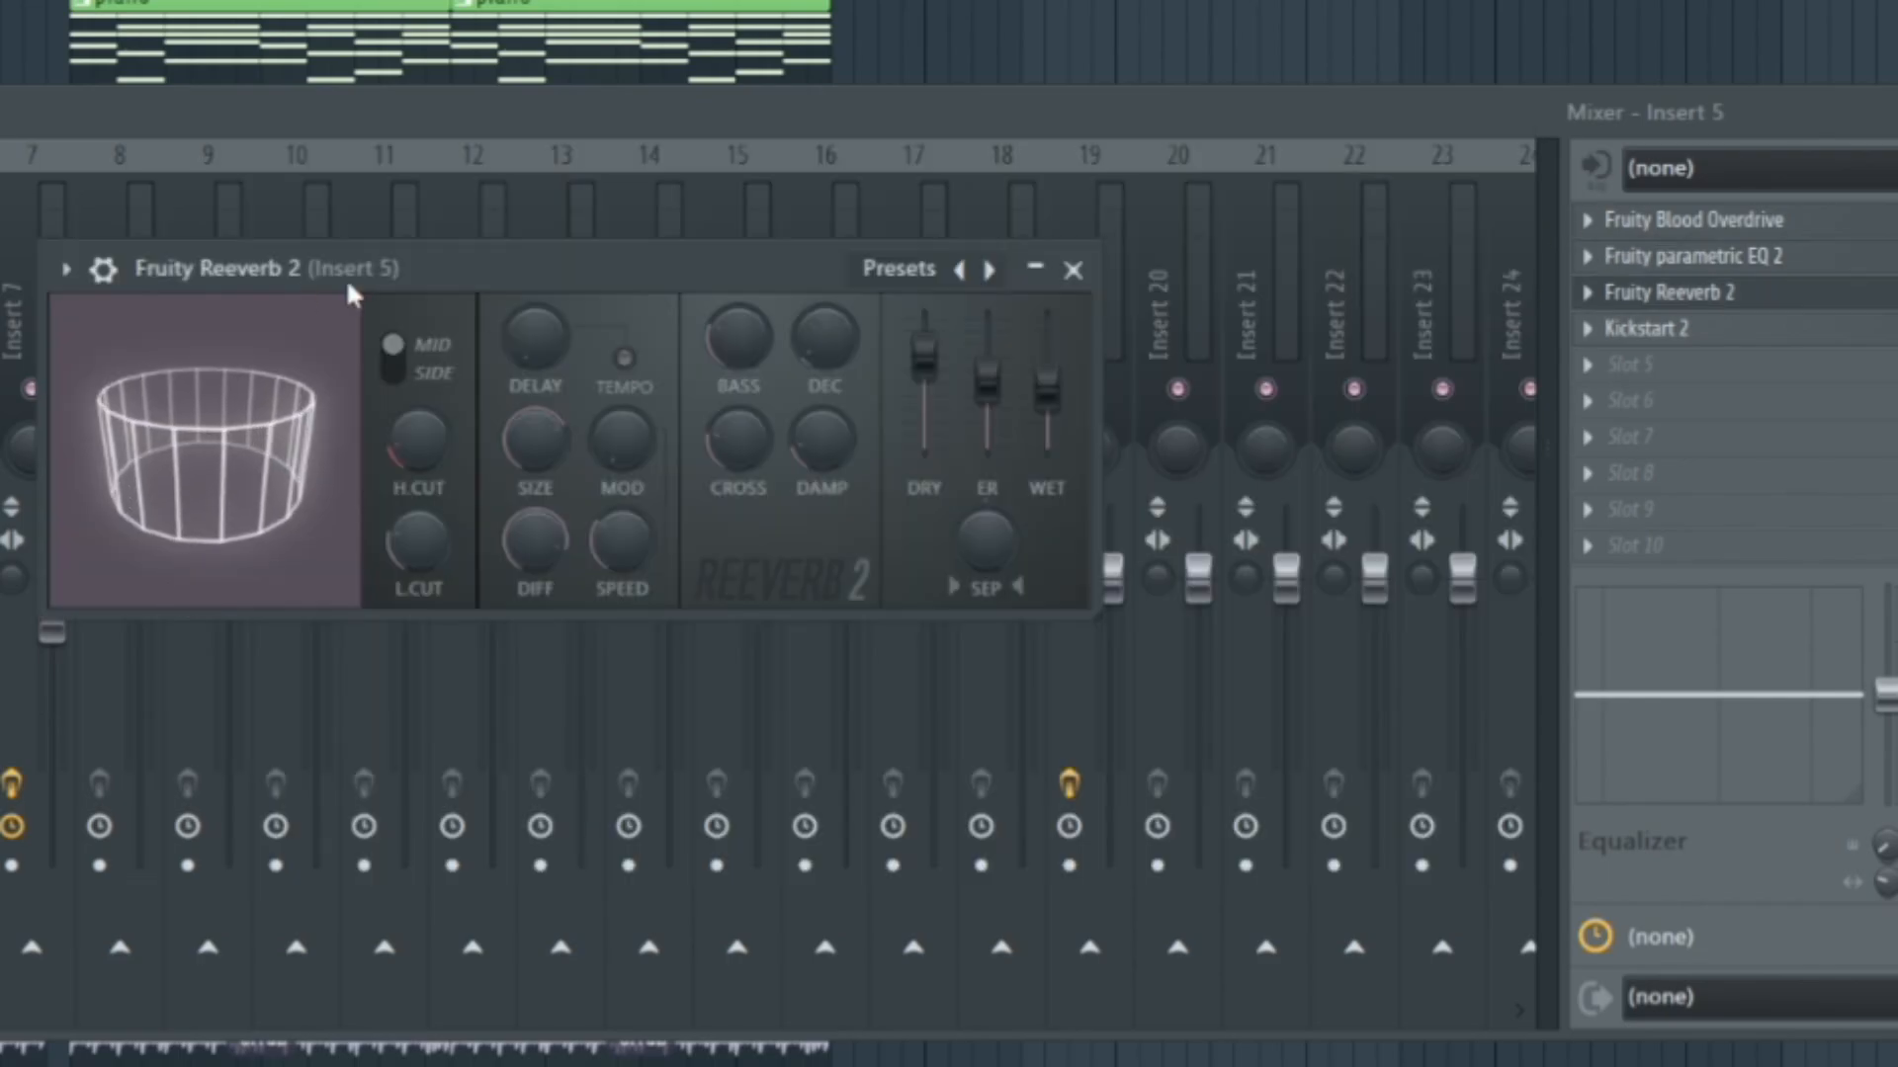
drag(349, 286, 442, 265)
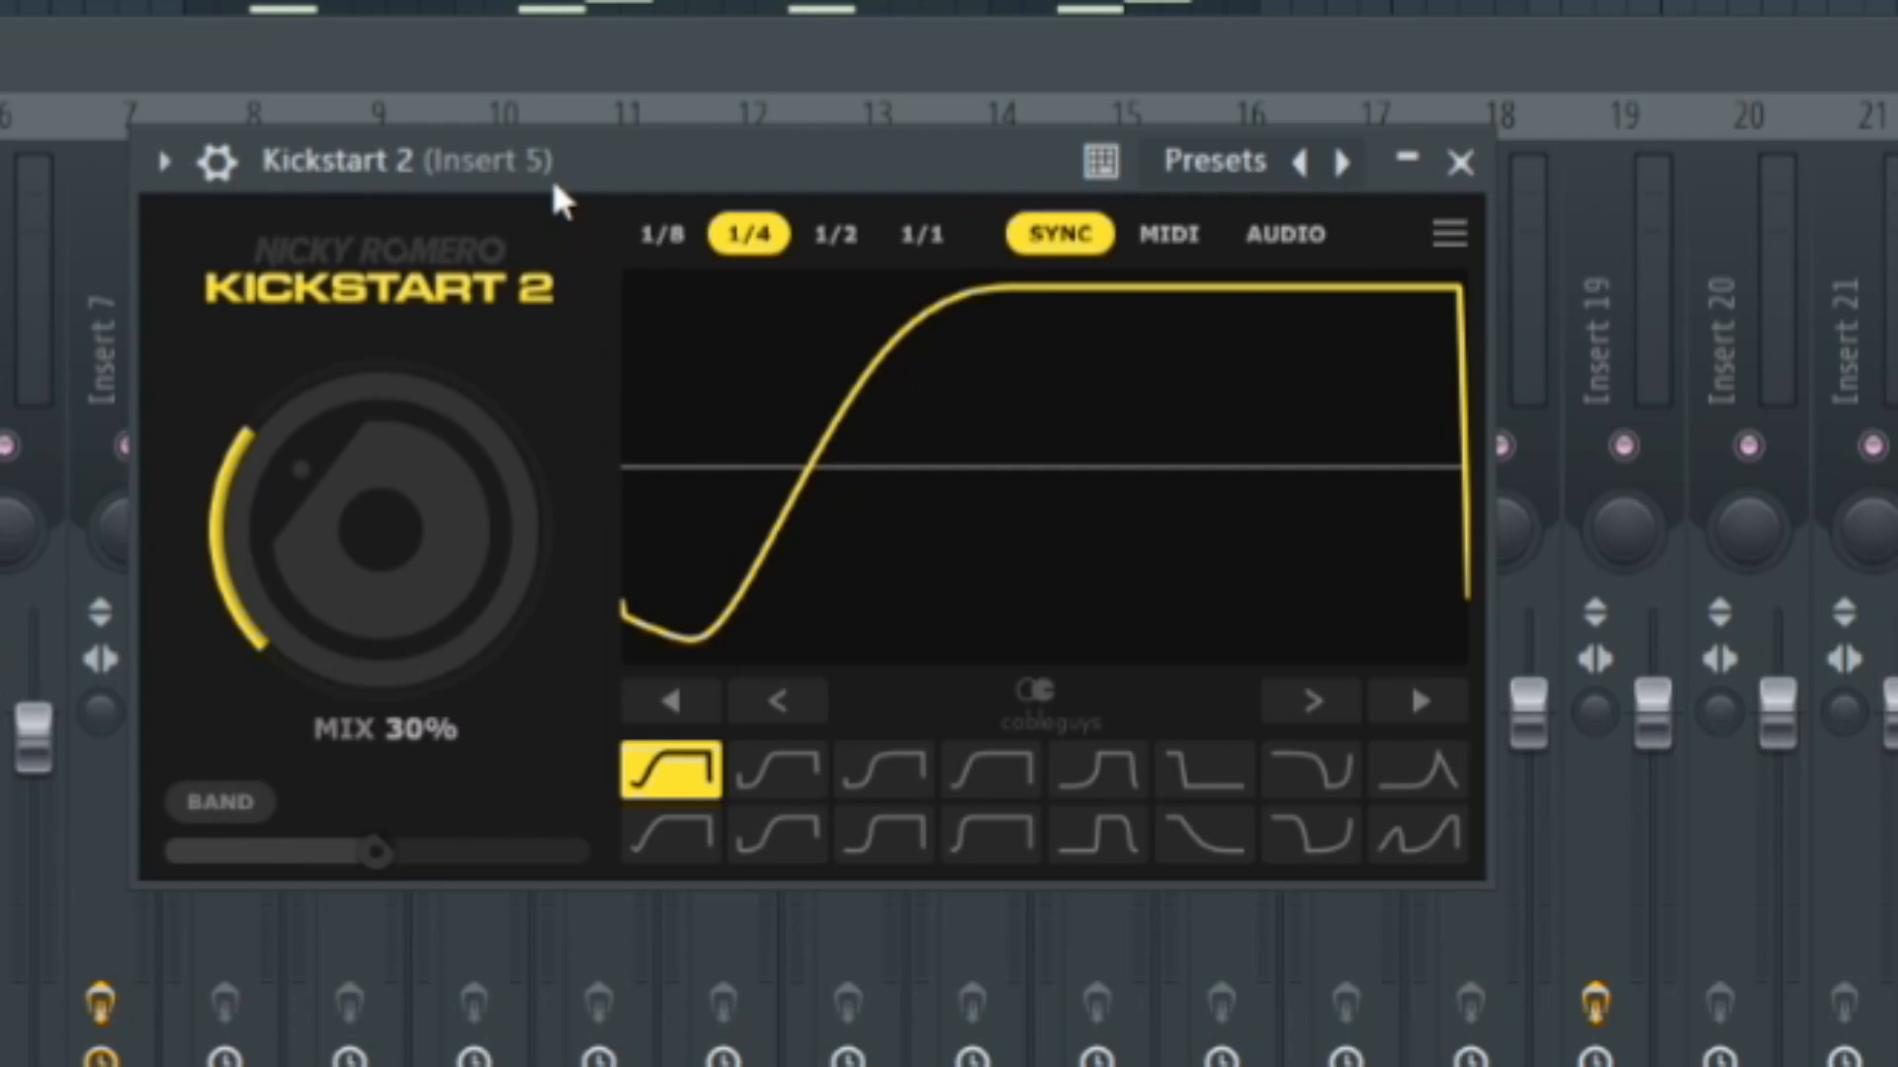
drag(554, 184, 519, 318)
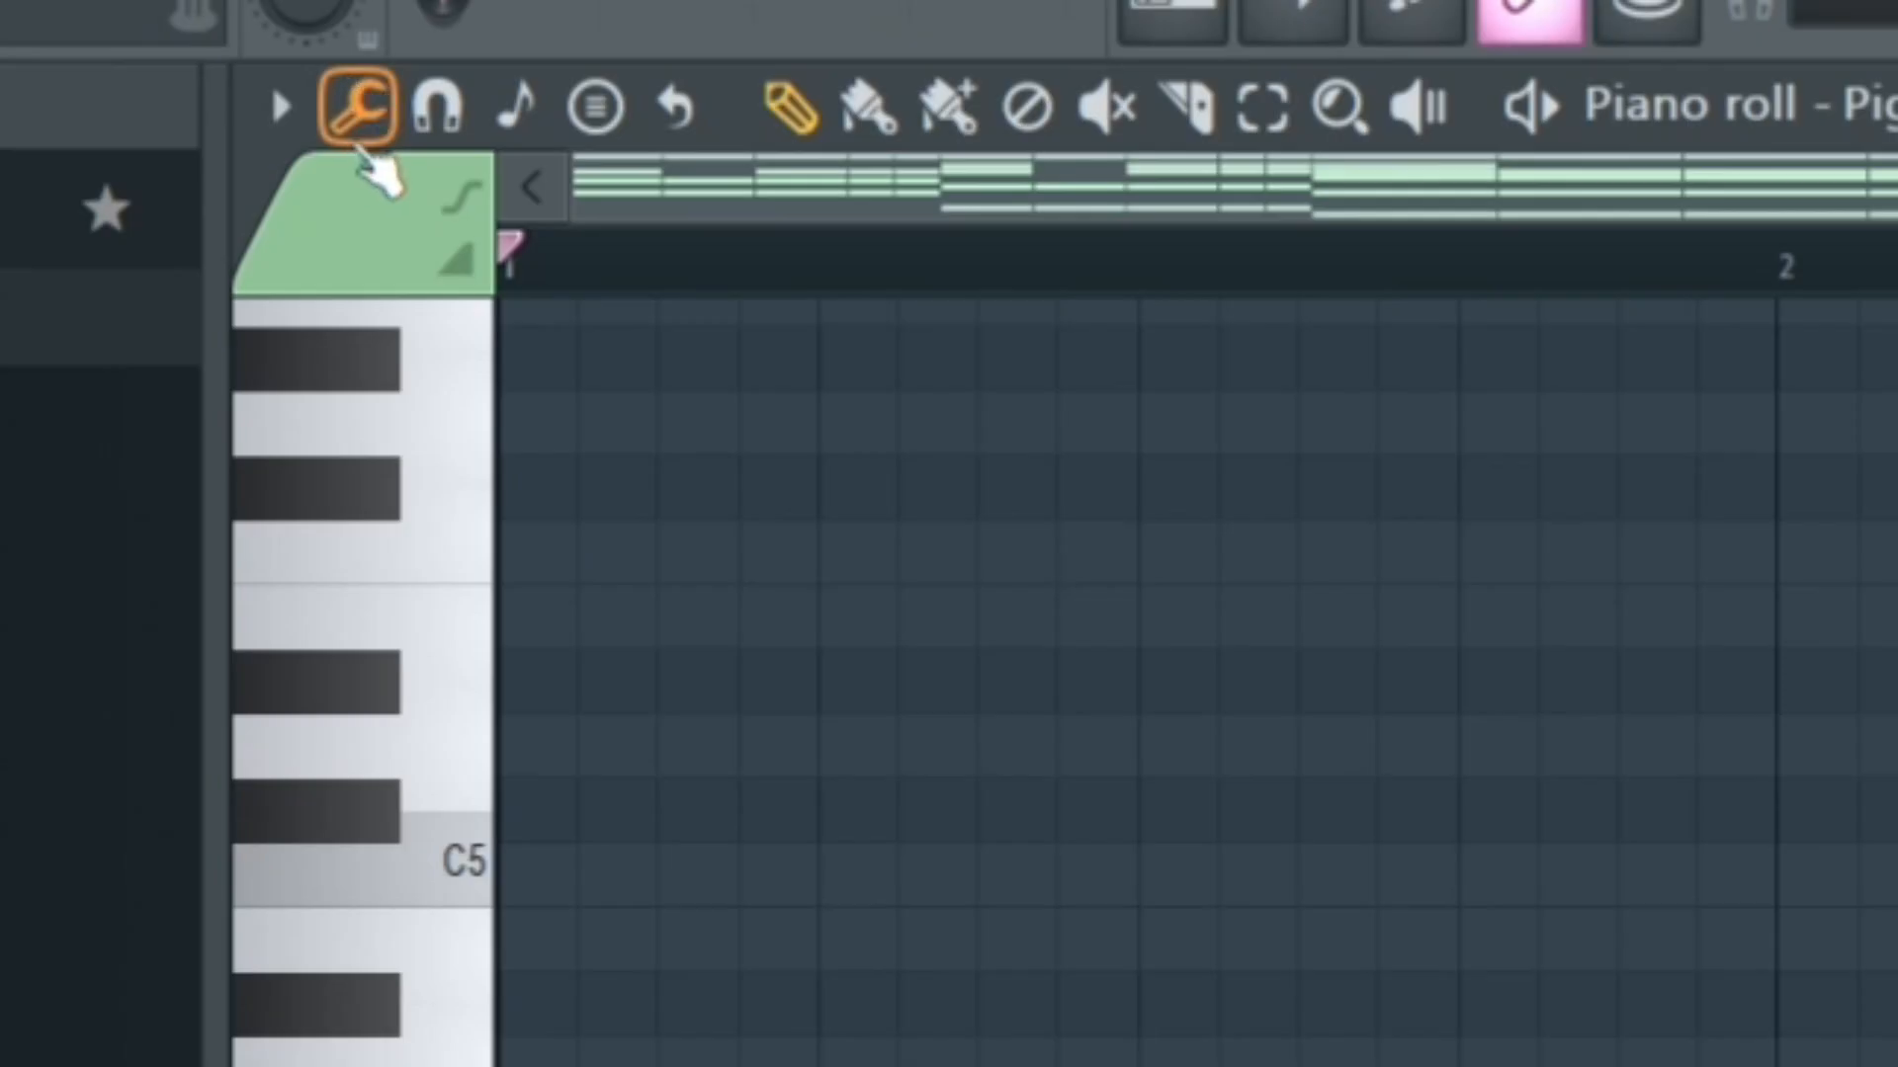
Review the Pignose FullGain guitar part and its FLEX preset, and toggle the mute of the layered Piezoish channel.
click(411, 120)
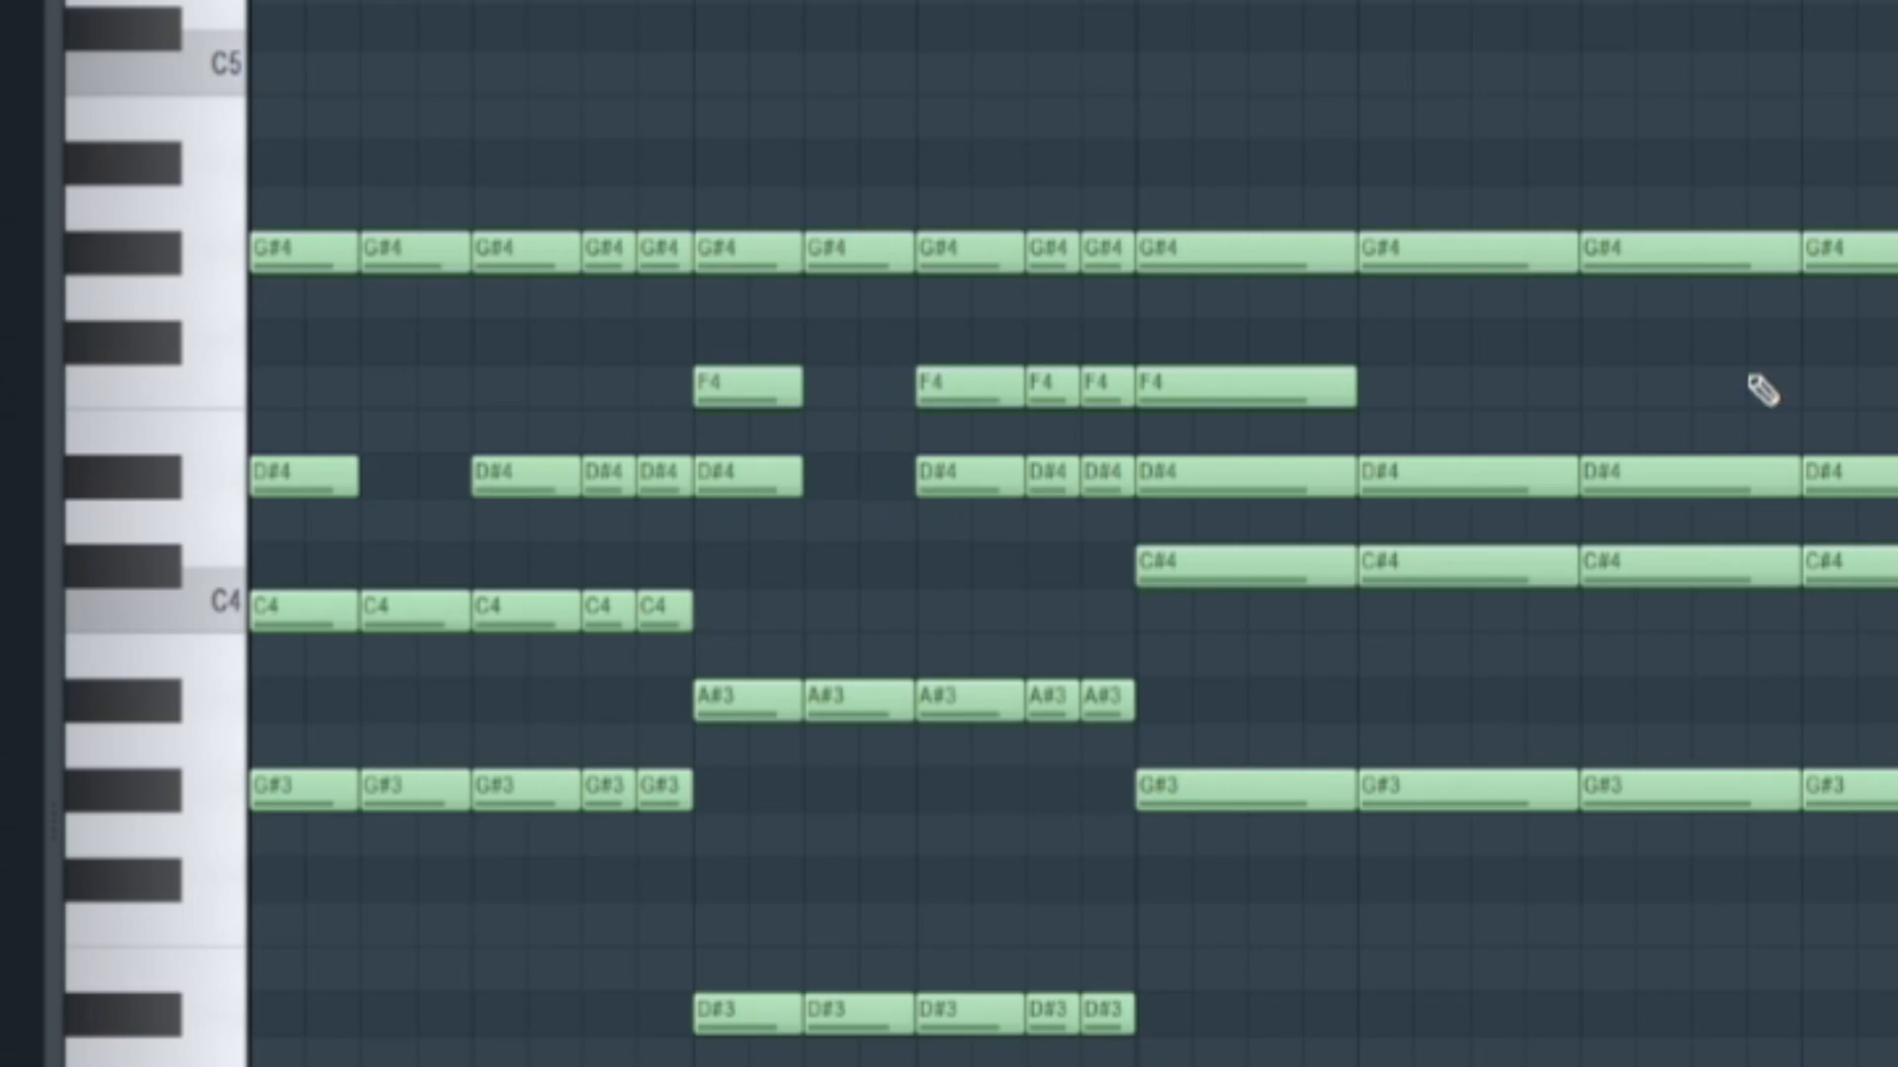
scroll(1673, 301, down, 3)
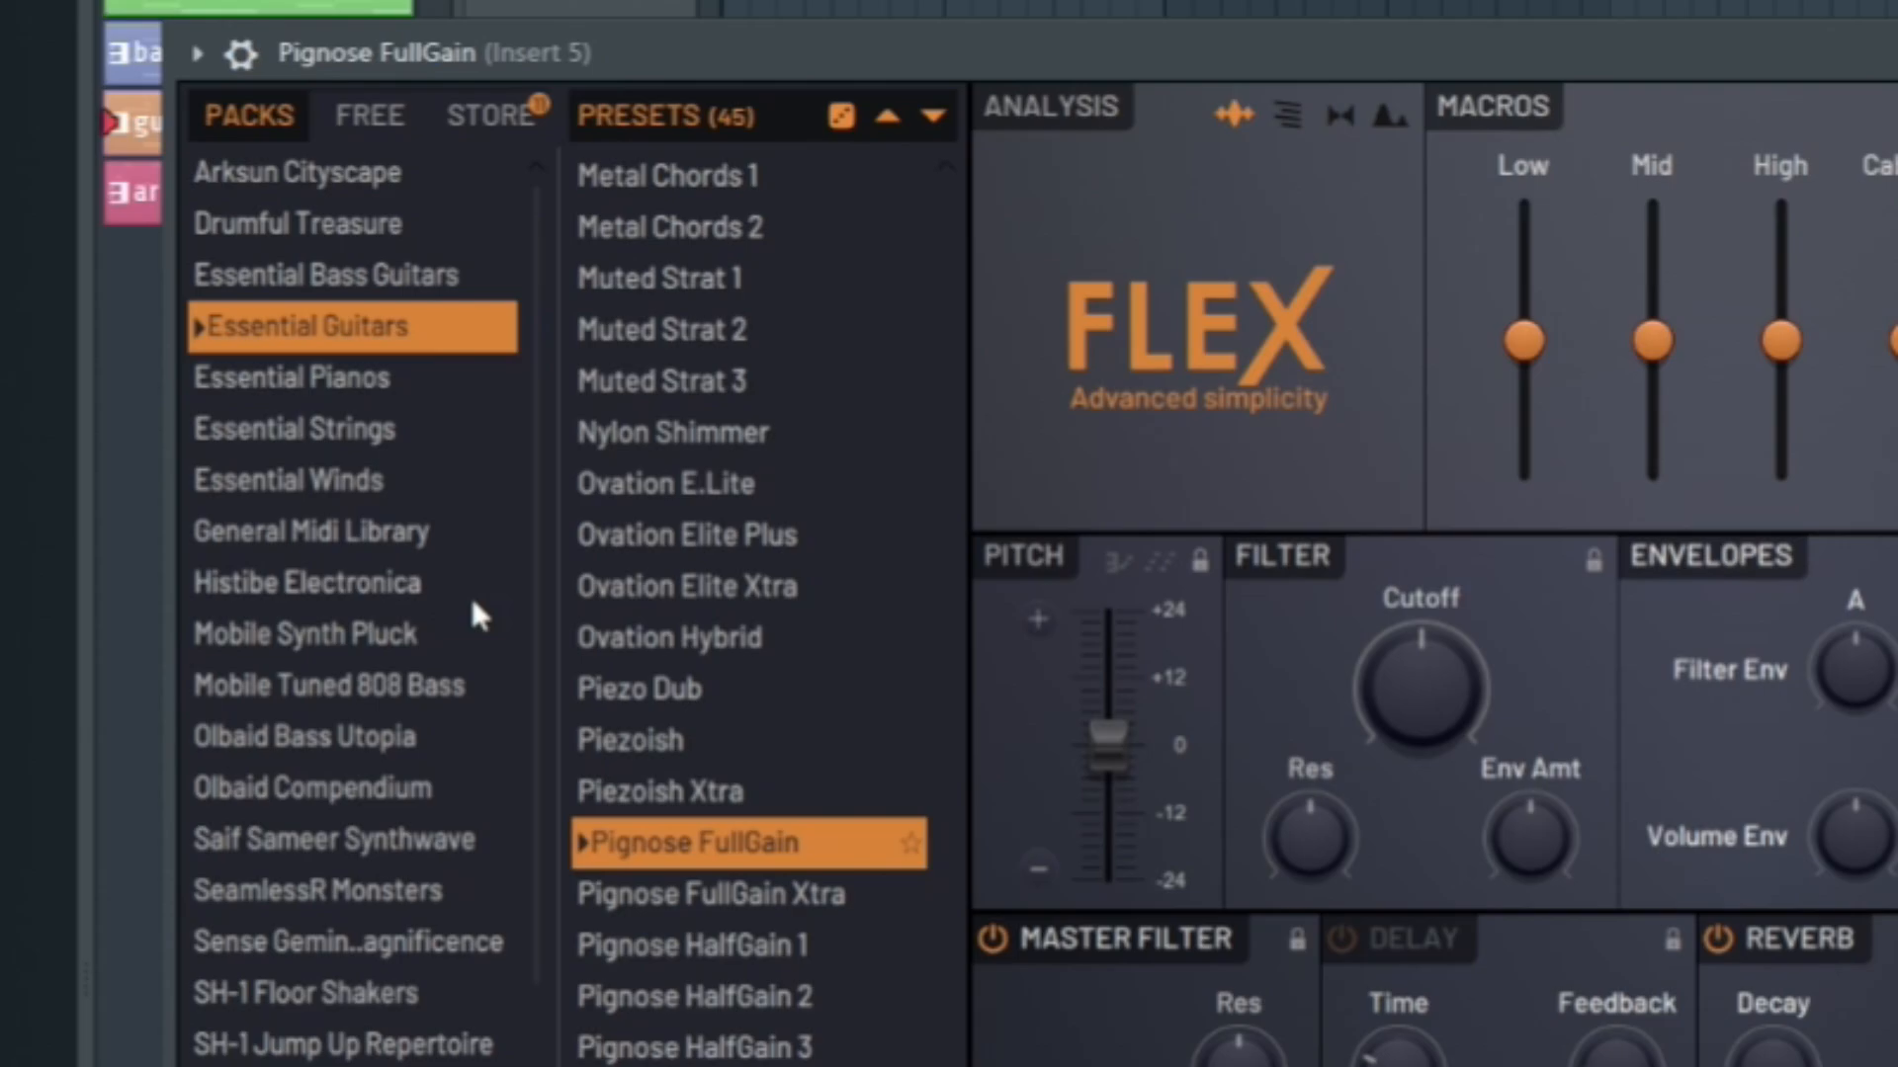
click(692, 740)
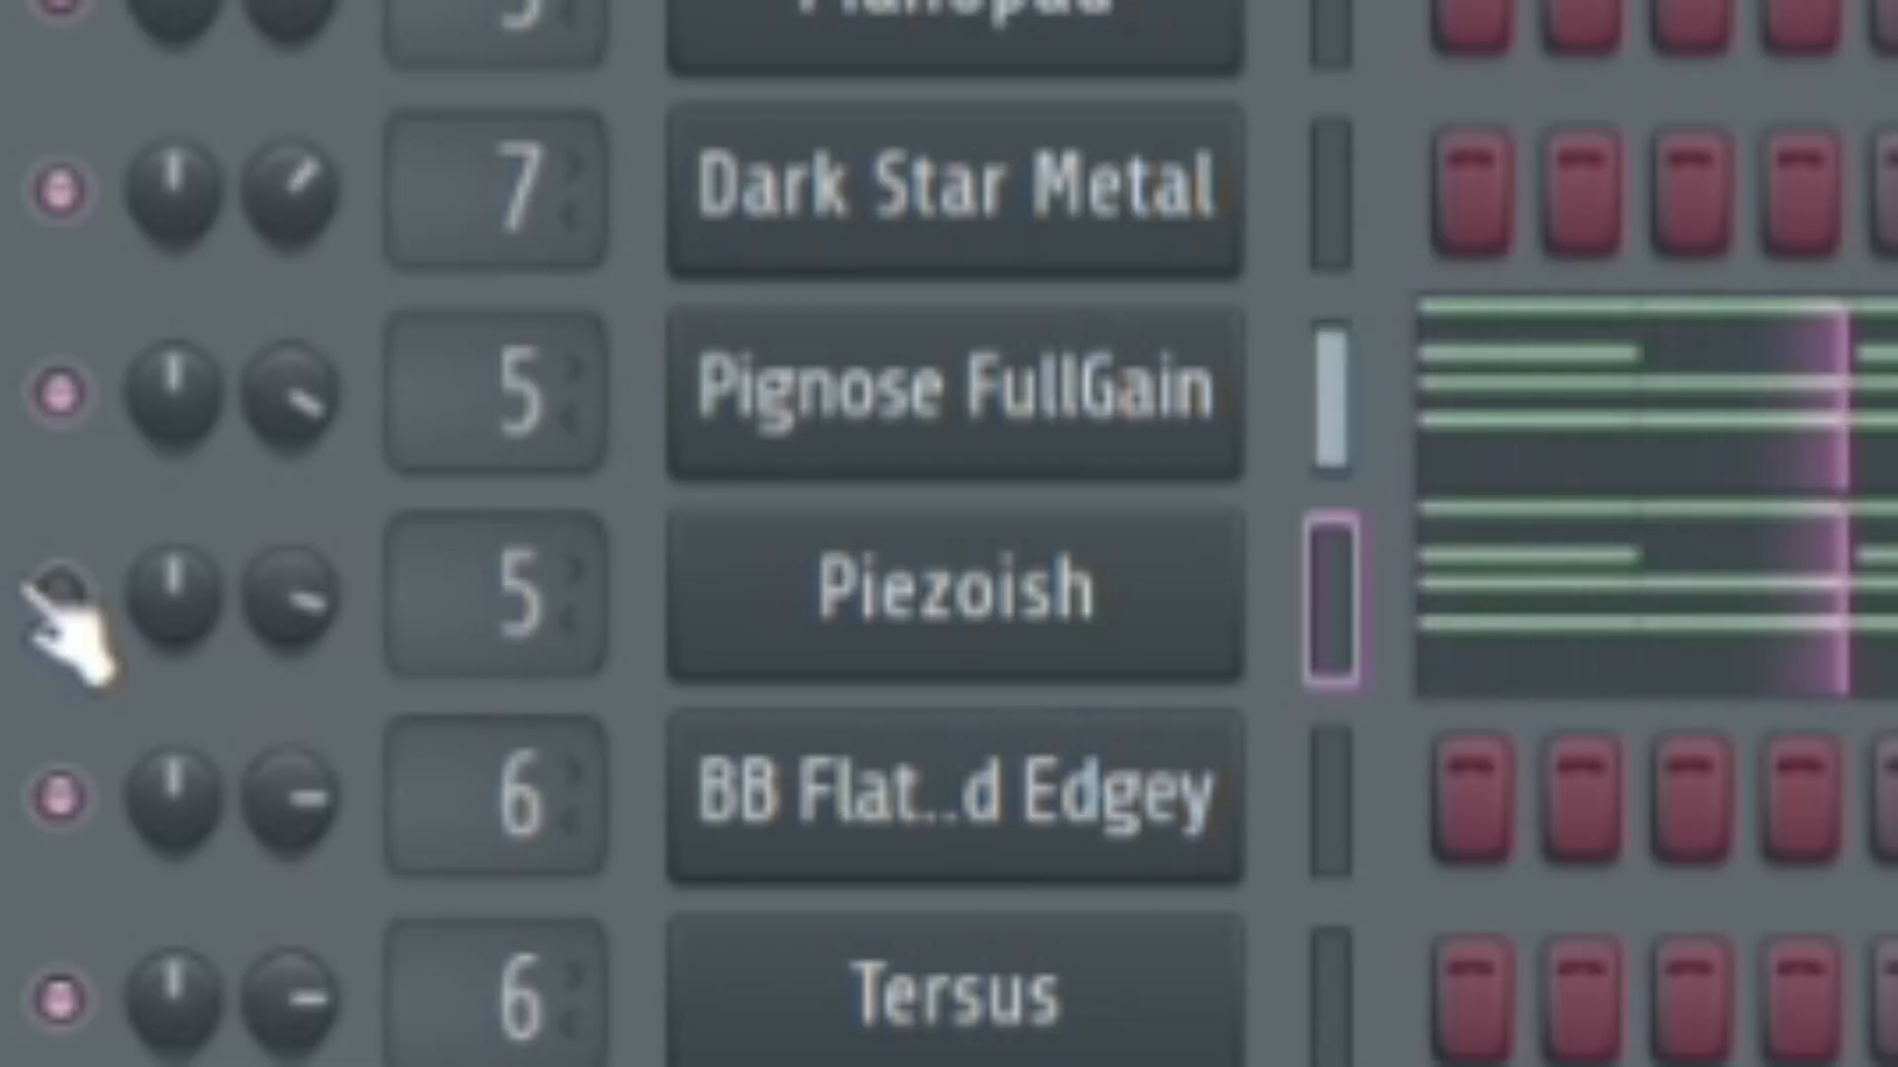
click(59, 608)
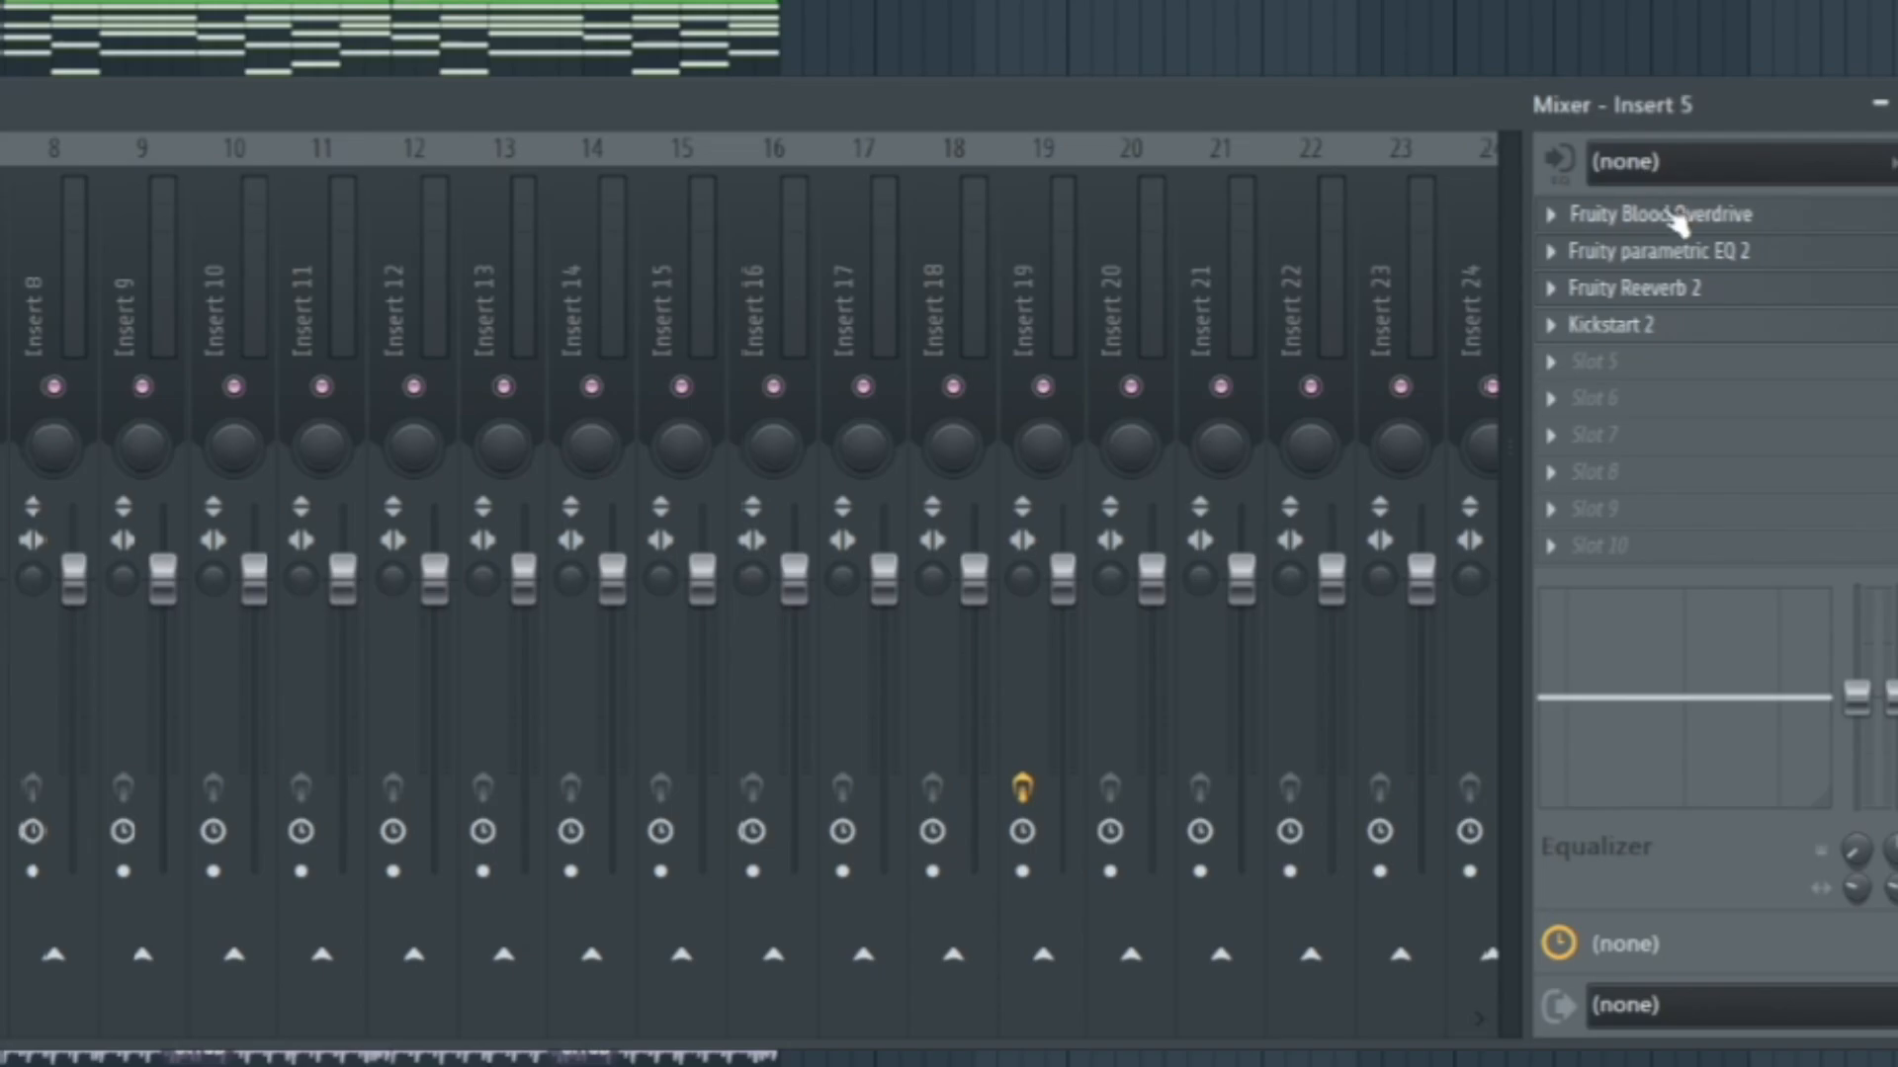
Recheck each effect on Insert 5 for the layered guitars, from Fruity Blood Overdrive through Kickstart 2.
click(1677, 223)
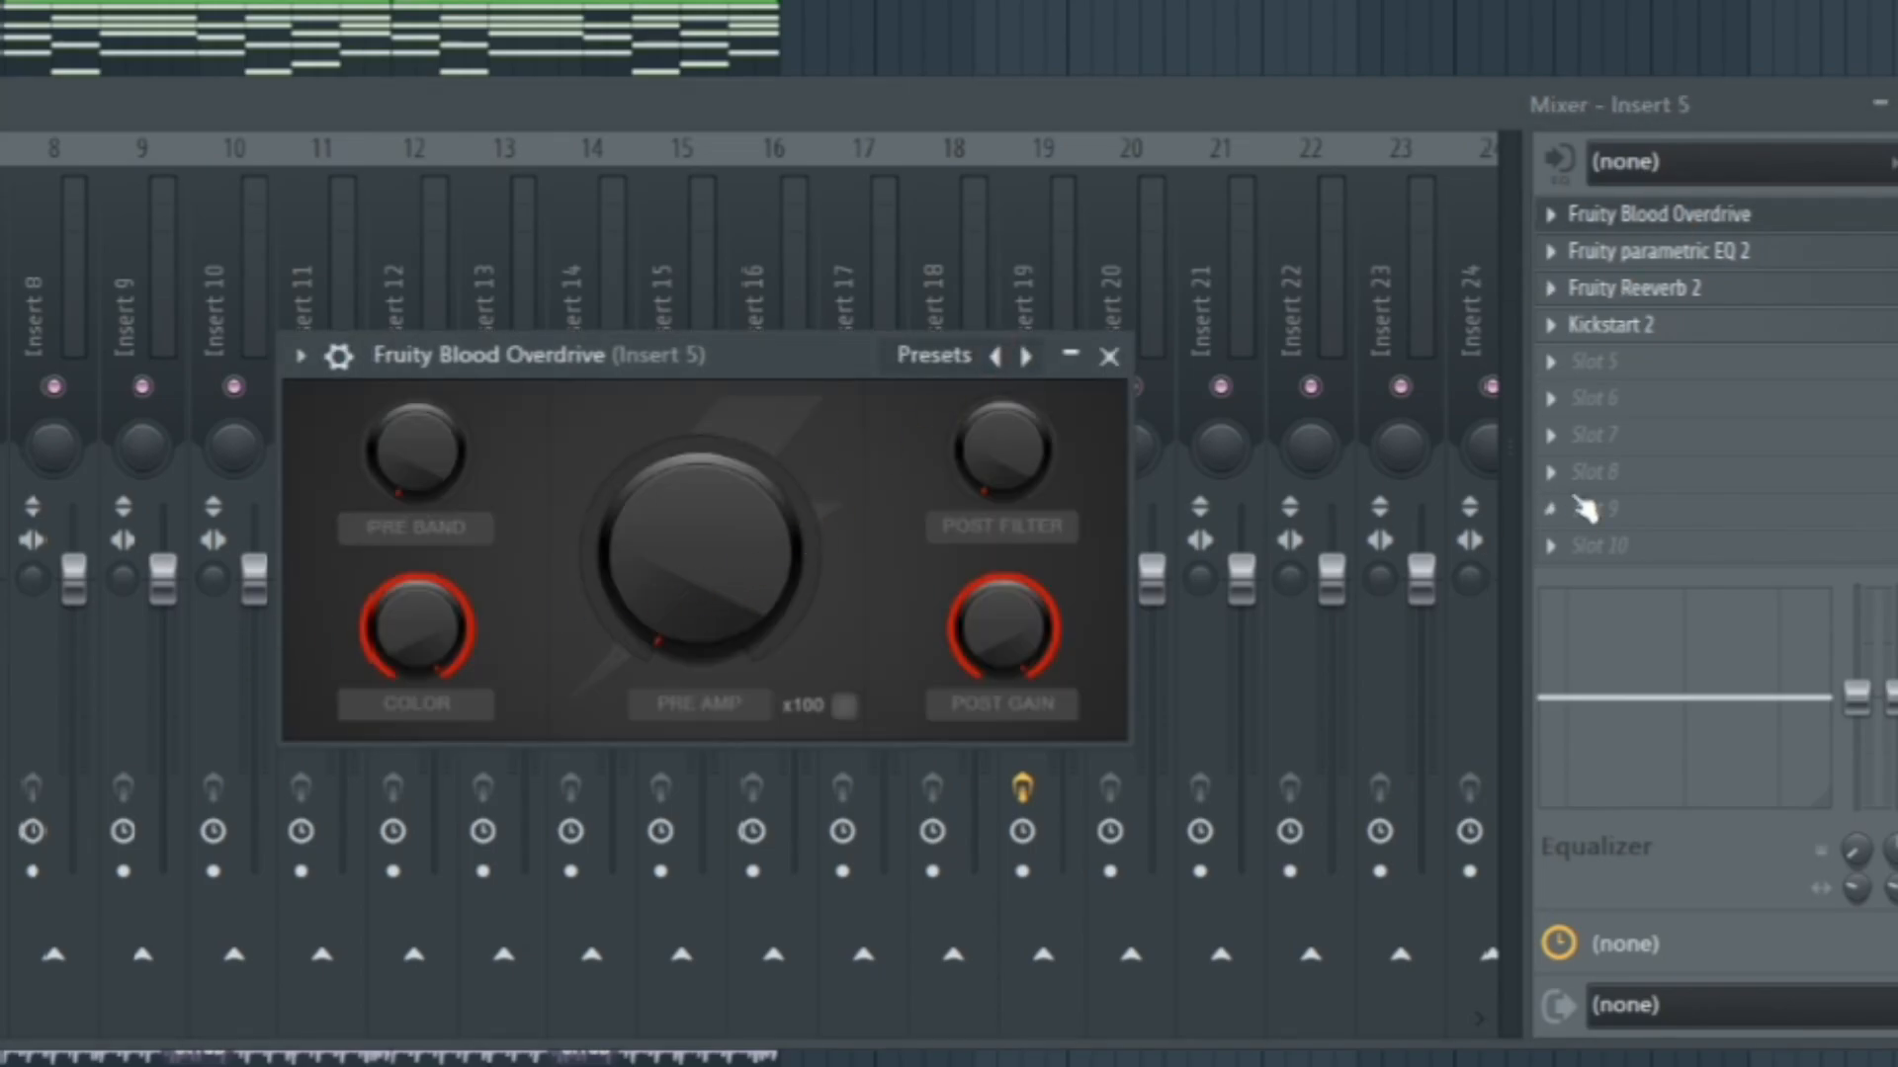
click(1725, 255)
click(1717, 291)
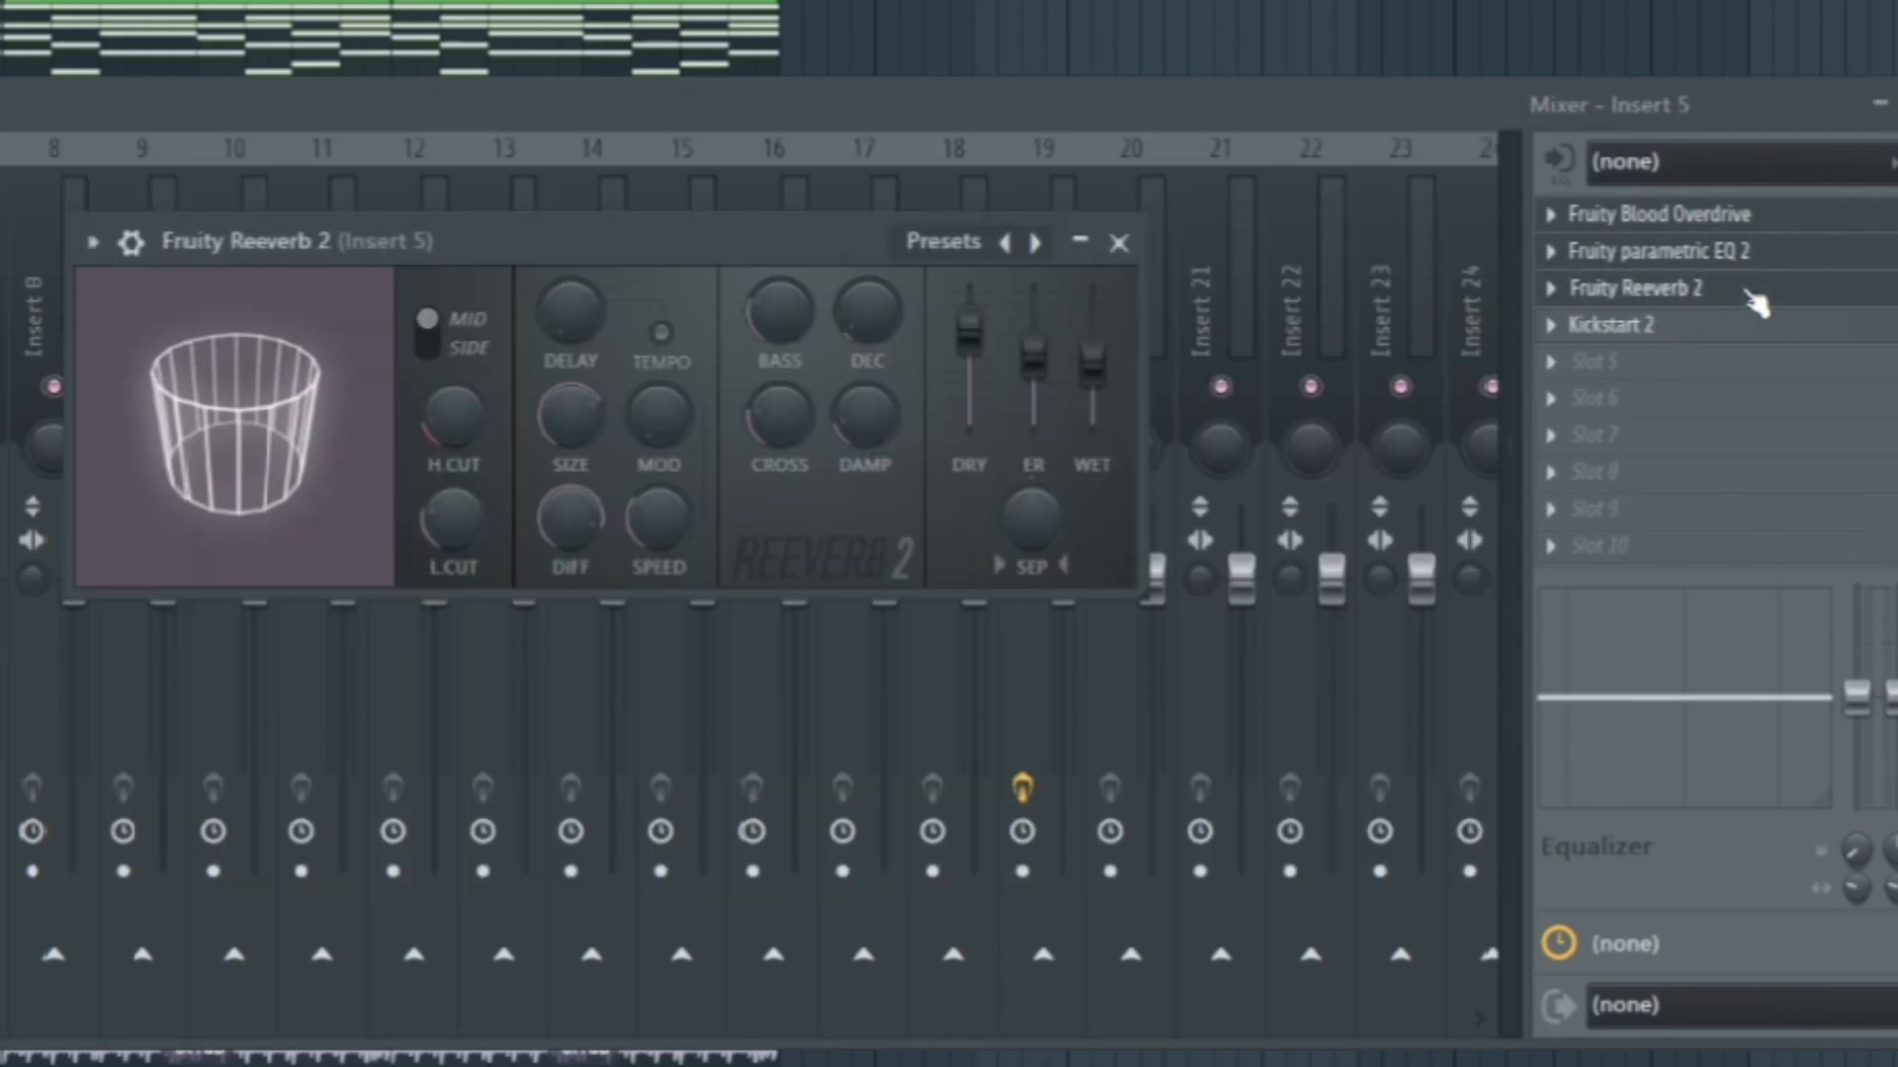
click(1708, 289)
click(1696, 330)
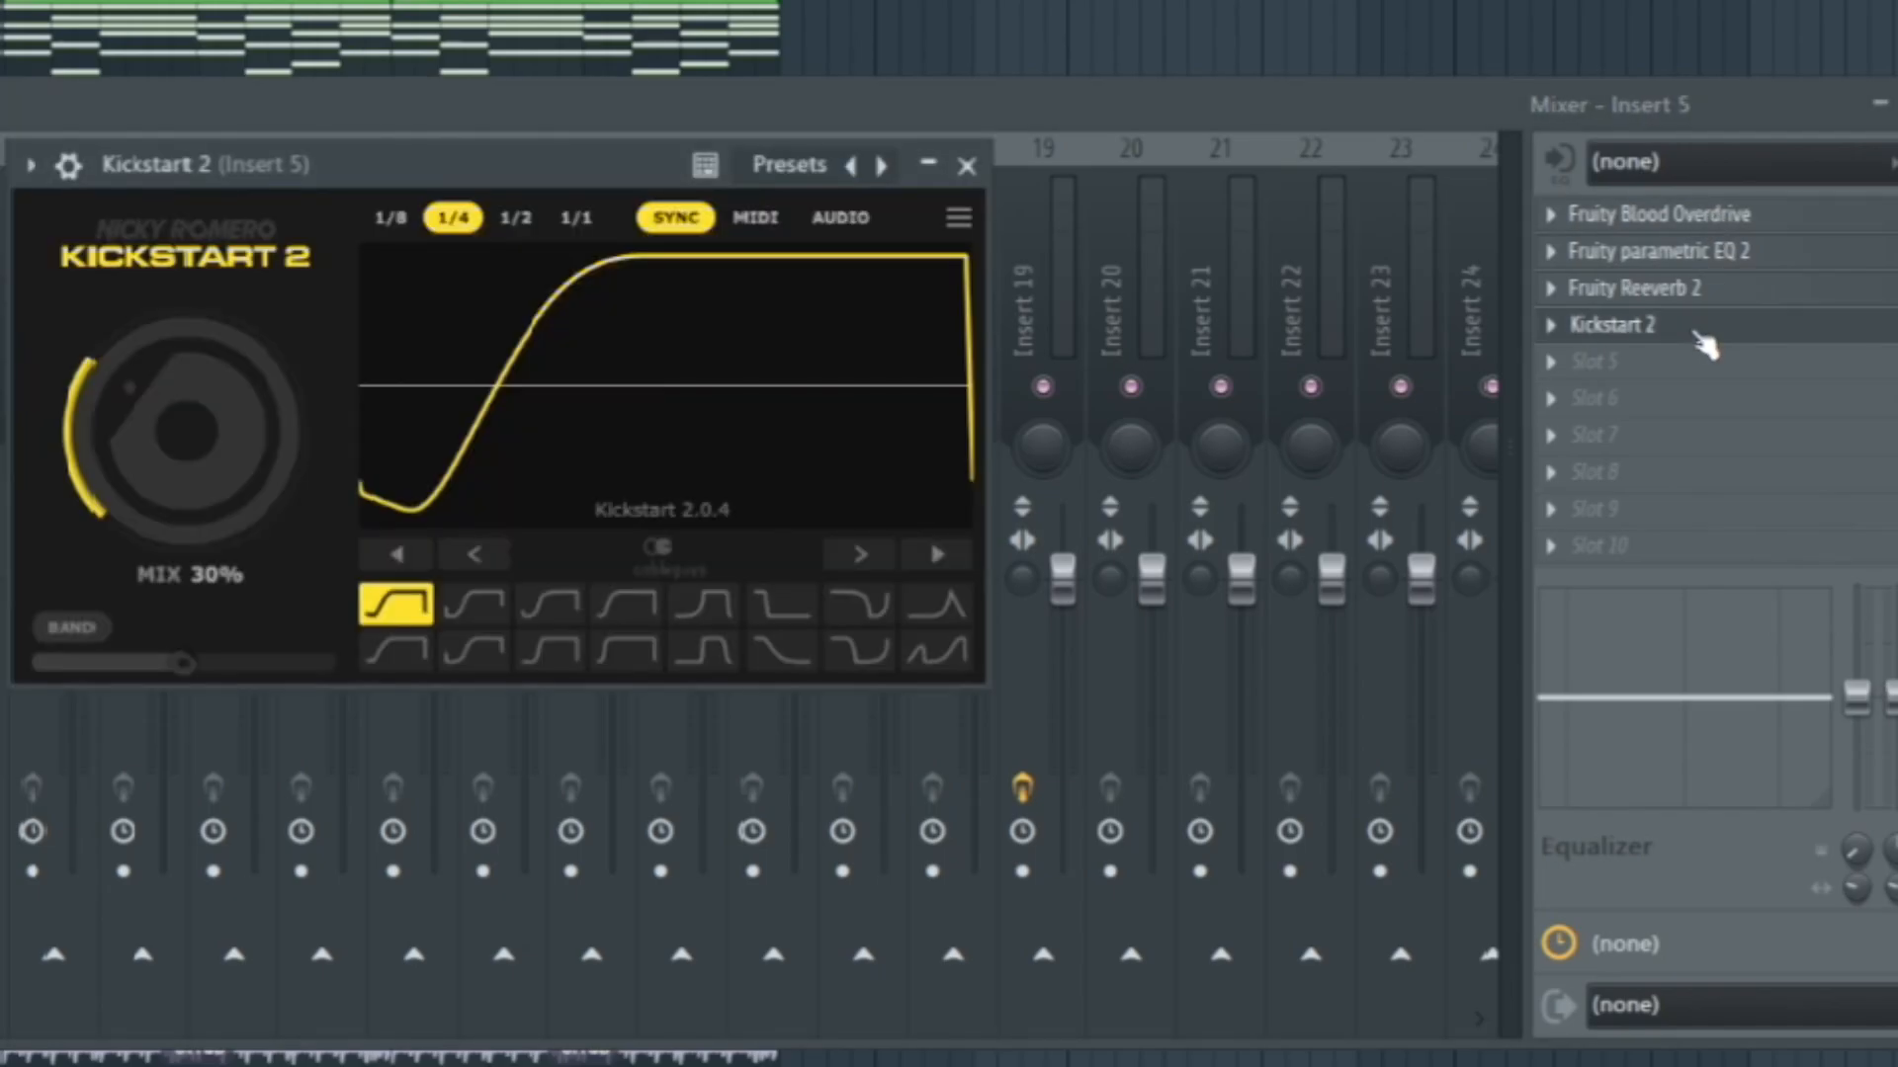
click(1696, 332)
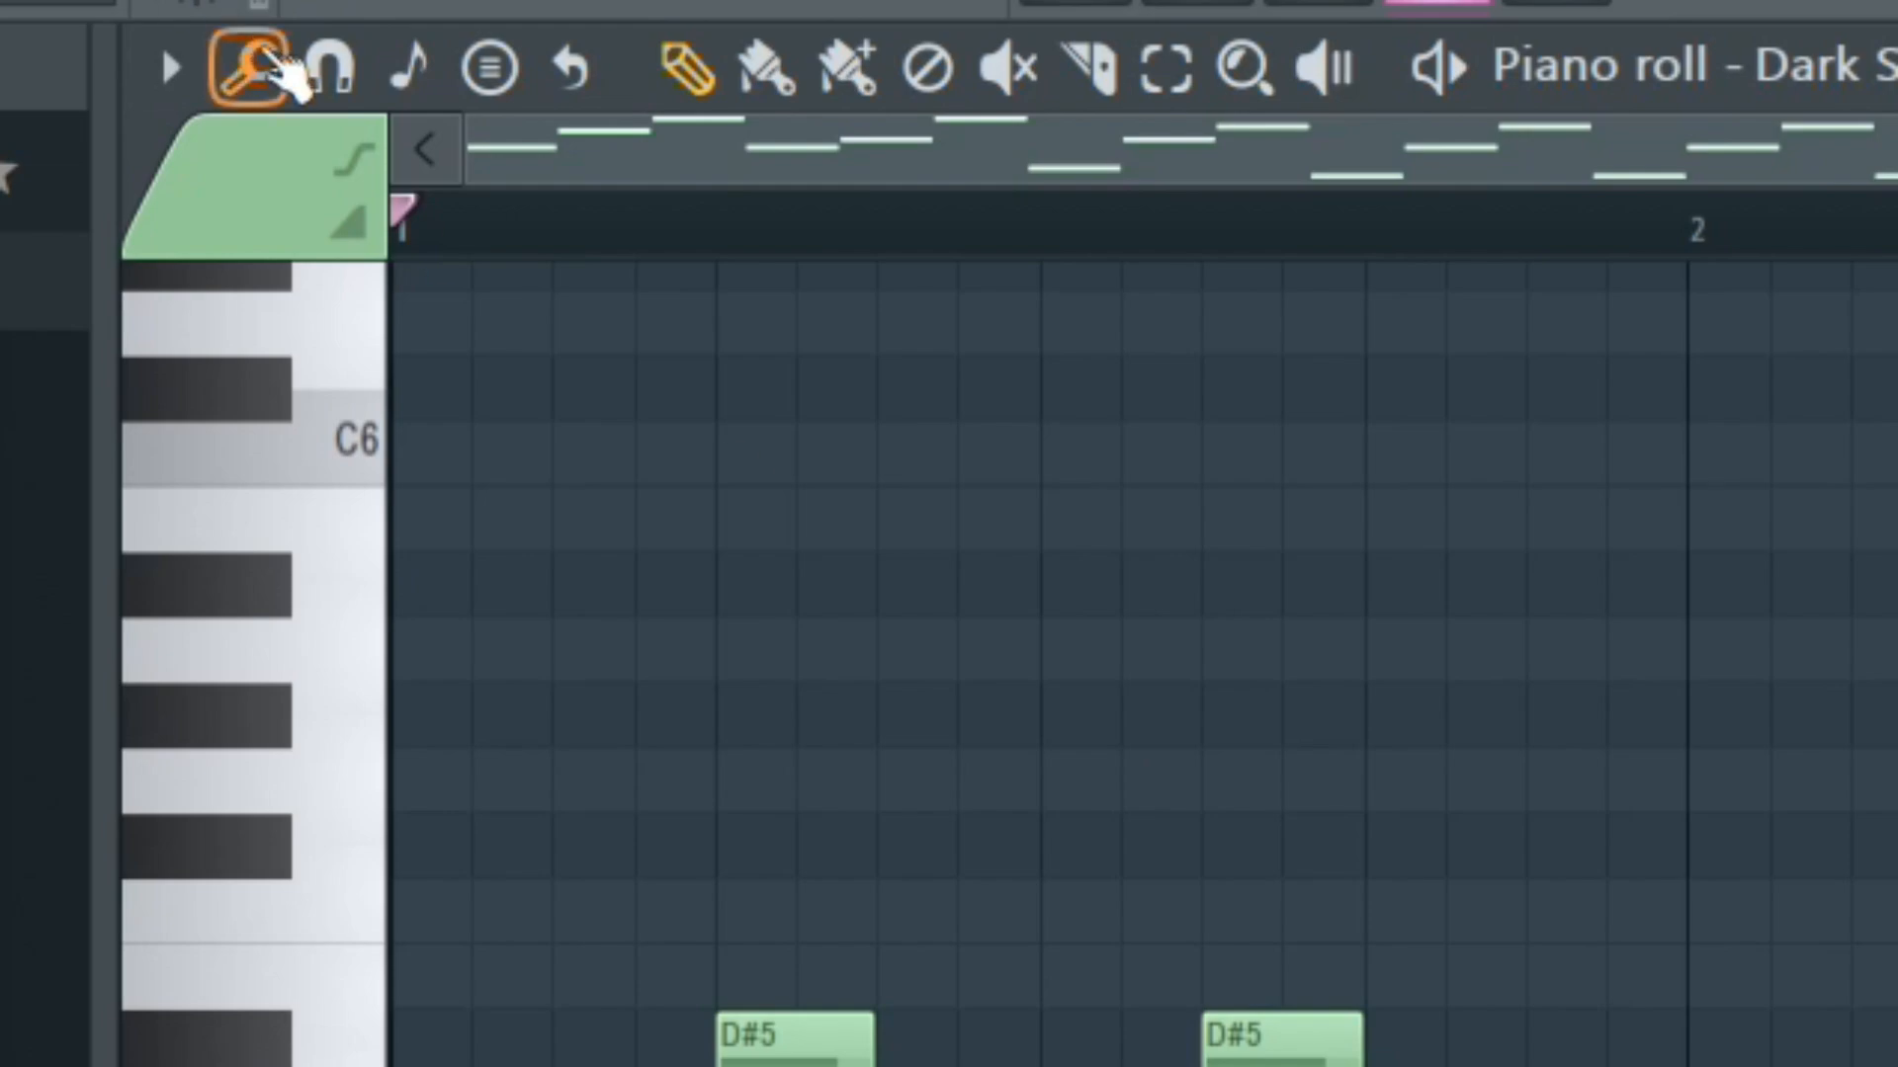
Play the Dark Star Metal arp pattern, check its FLEX preset, and inspect the Blood Overdrive and Kickstart 2 effects on Insert 7.
click(265, 57)
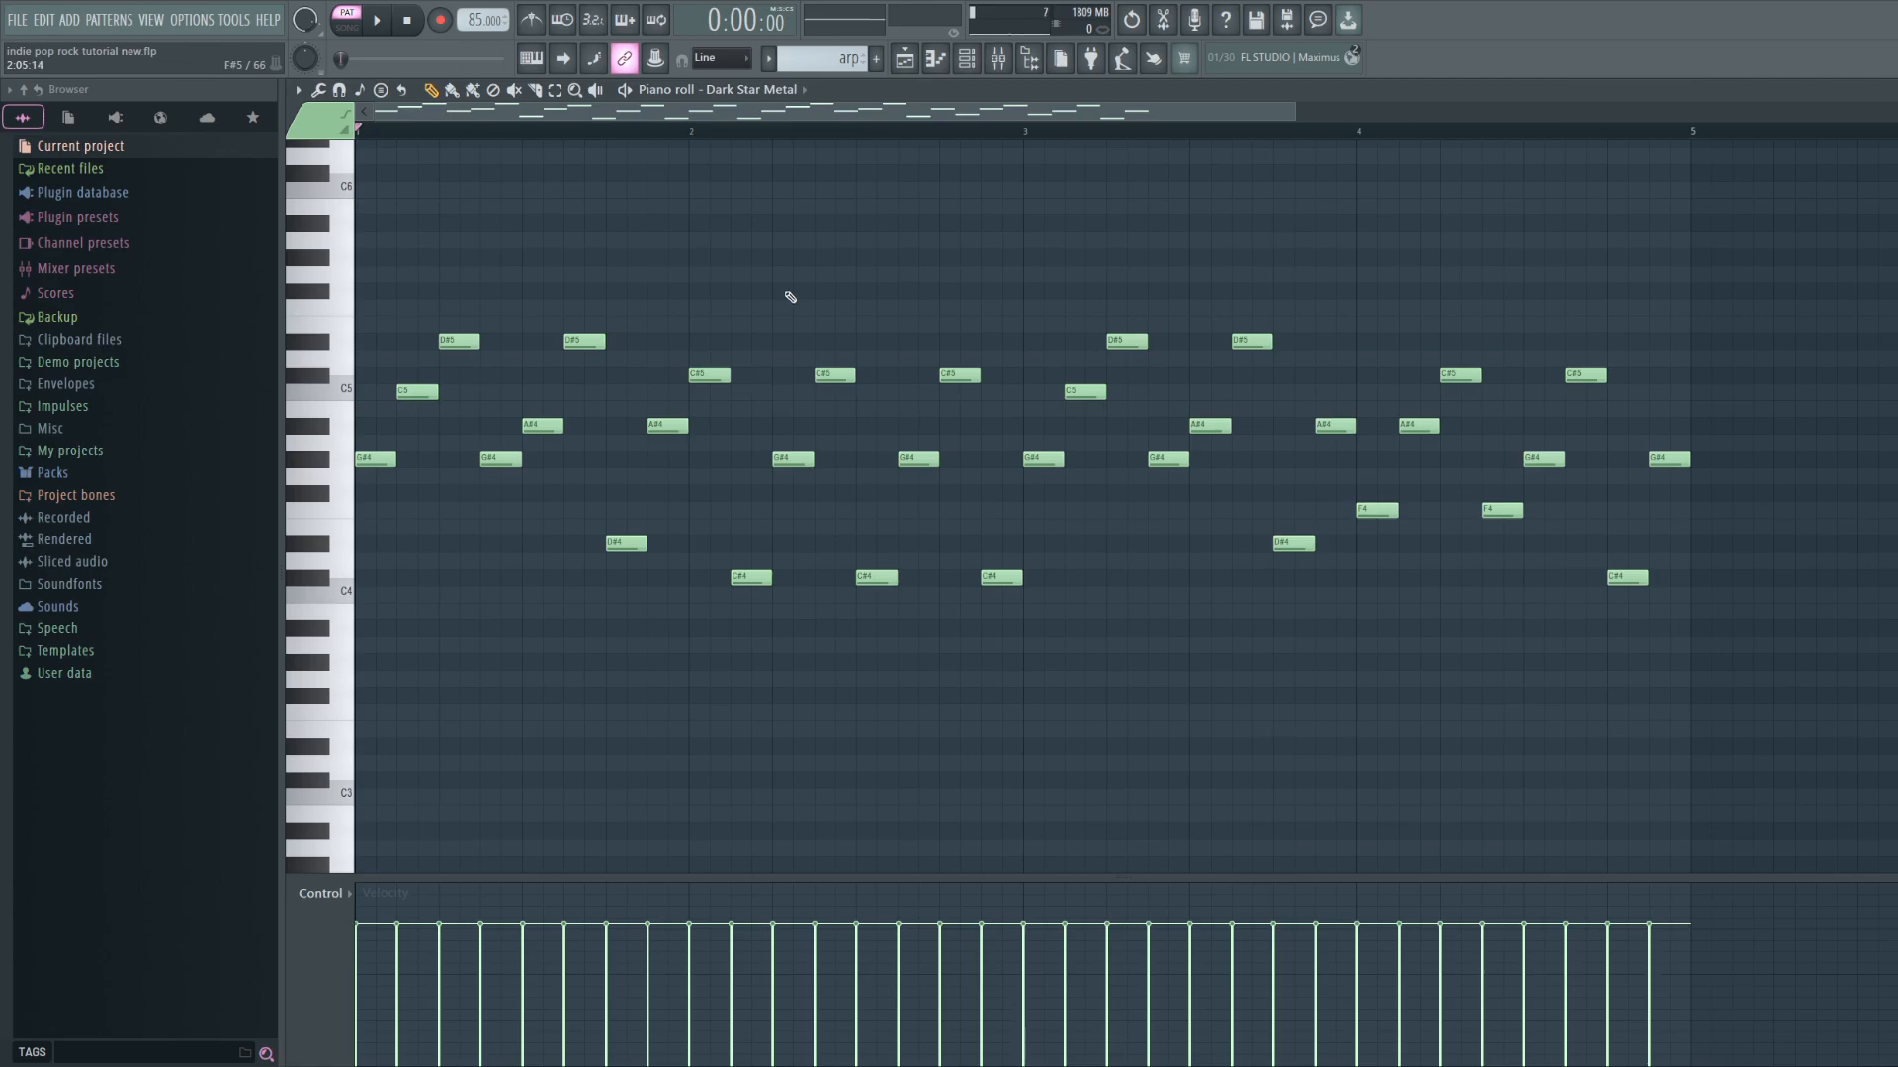
key(space)
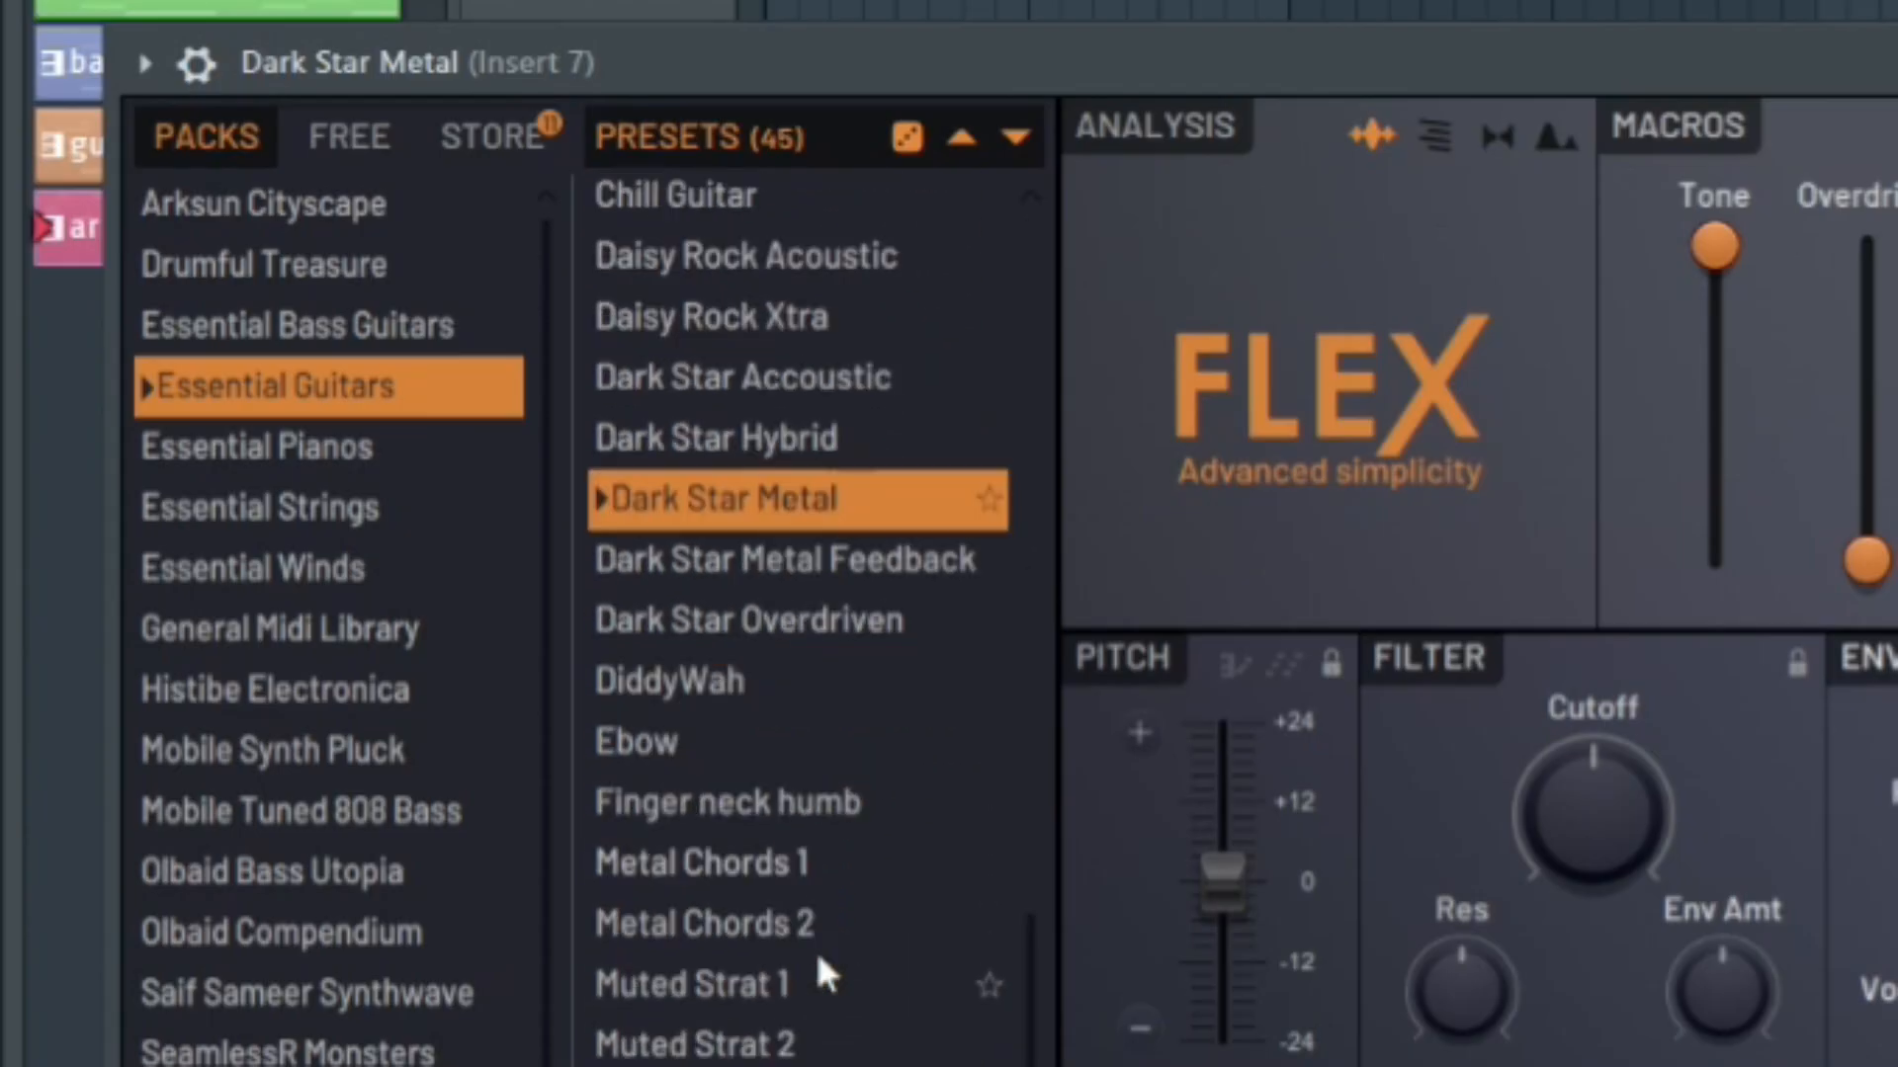
scroll(820, 968, up, 3)
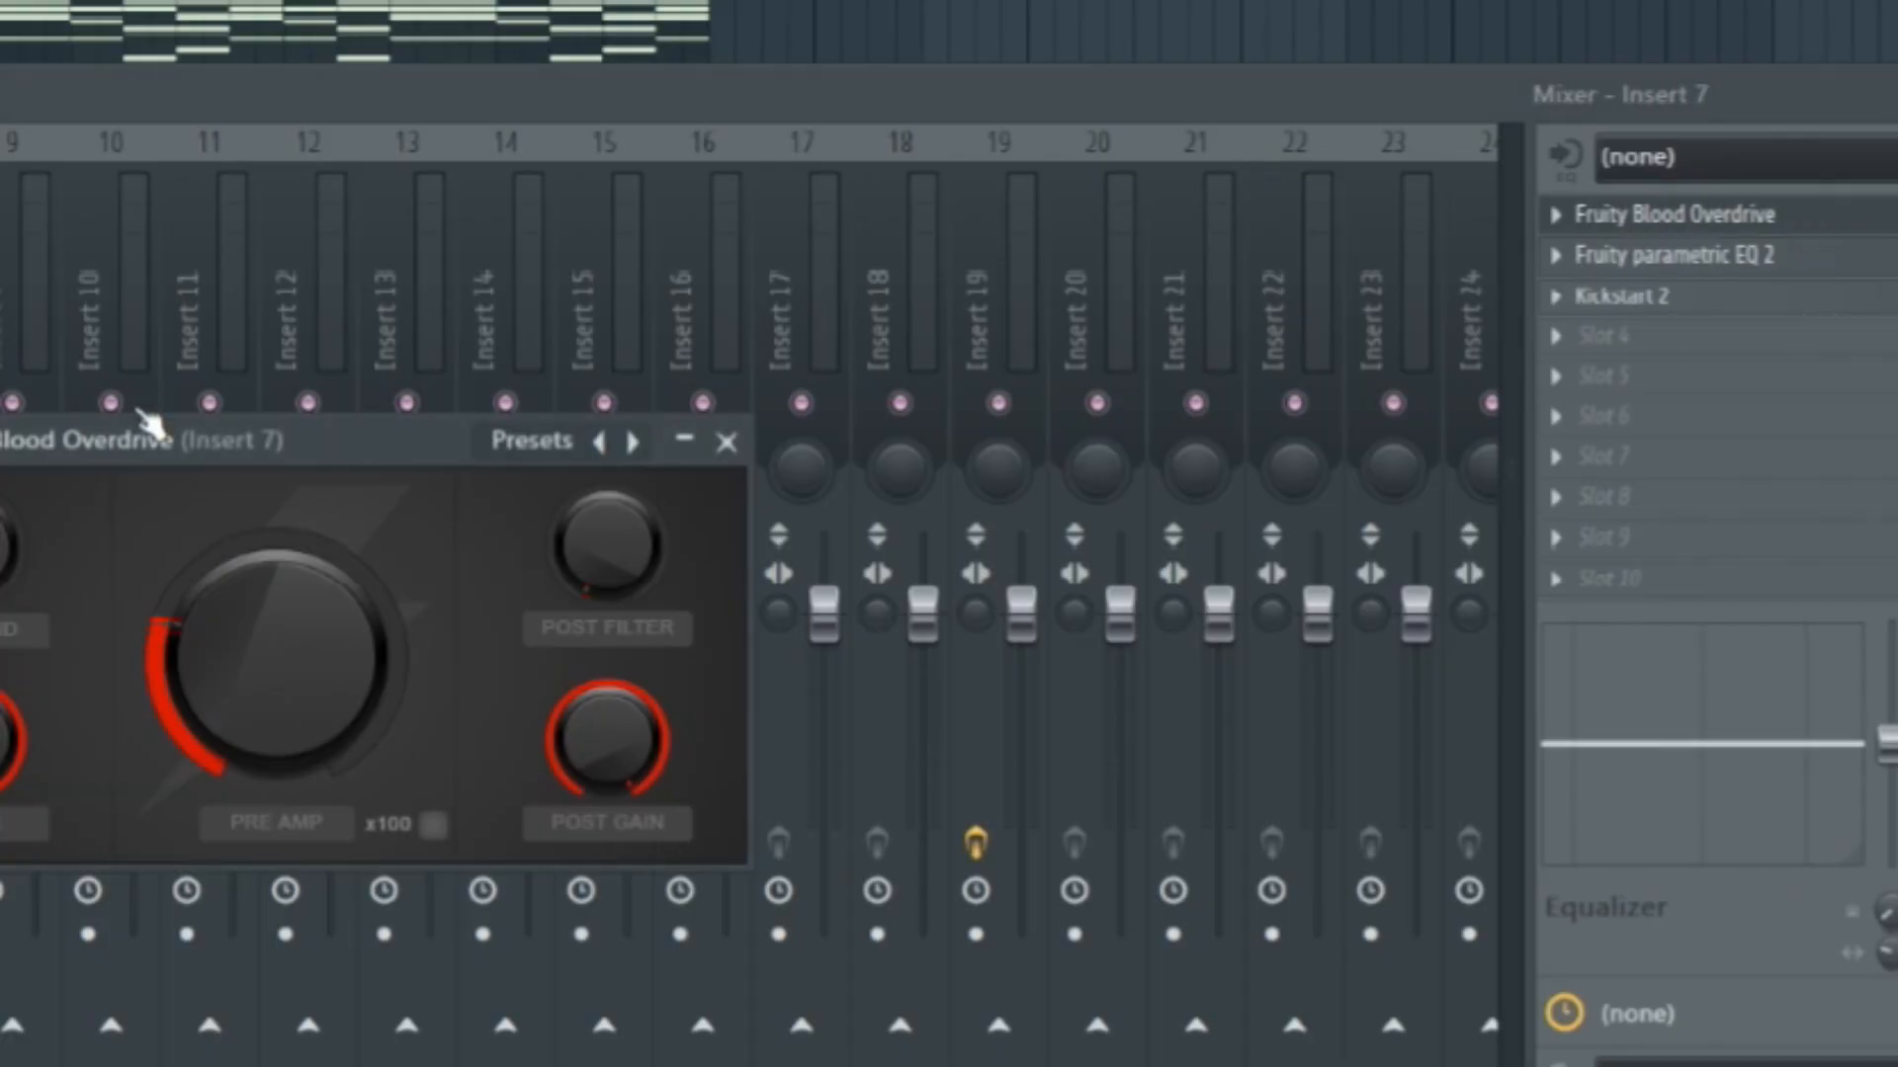
drag(143, 420, 491, 259)
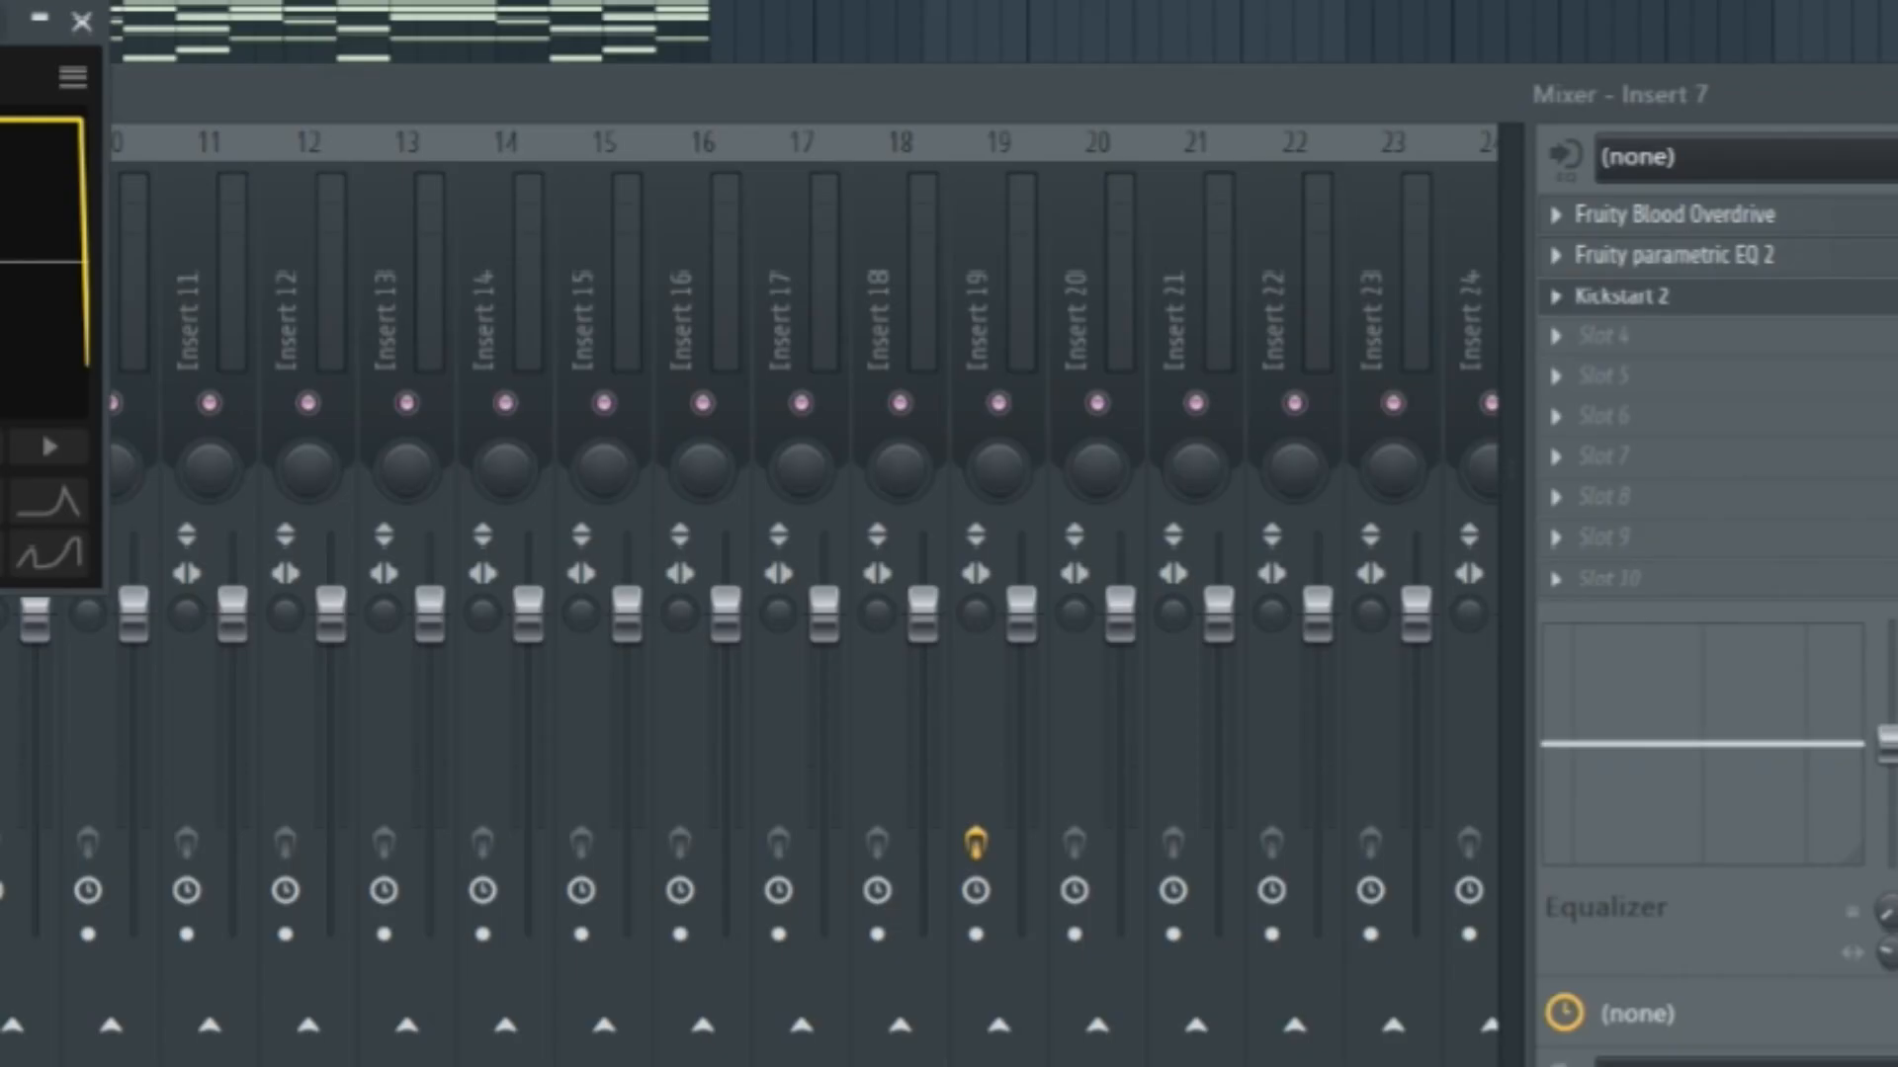
drag(0, 36, 596, 243)
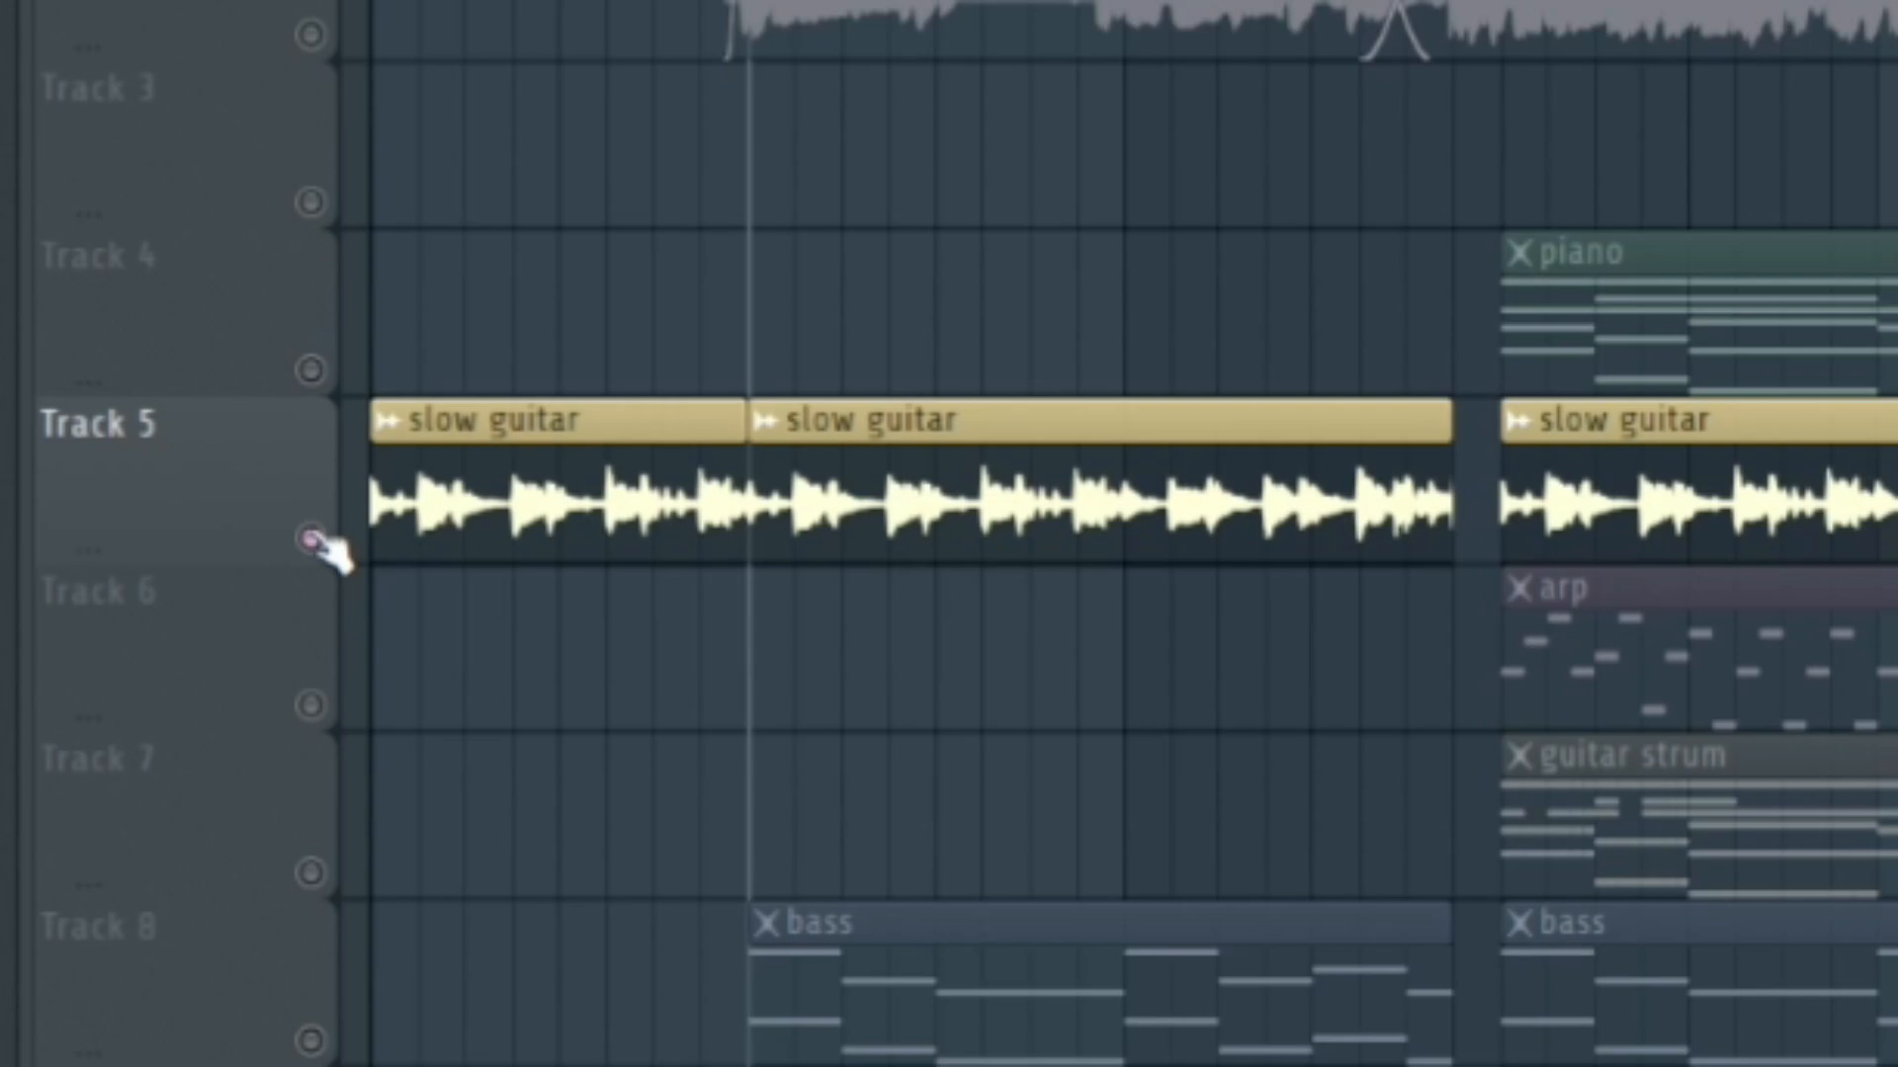
Toggle the solo state of Track 5, which holds the slow guitar clips.
click(310, 538)
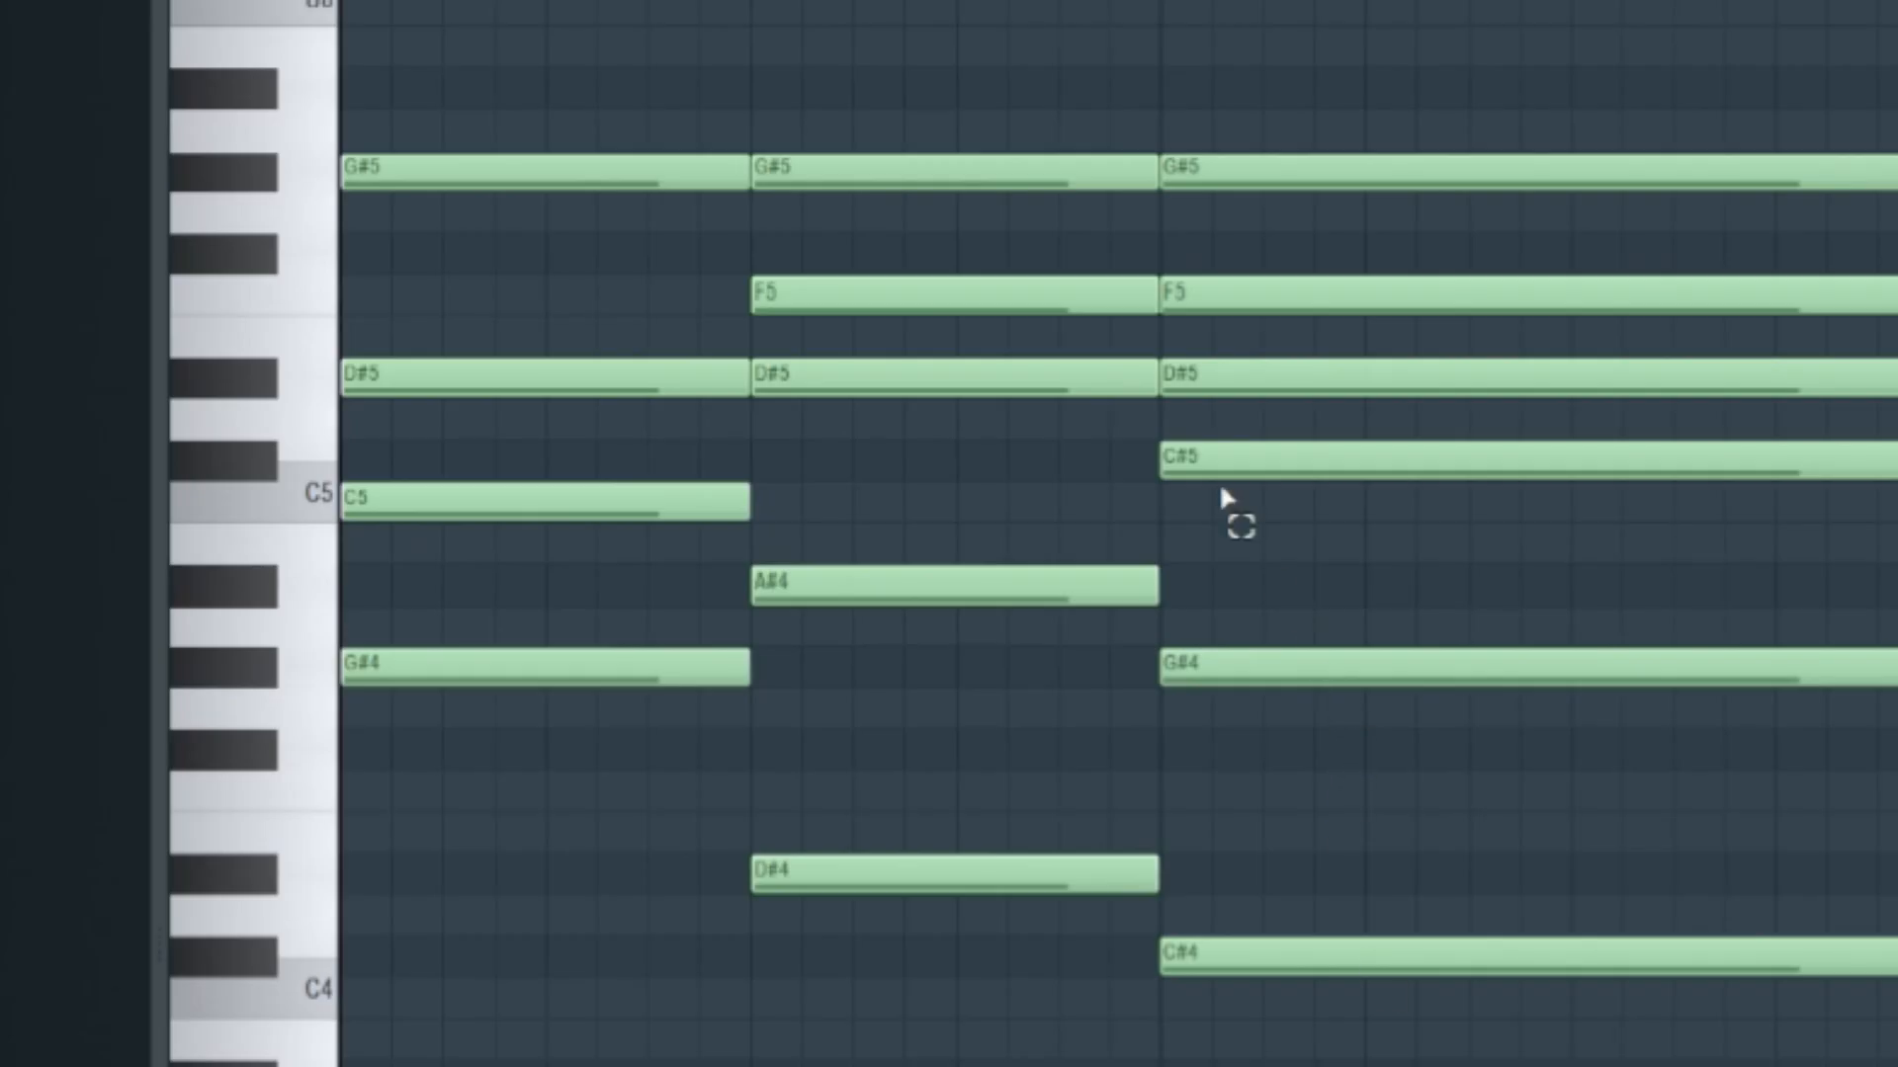
Highlight the first two chords, clear the selection, and select the lowest note of each of the first three chords: G#4, D#4 and C#4.
drag(386, 34, 496, 876)
drag(944, 63, 843, 940)
key(ctrl+d)
drag(460, 624, 487, 656)
drag(898, 791, 925, 917)
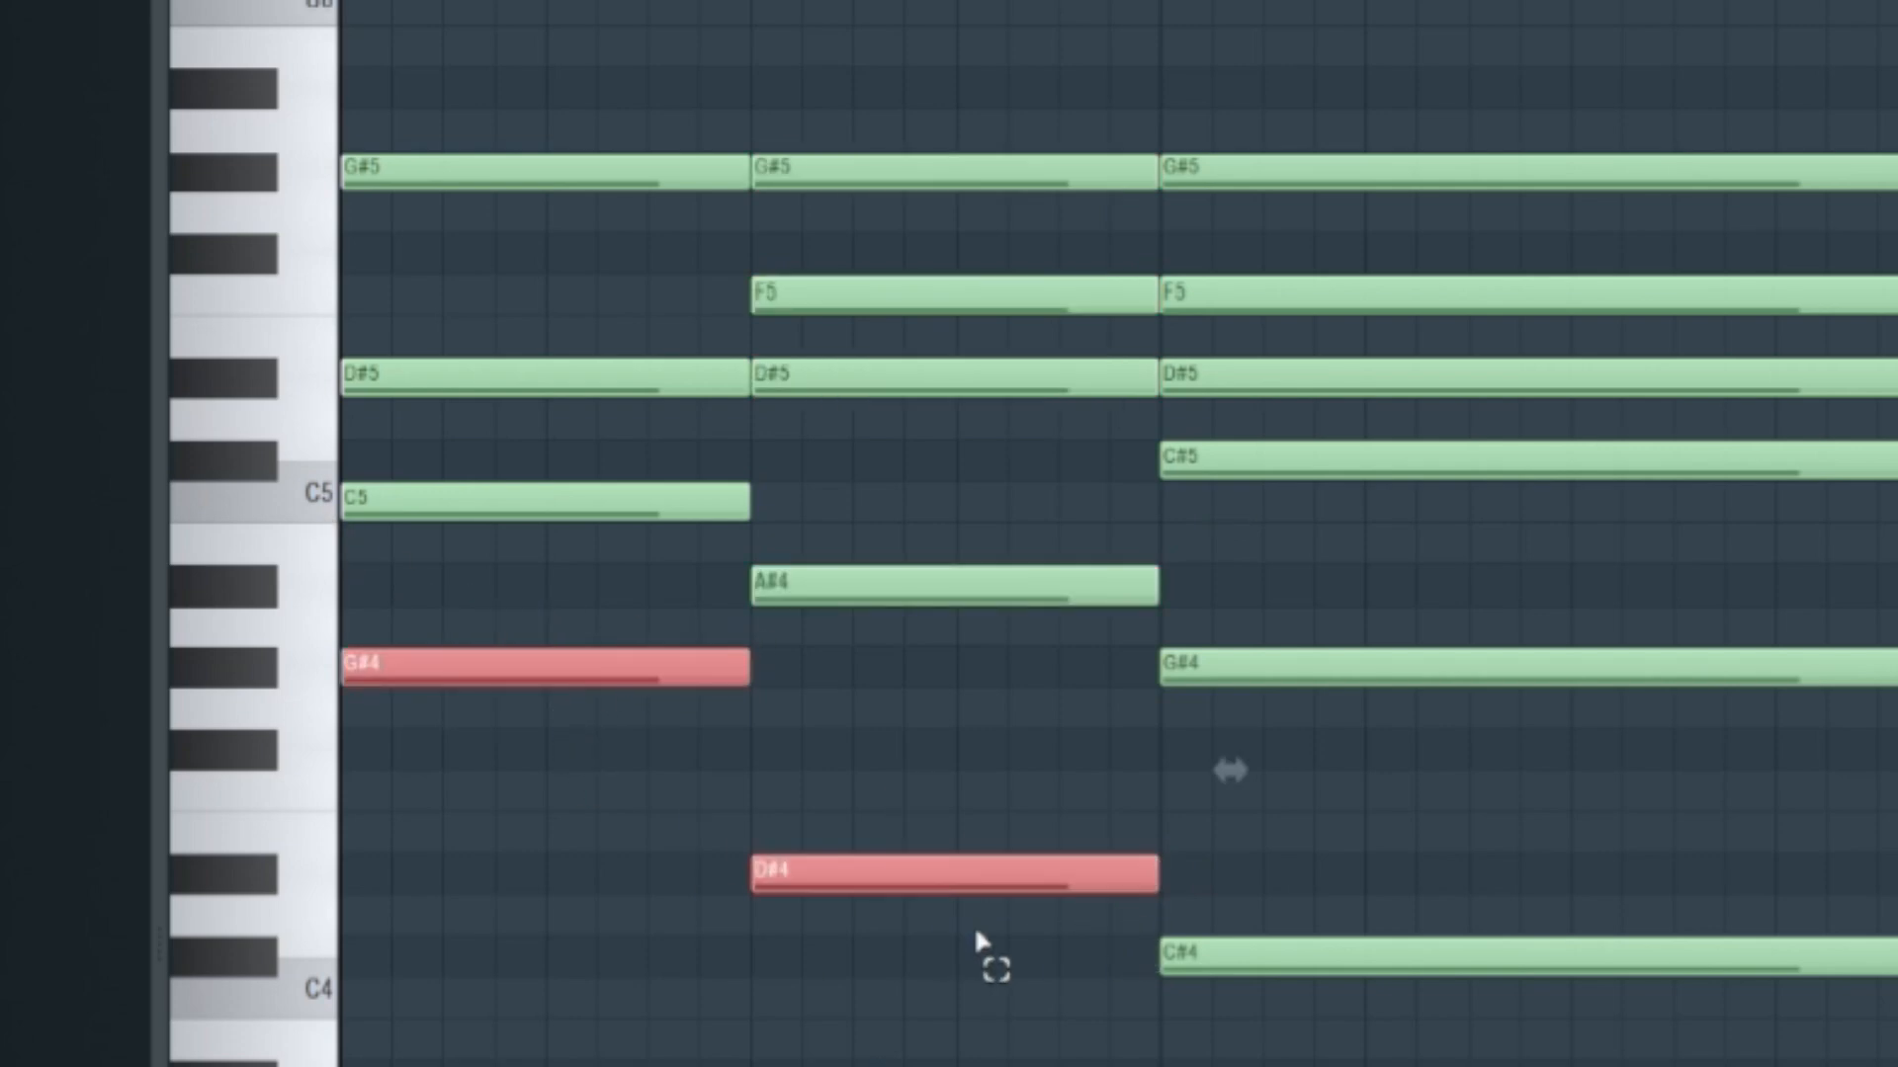
drag(1463, 857, 1566, 1064)
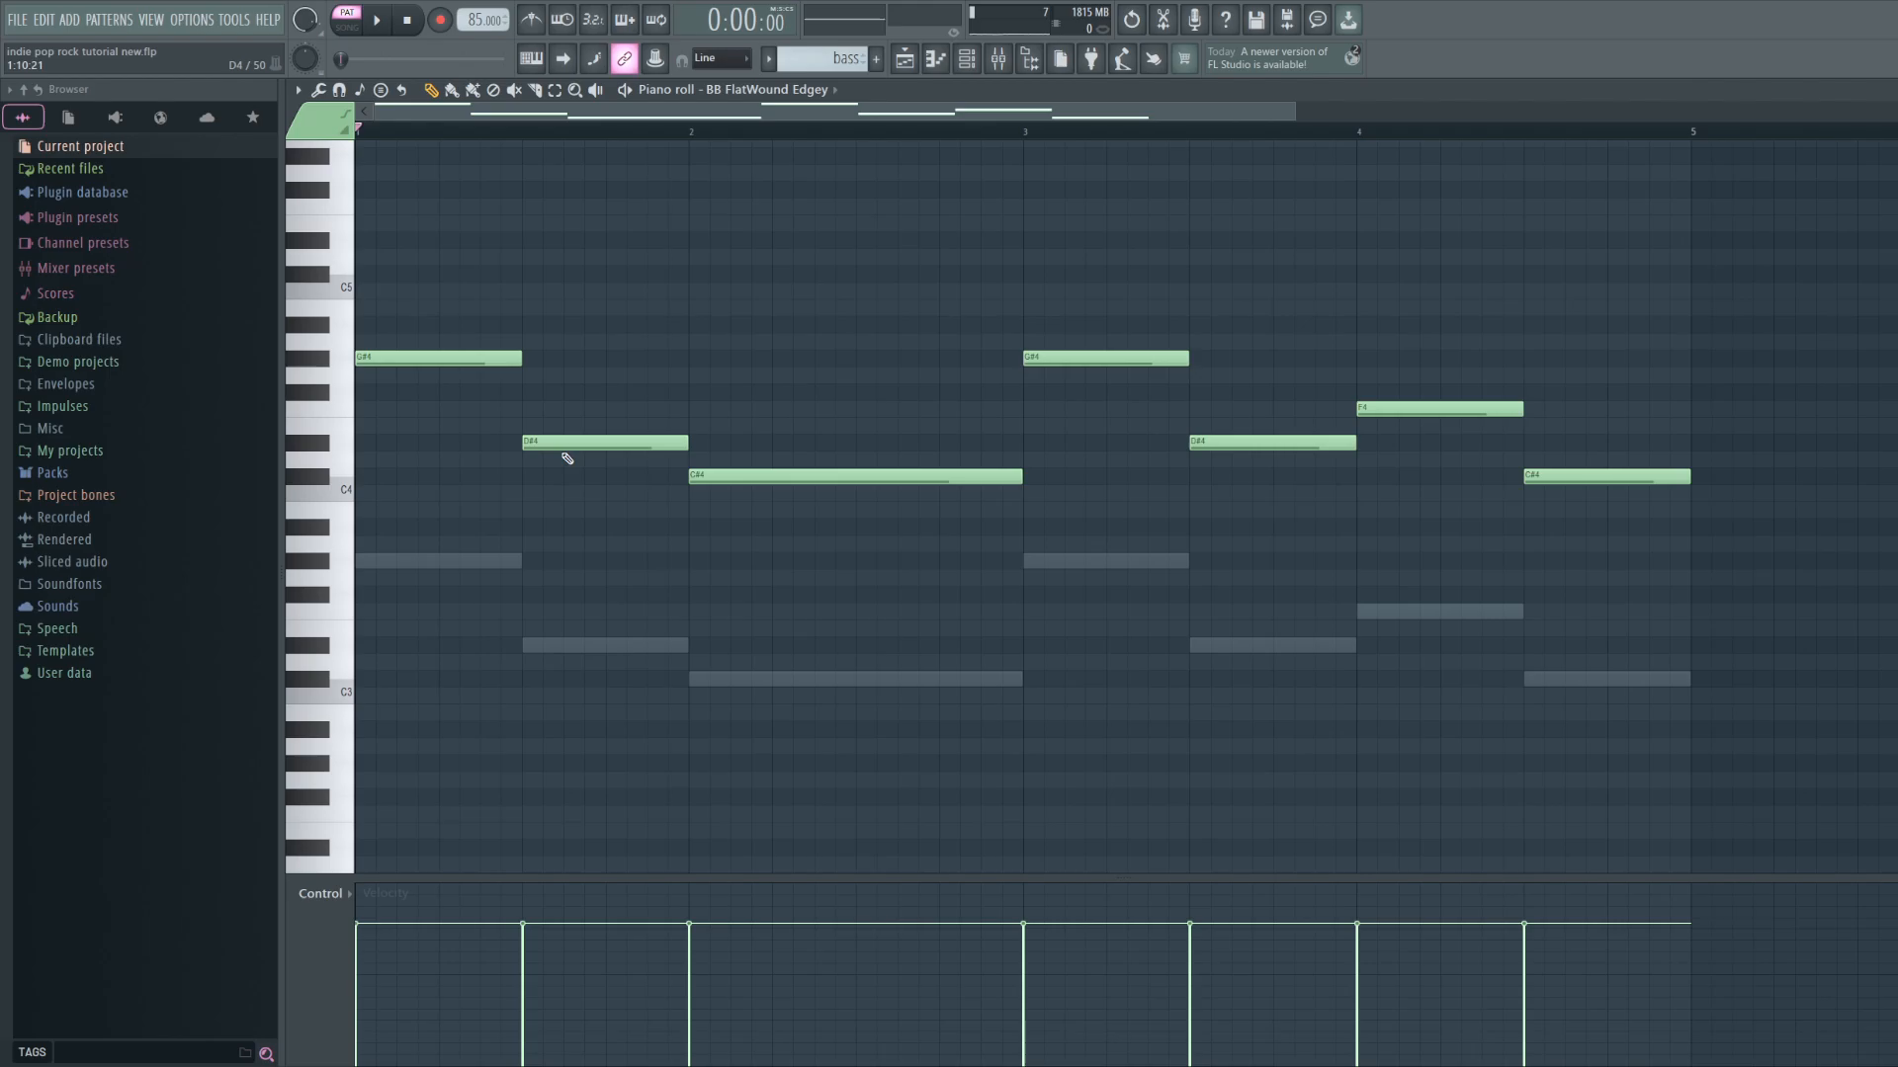
Play the BB FlatWound Edgey bass pattern and toggle the Tersus and BB FlatWound Edgey channels to compare the two bass layers.
scroll(731, 625, up, 2)
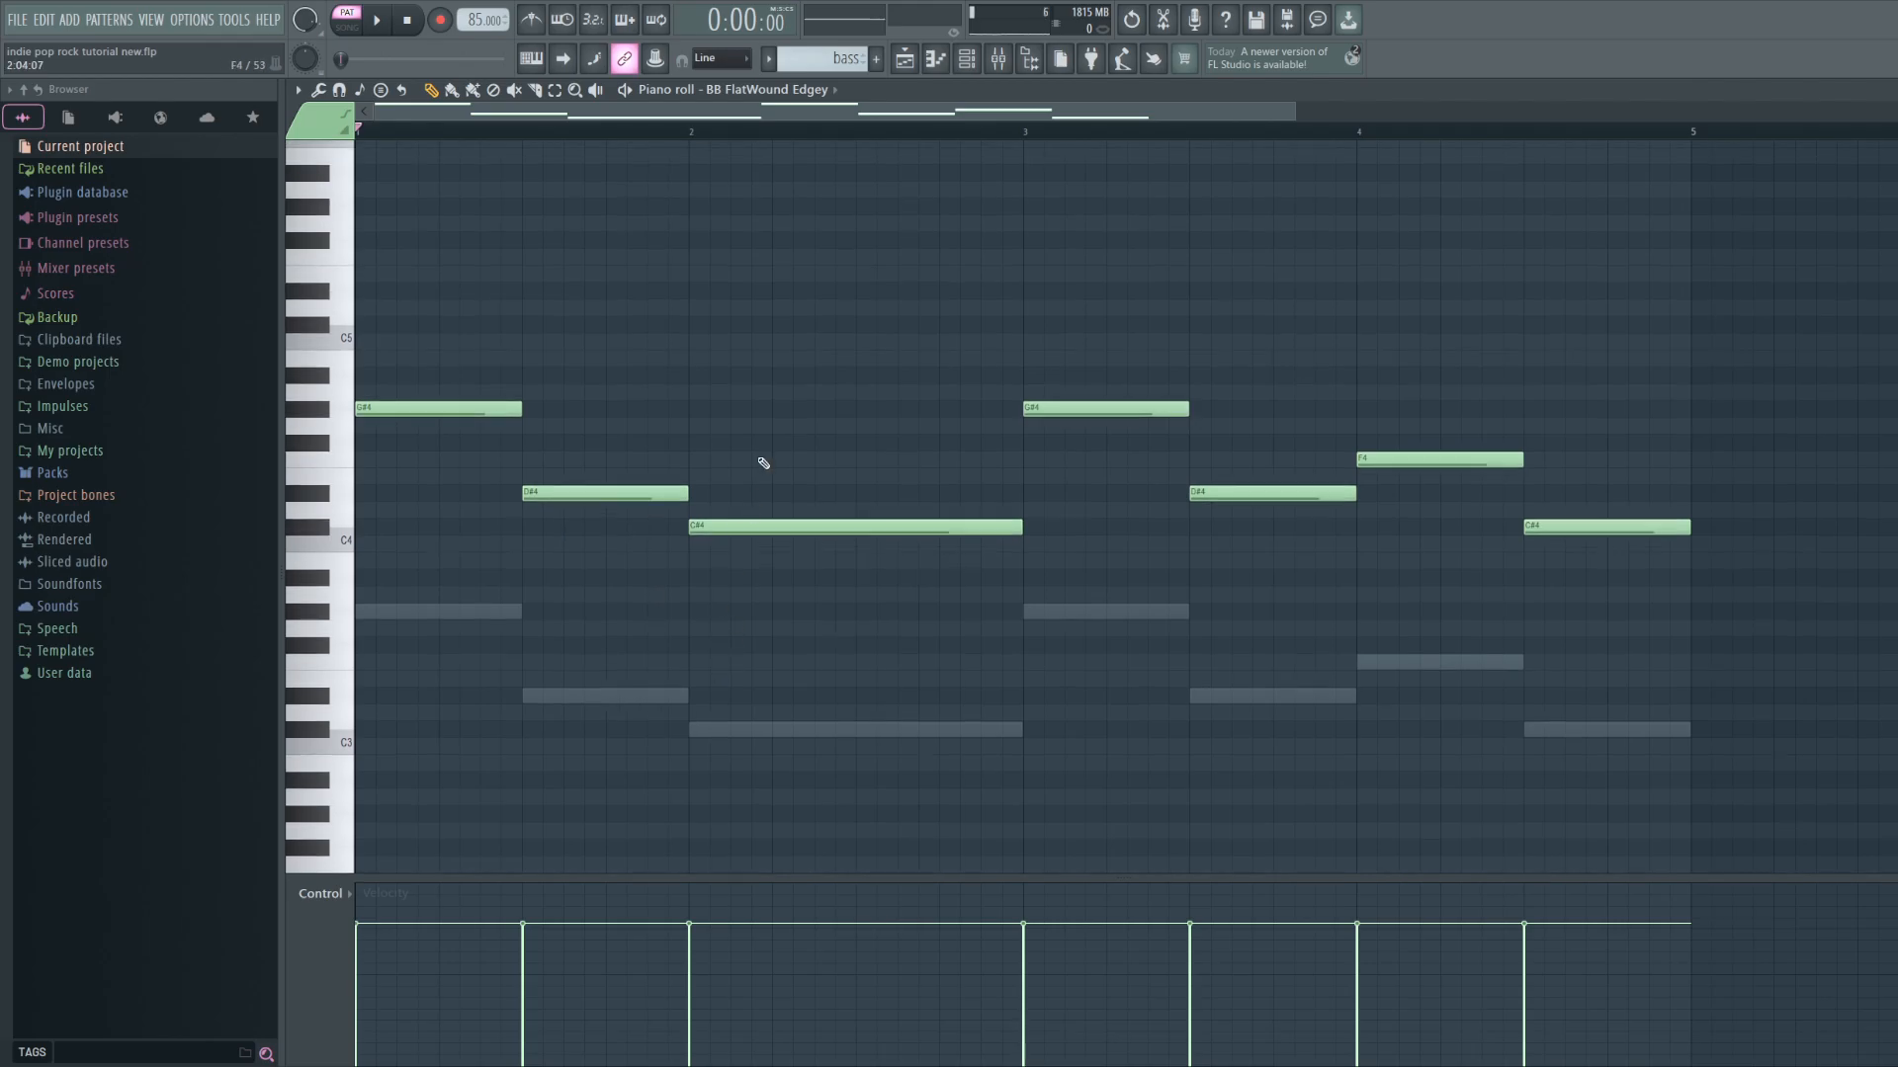
key(space)
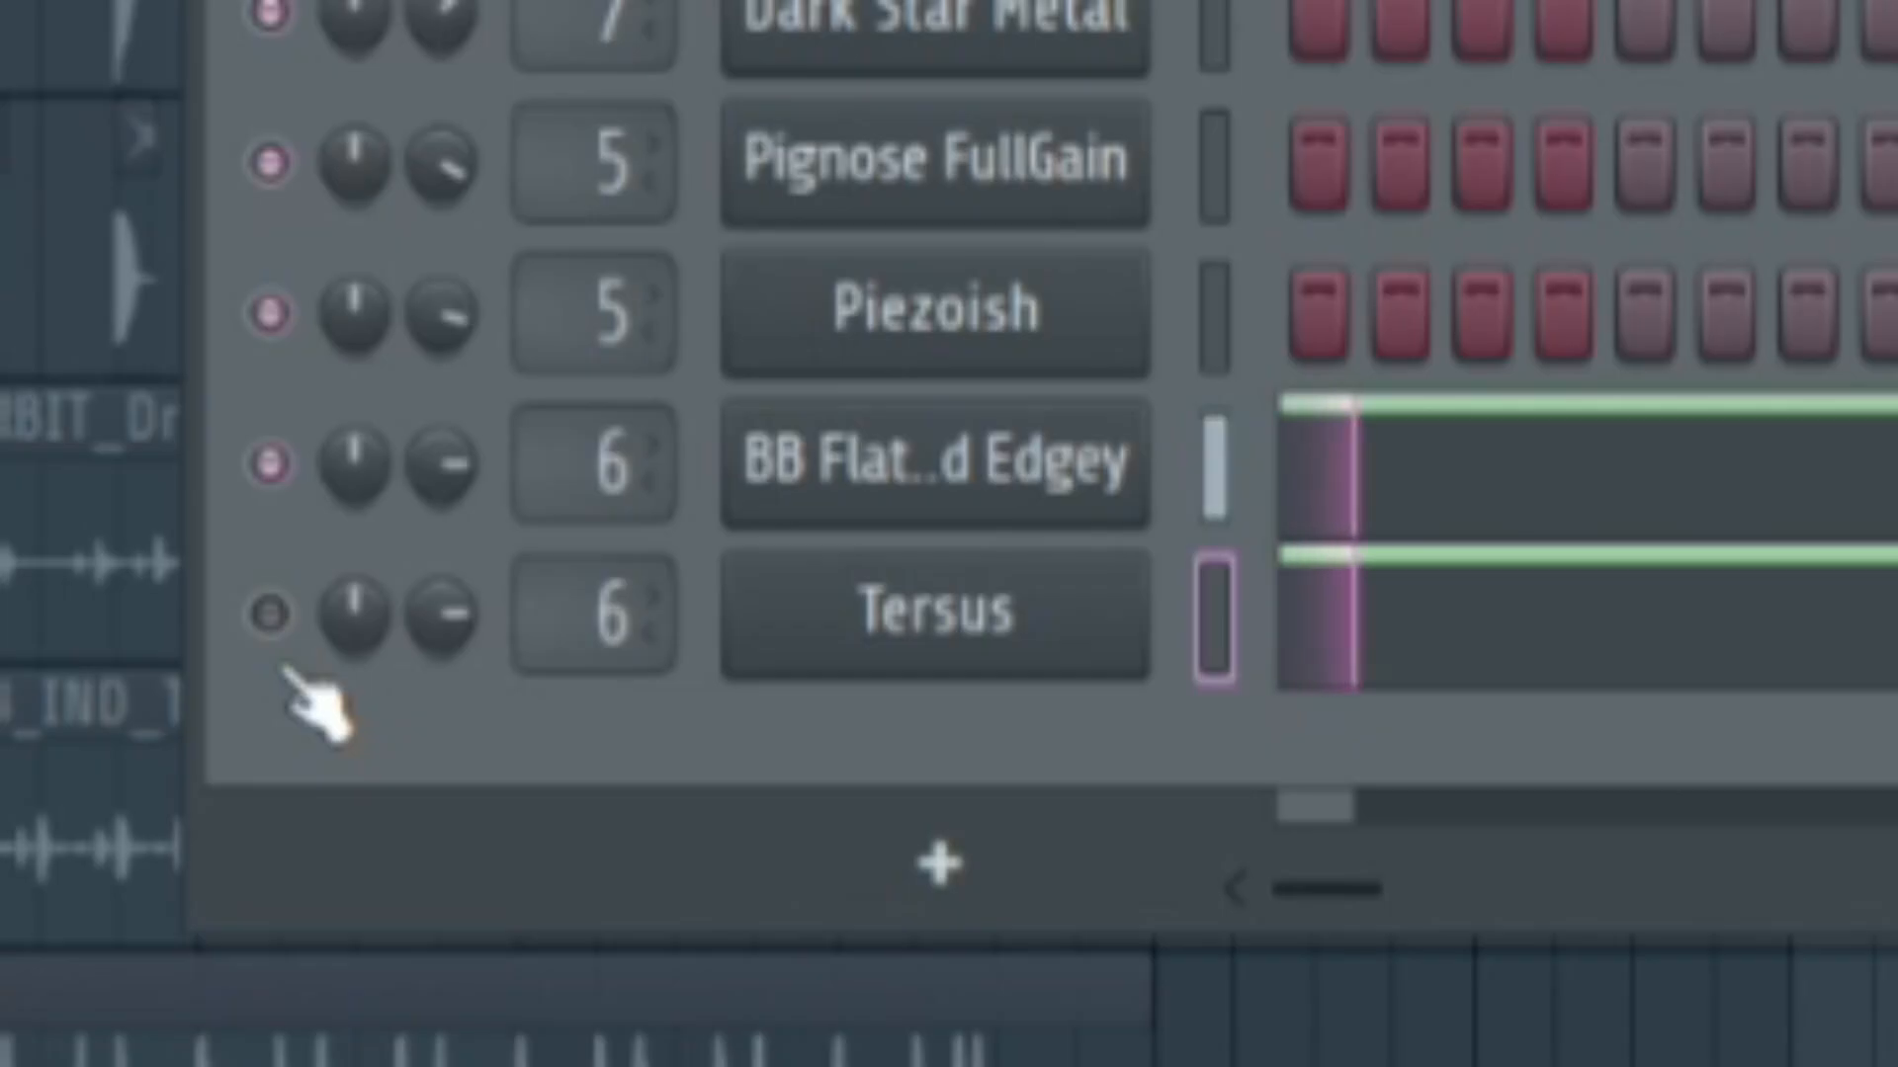
click(271, 613)
click(273, 463)
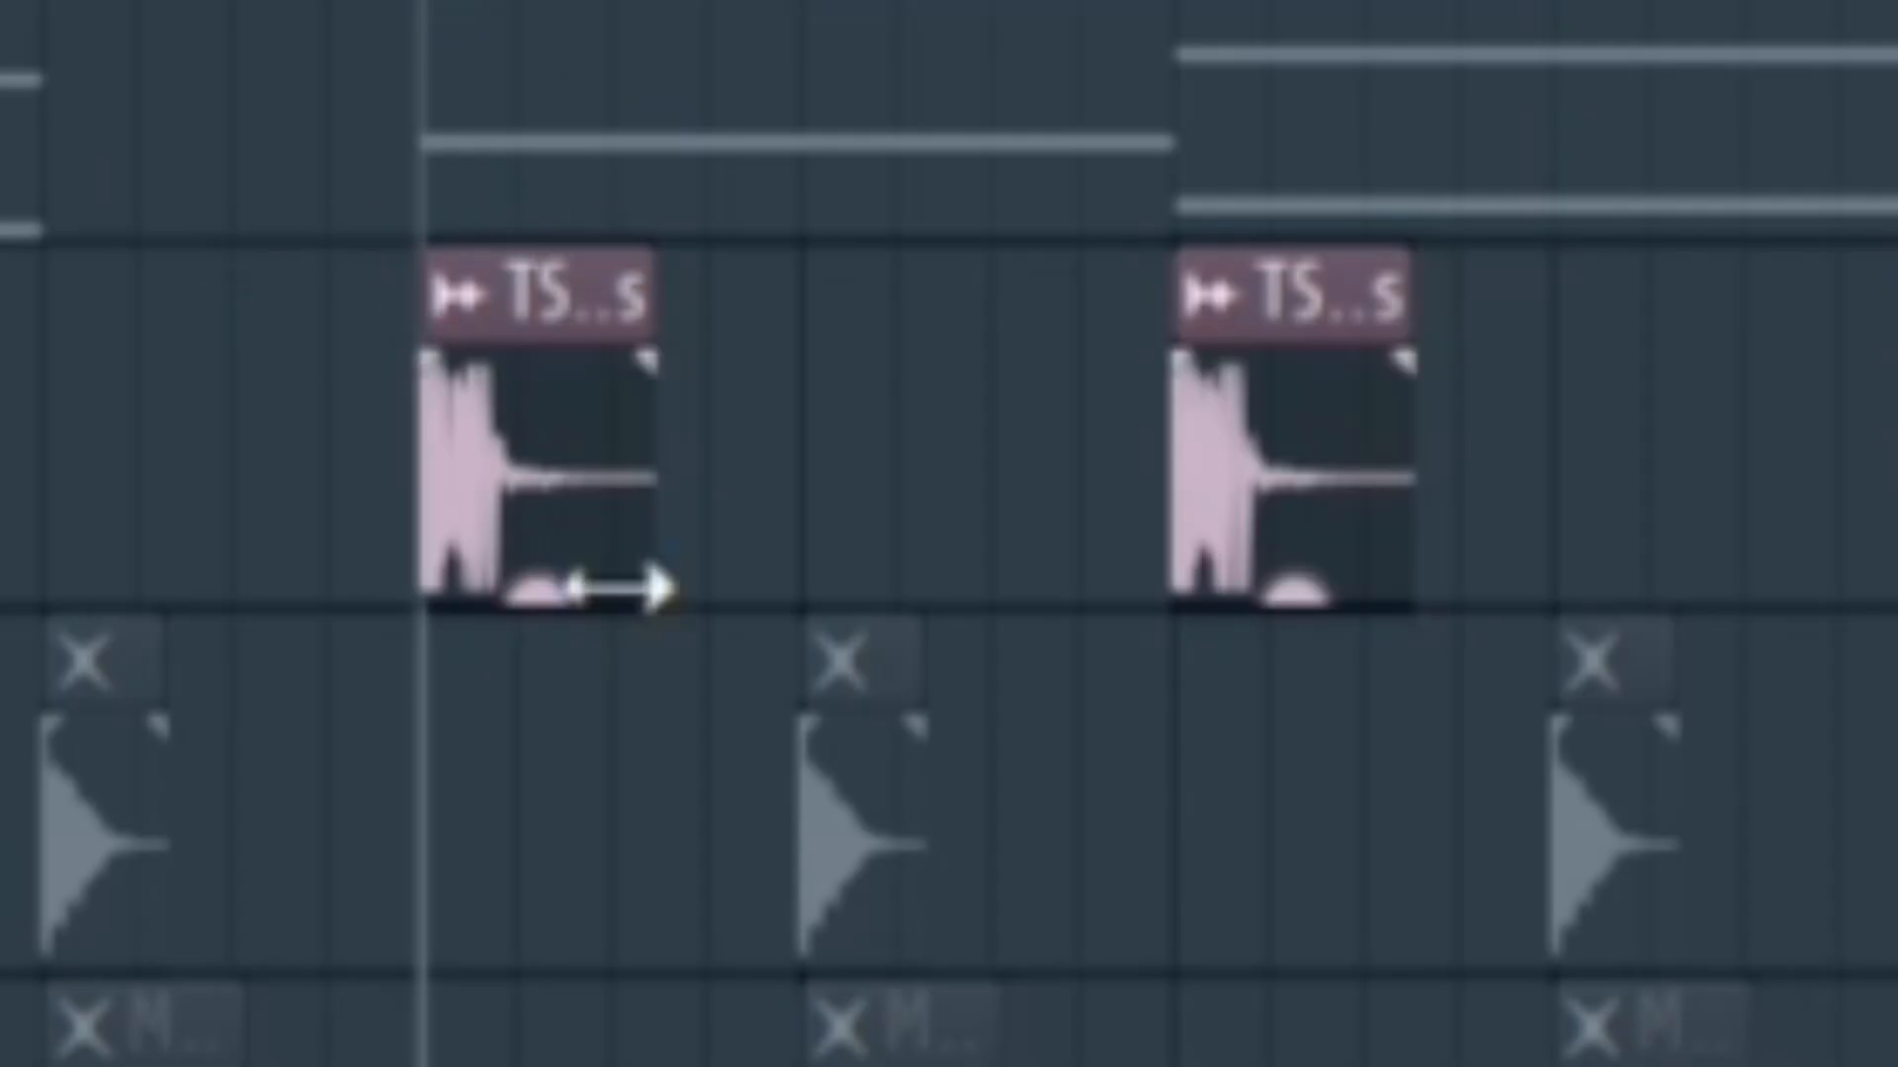
Play the TS one-shot drum track in isolation, and the two drum layers below it individually and together.
key(space)
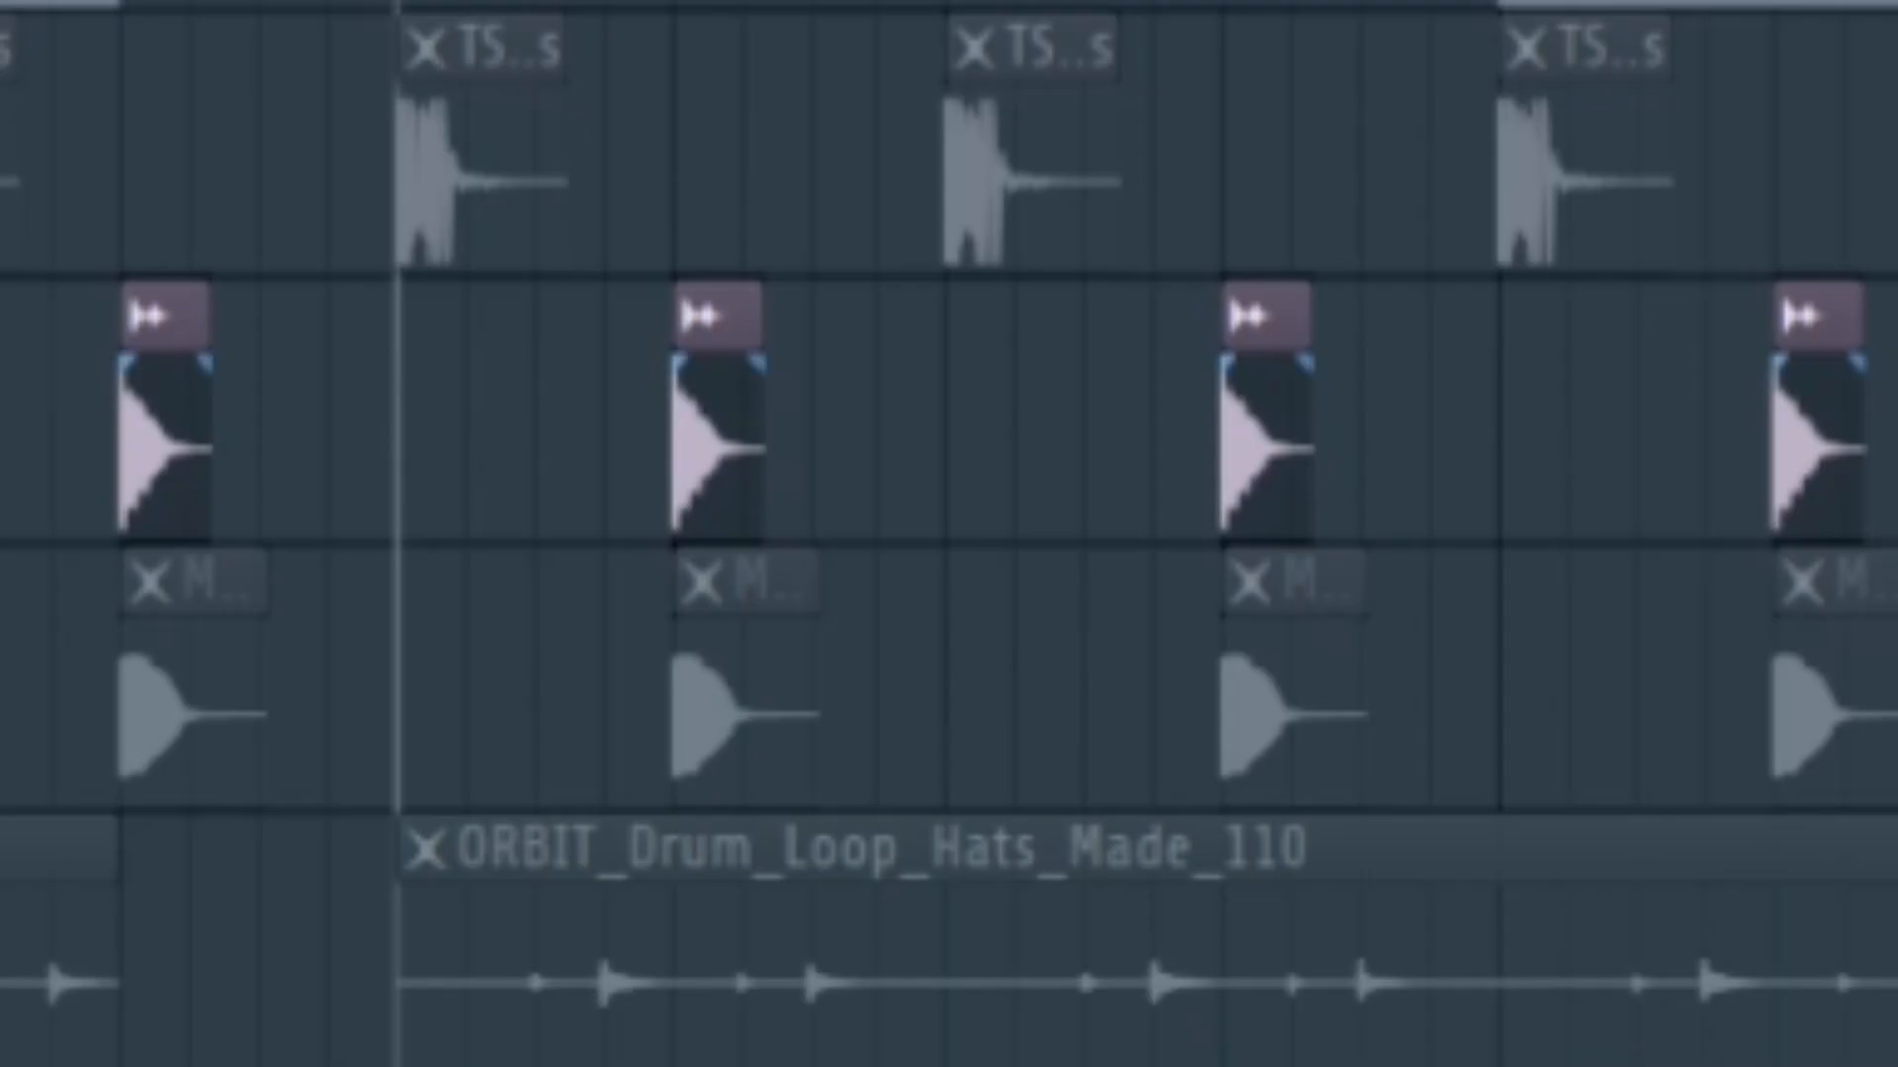
key(space)
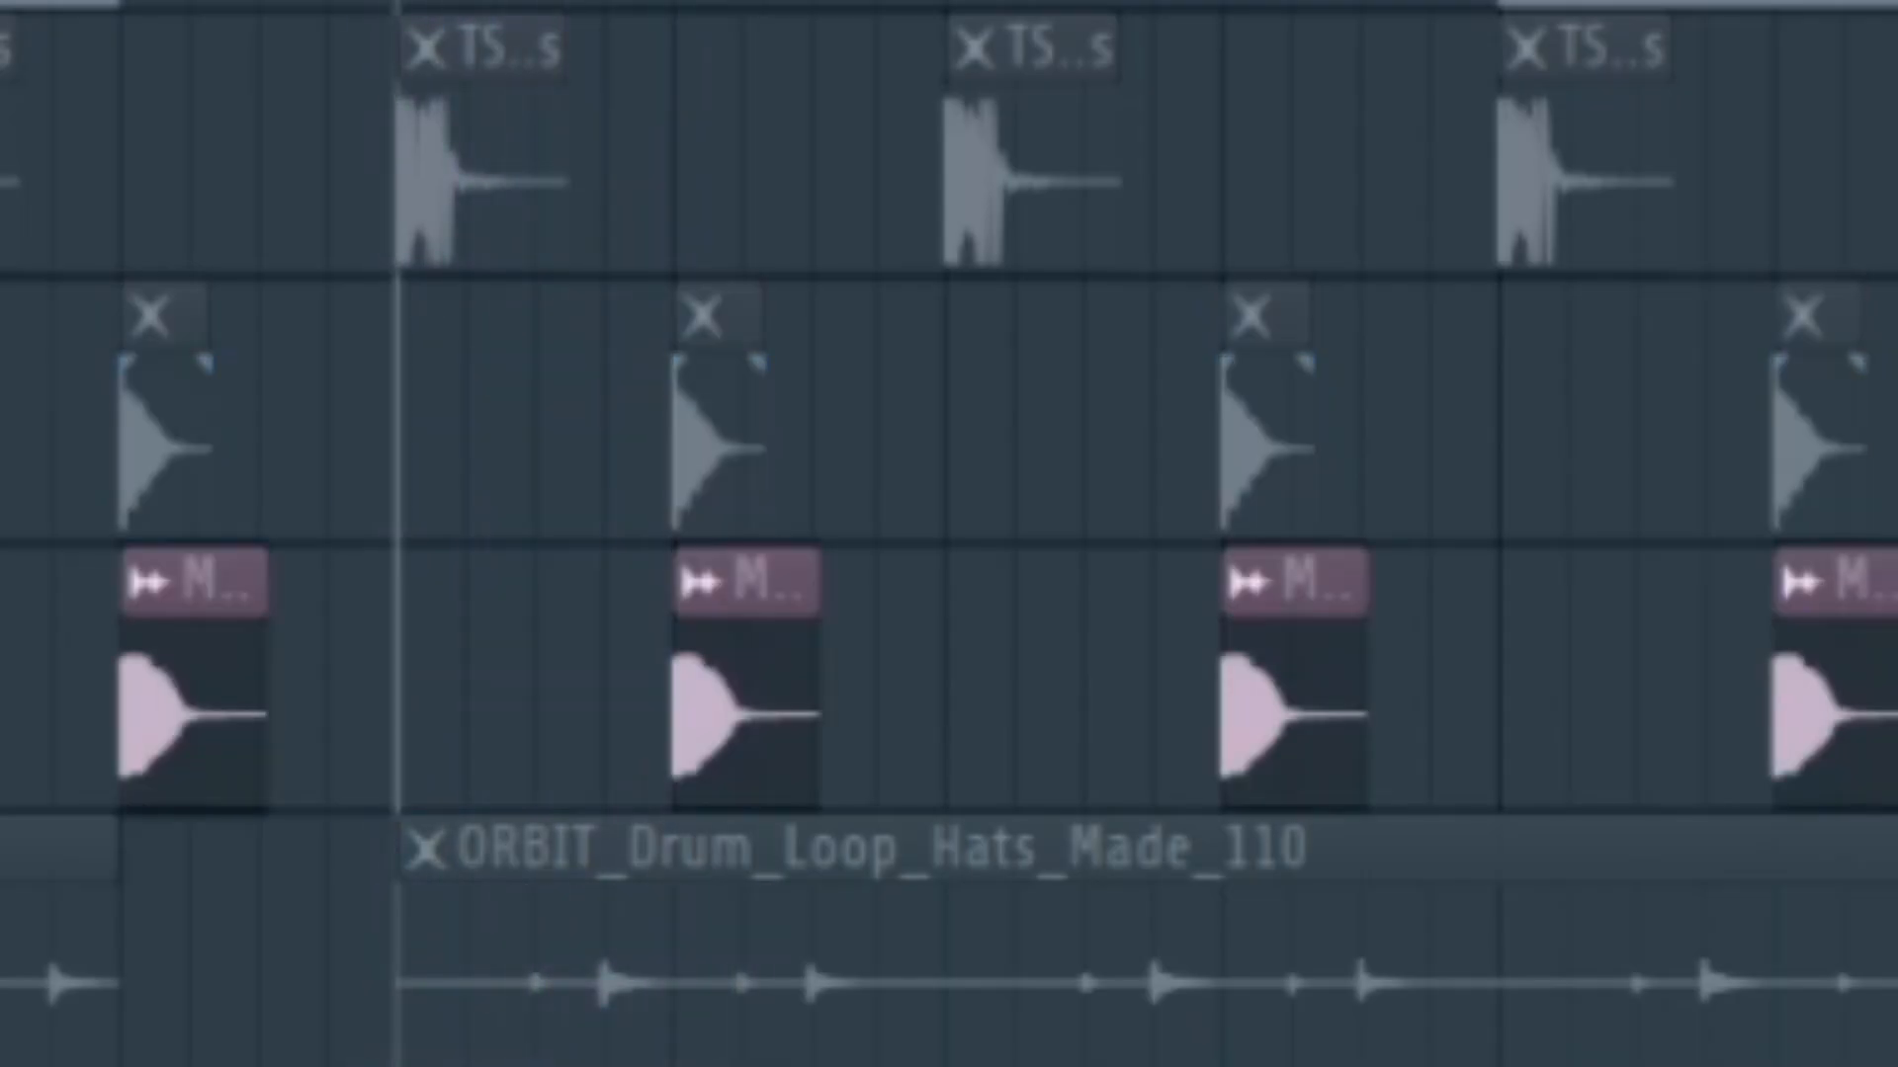
key(space)
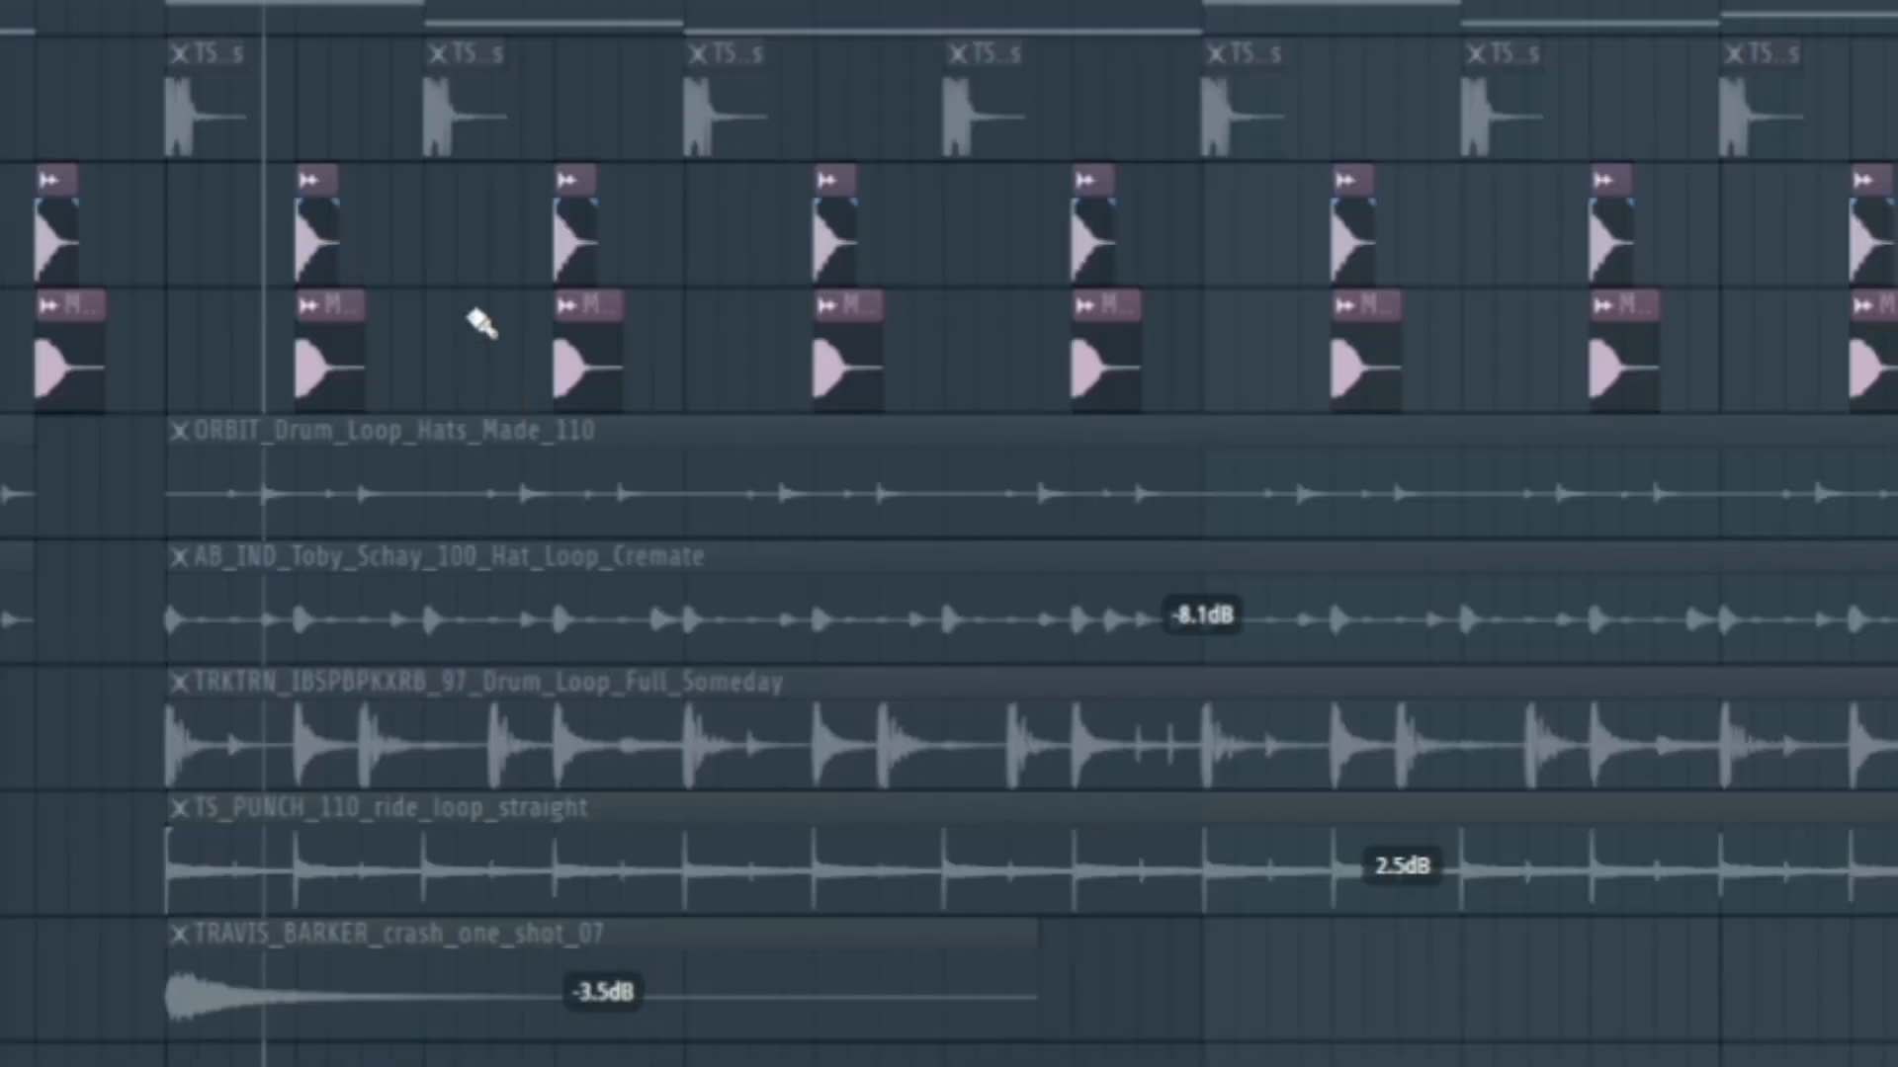
scroll(479, 323, down, 1)
scroll(356, 297, up, 1)
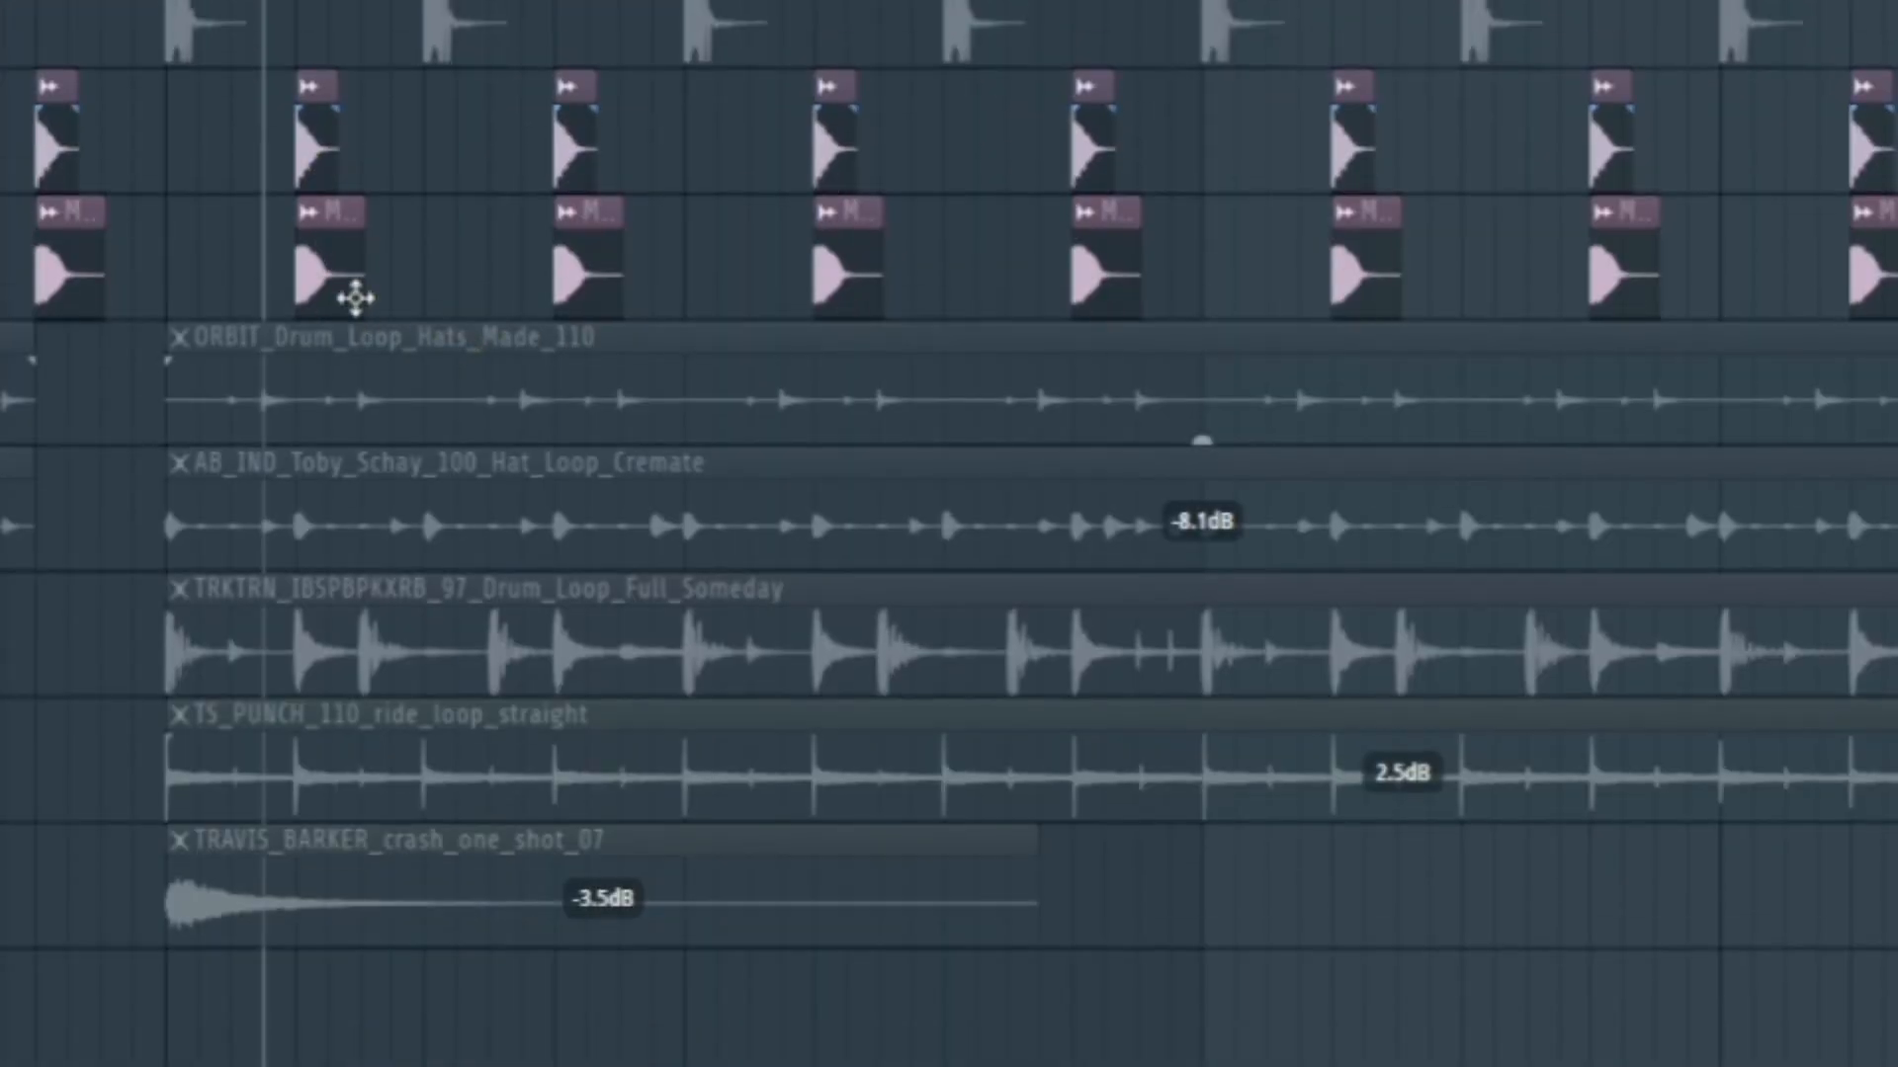
Audition the remaining drum tracks in isolation: the ORBIT hats, AB_IND hat loop, Full_Someday drum loop, TS_PUNCH ride loop and crash one-shot.
click(487, 508)
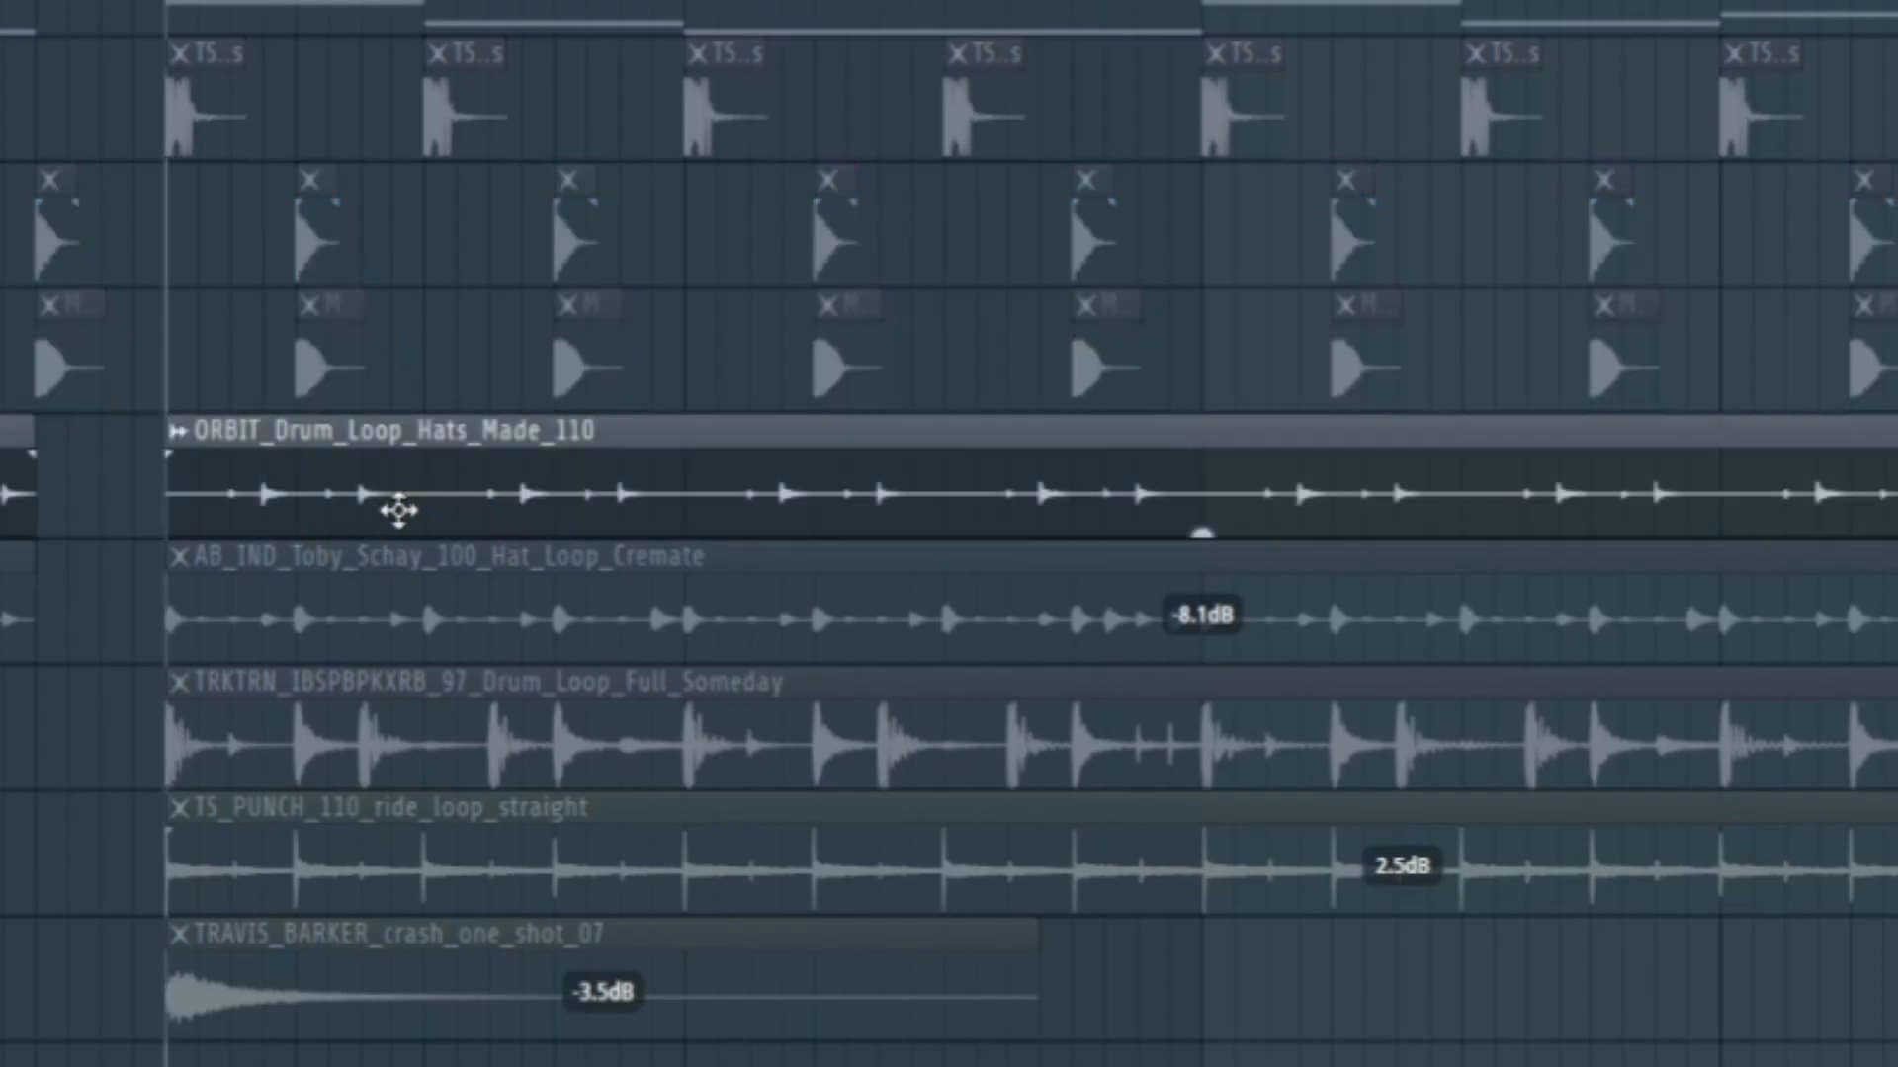
key(space)
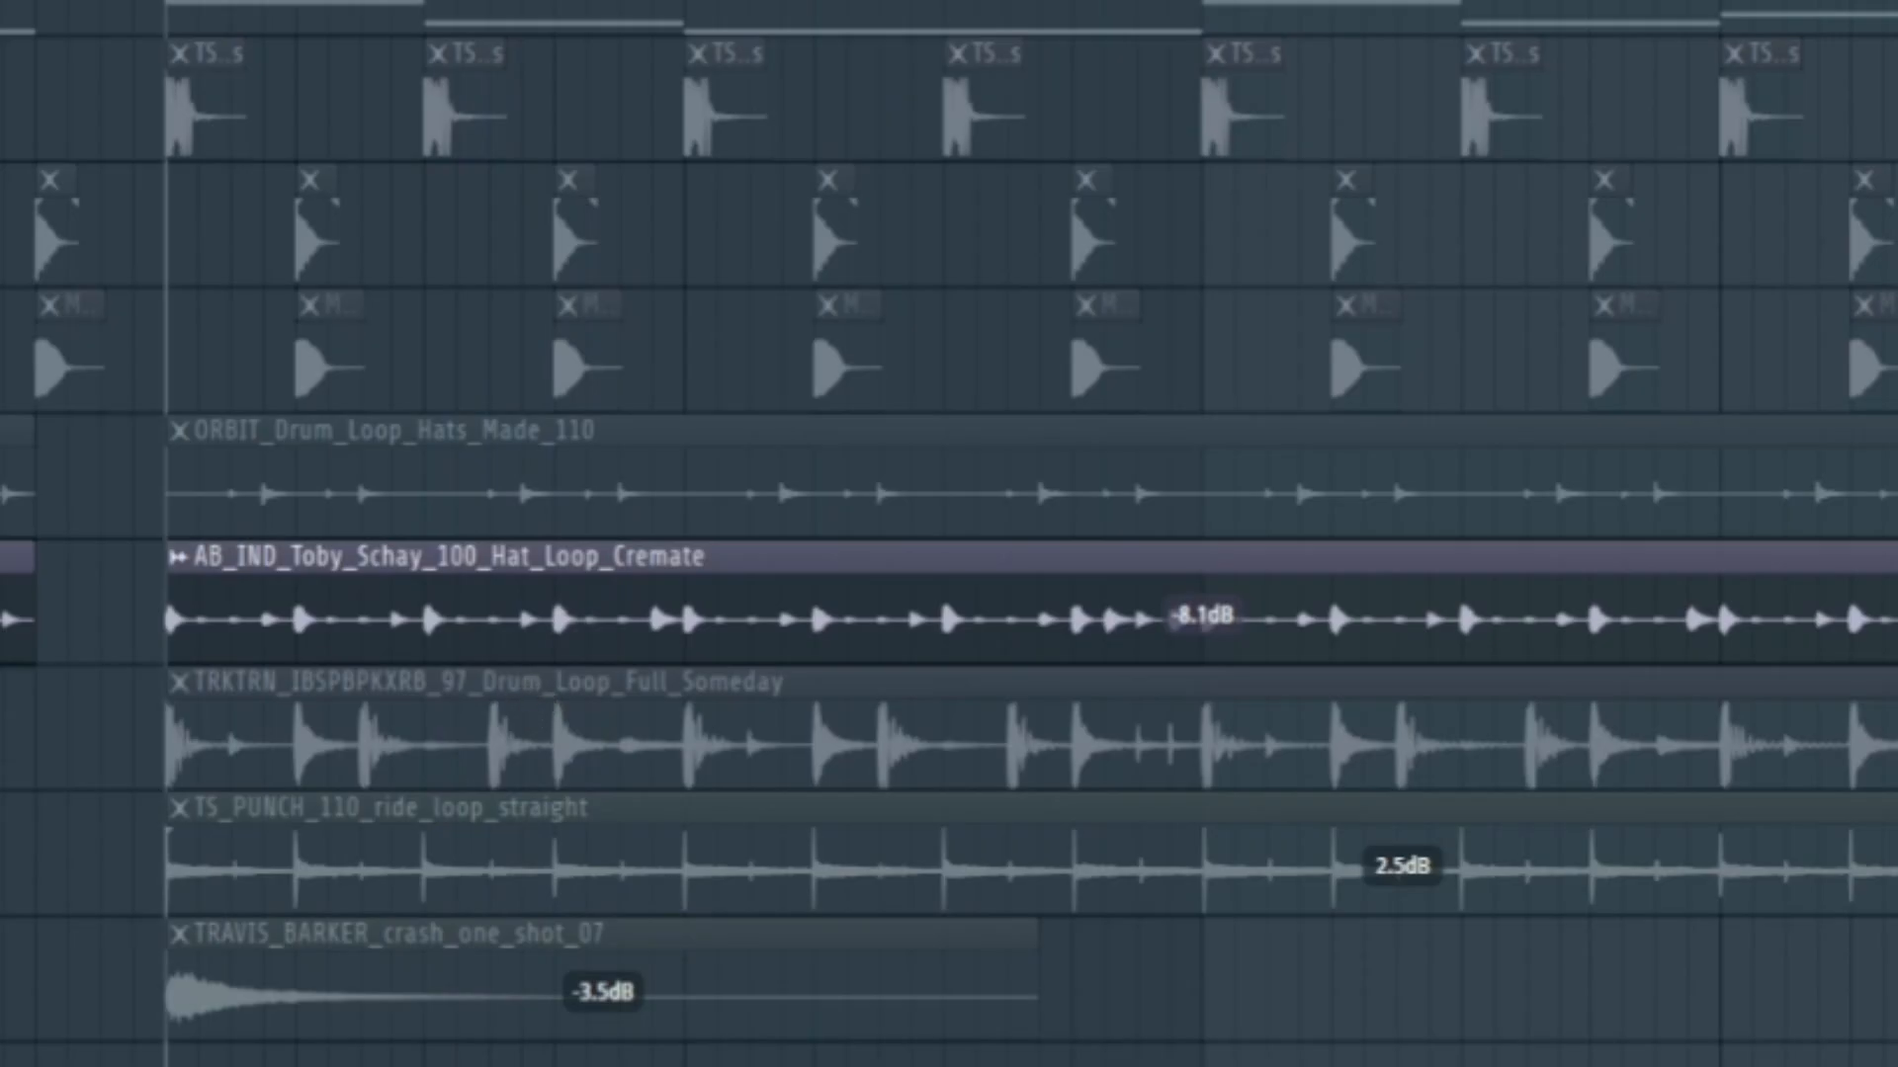
click(479, 755)
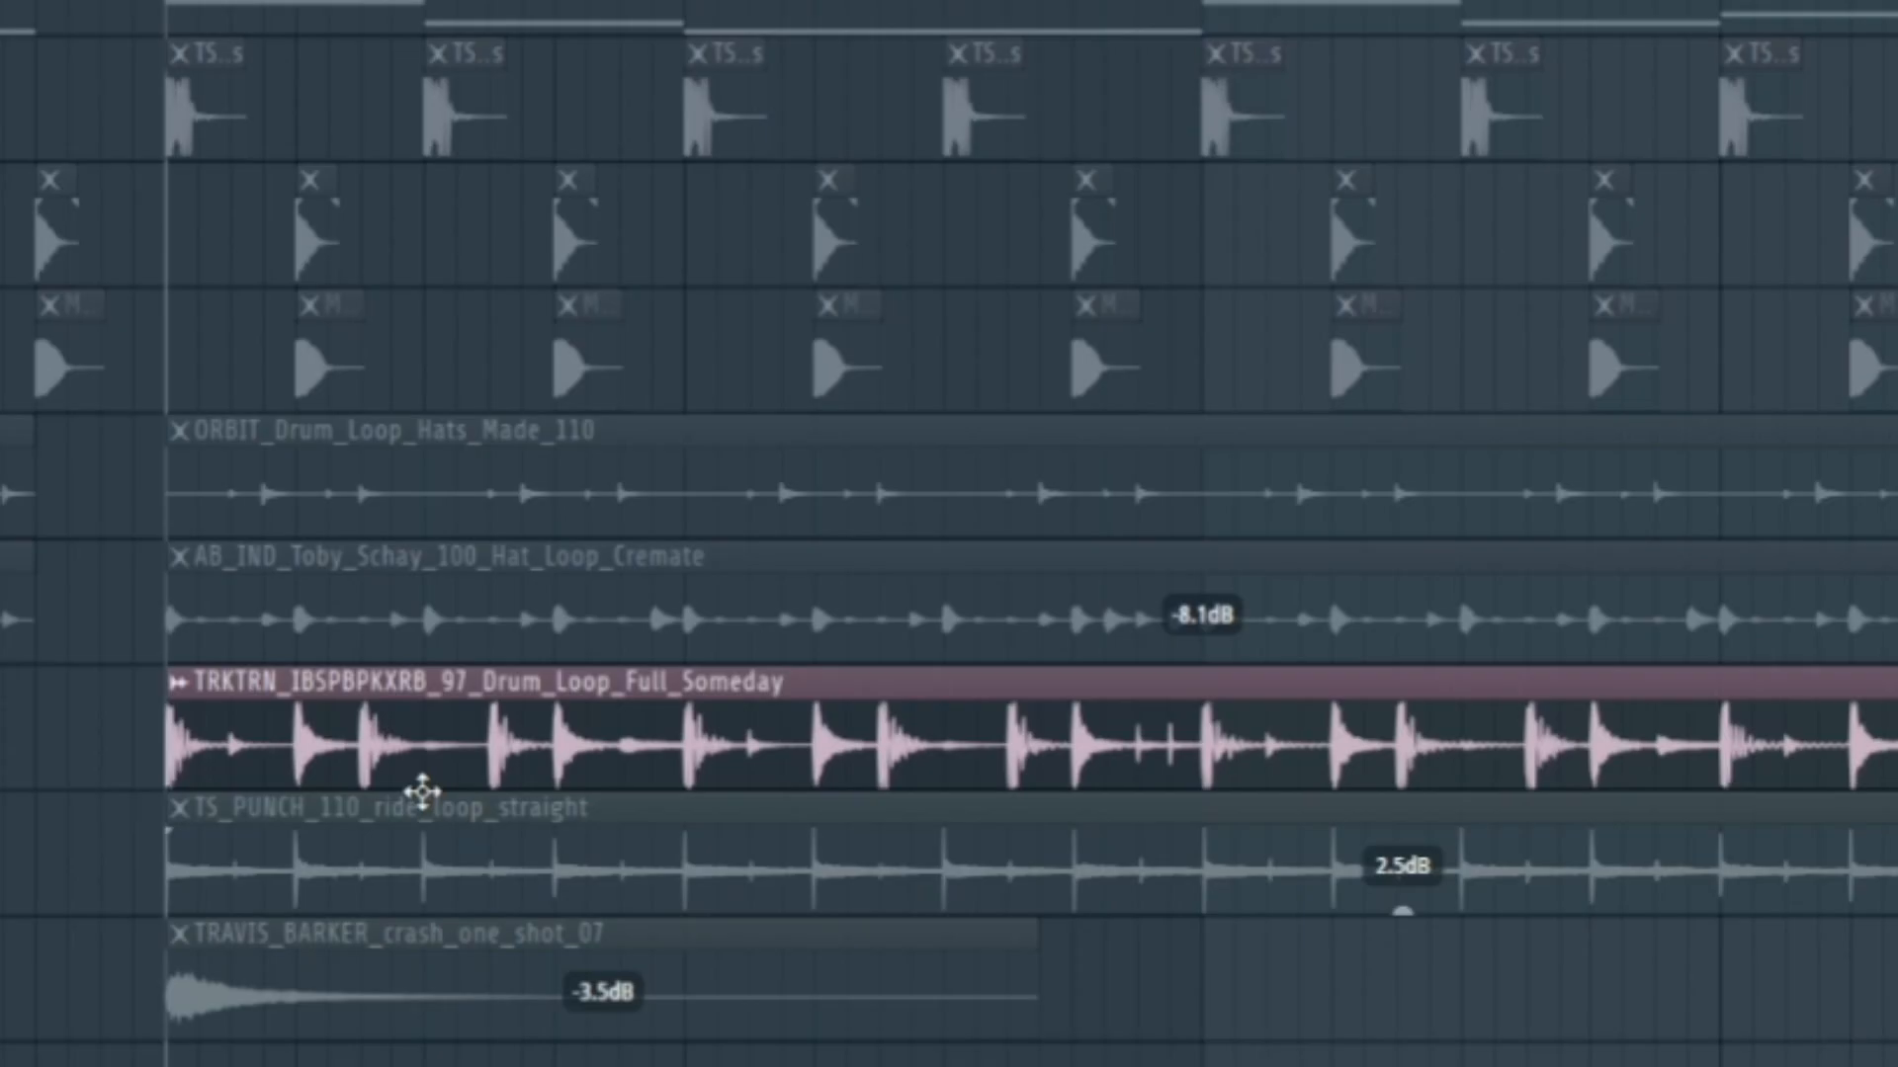
right_click(4, 870)
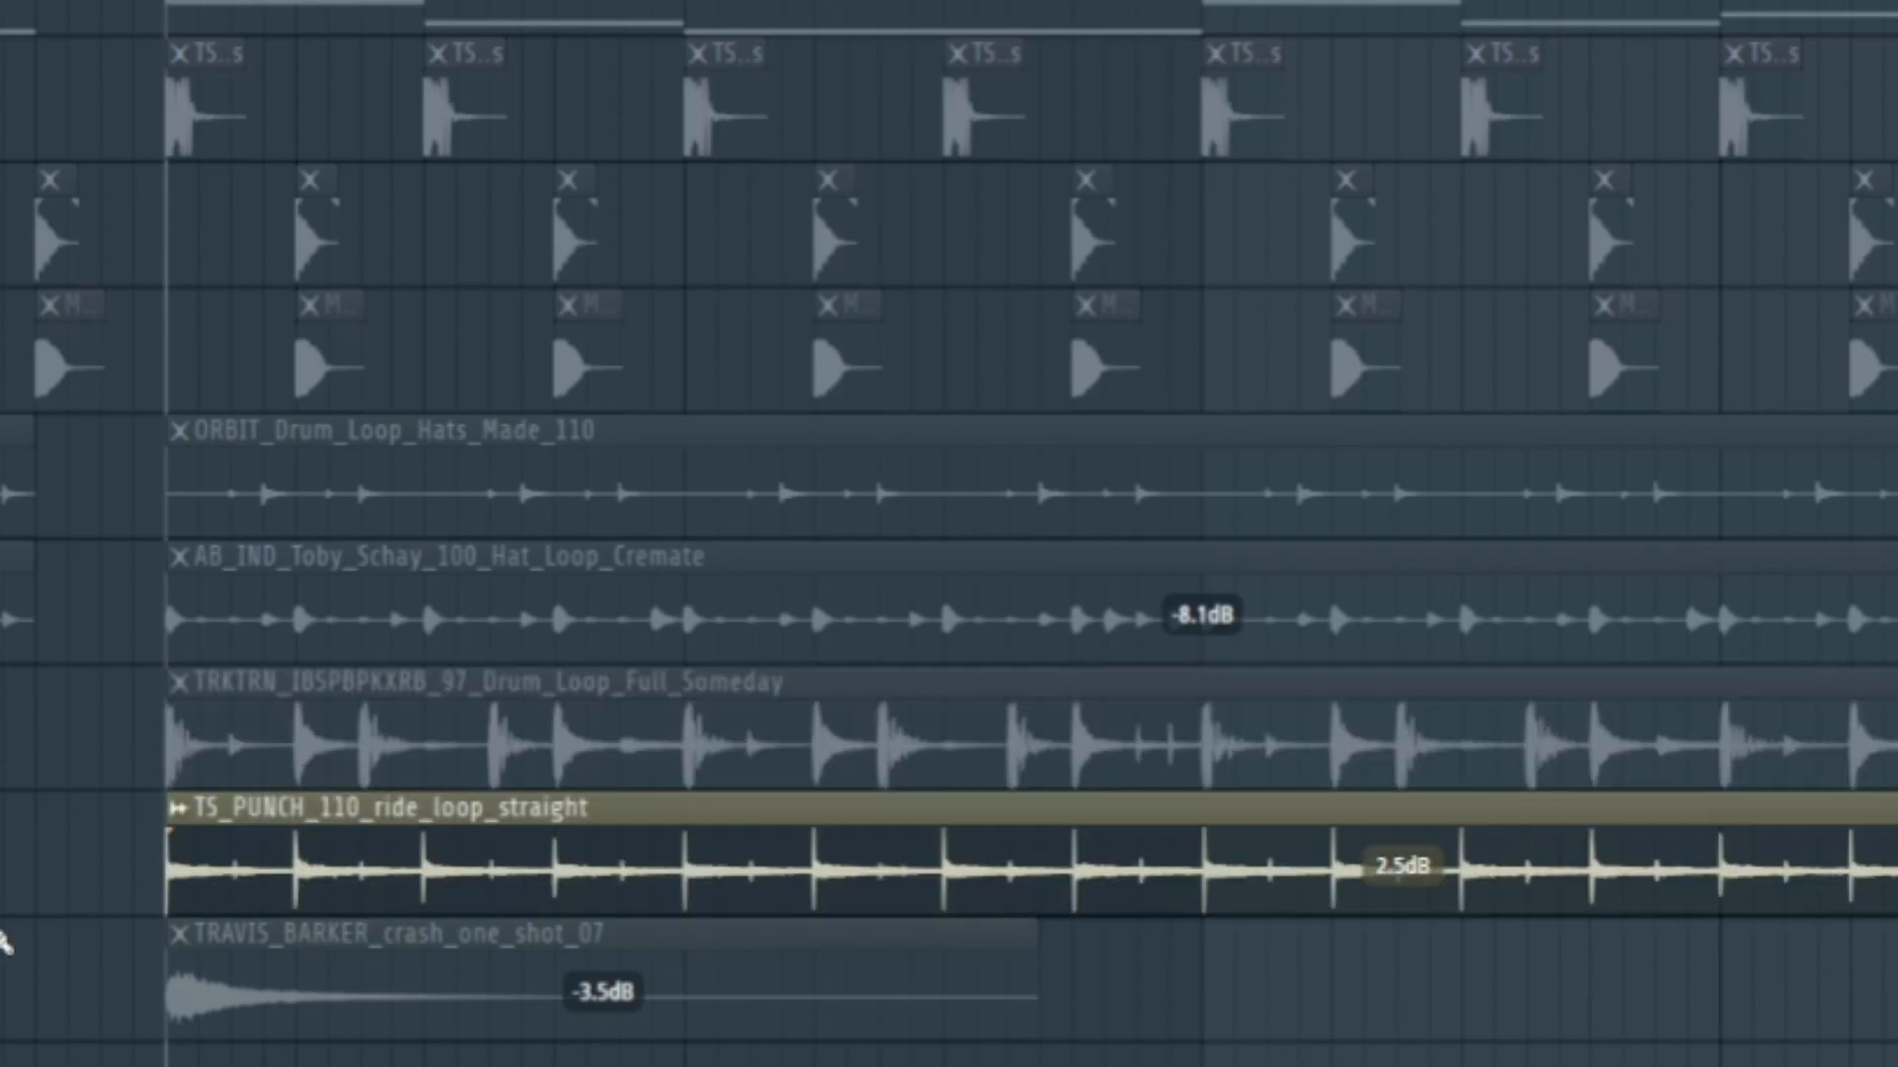
scroll(5, 944, down, 1)
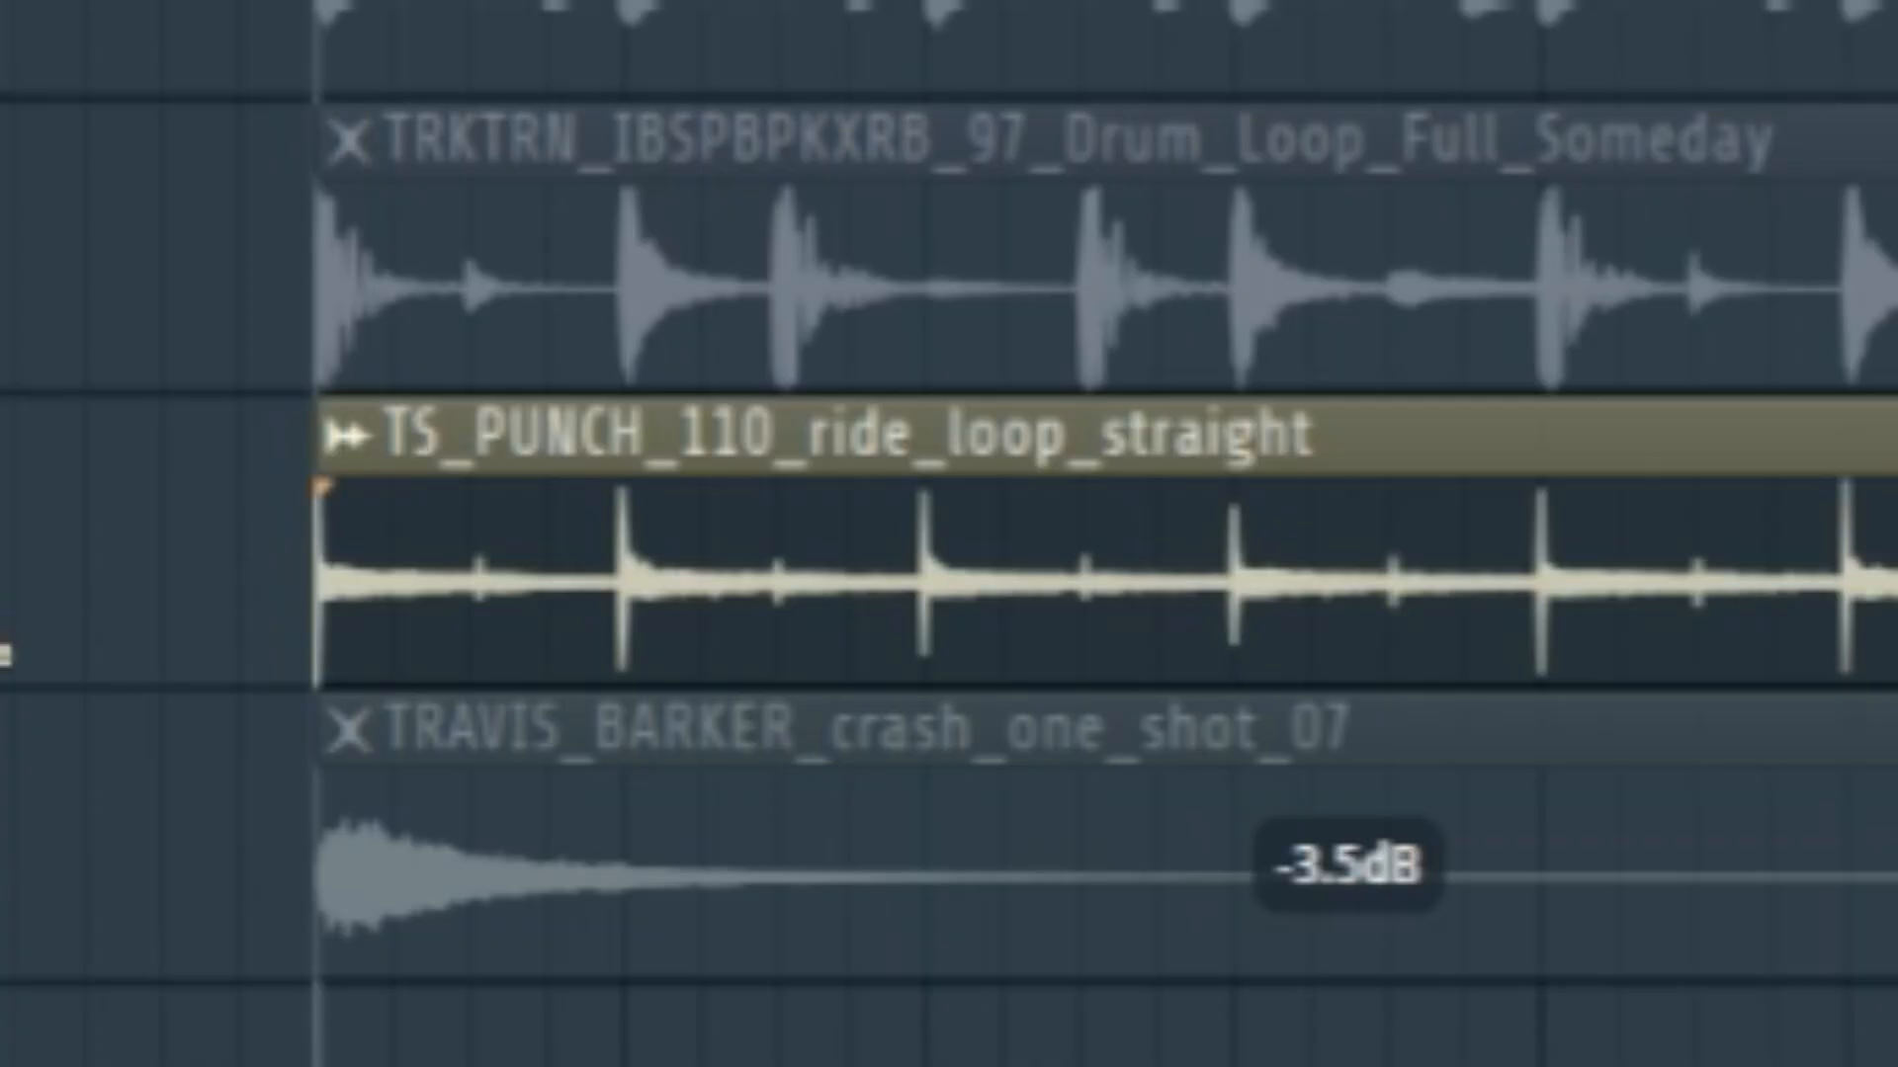
key(space)
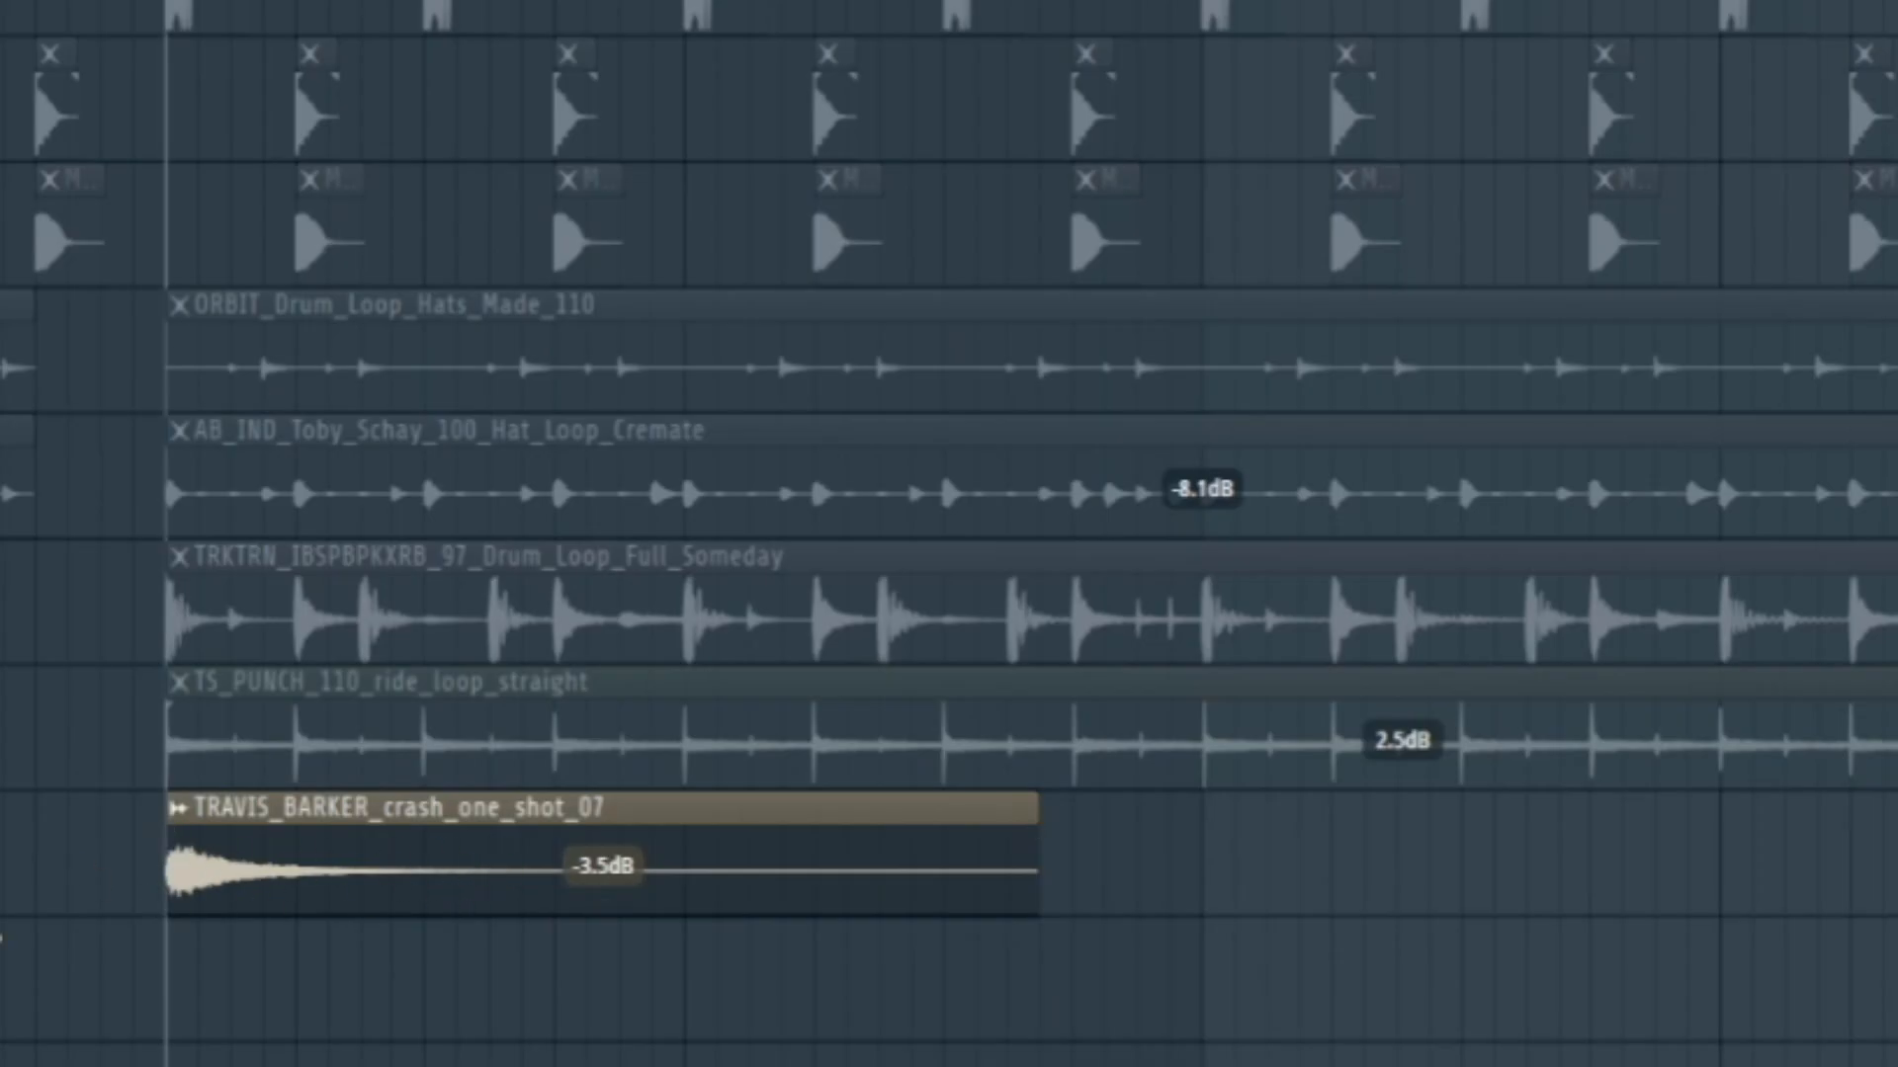
Play all the drum tracks together, from the one-shots down to the TRAVIS_BARKER crash, and stop playback.
key(space)
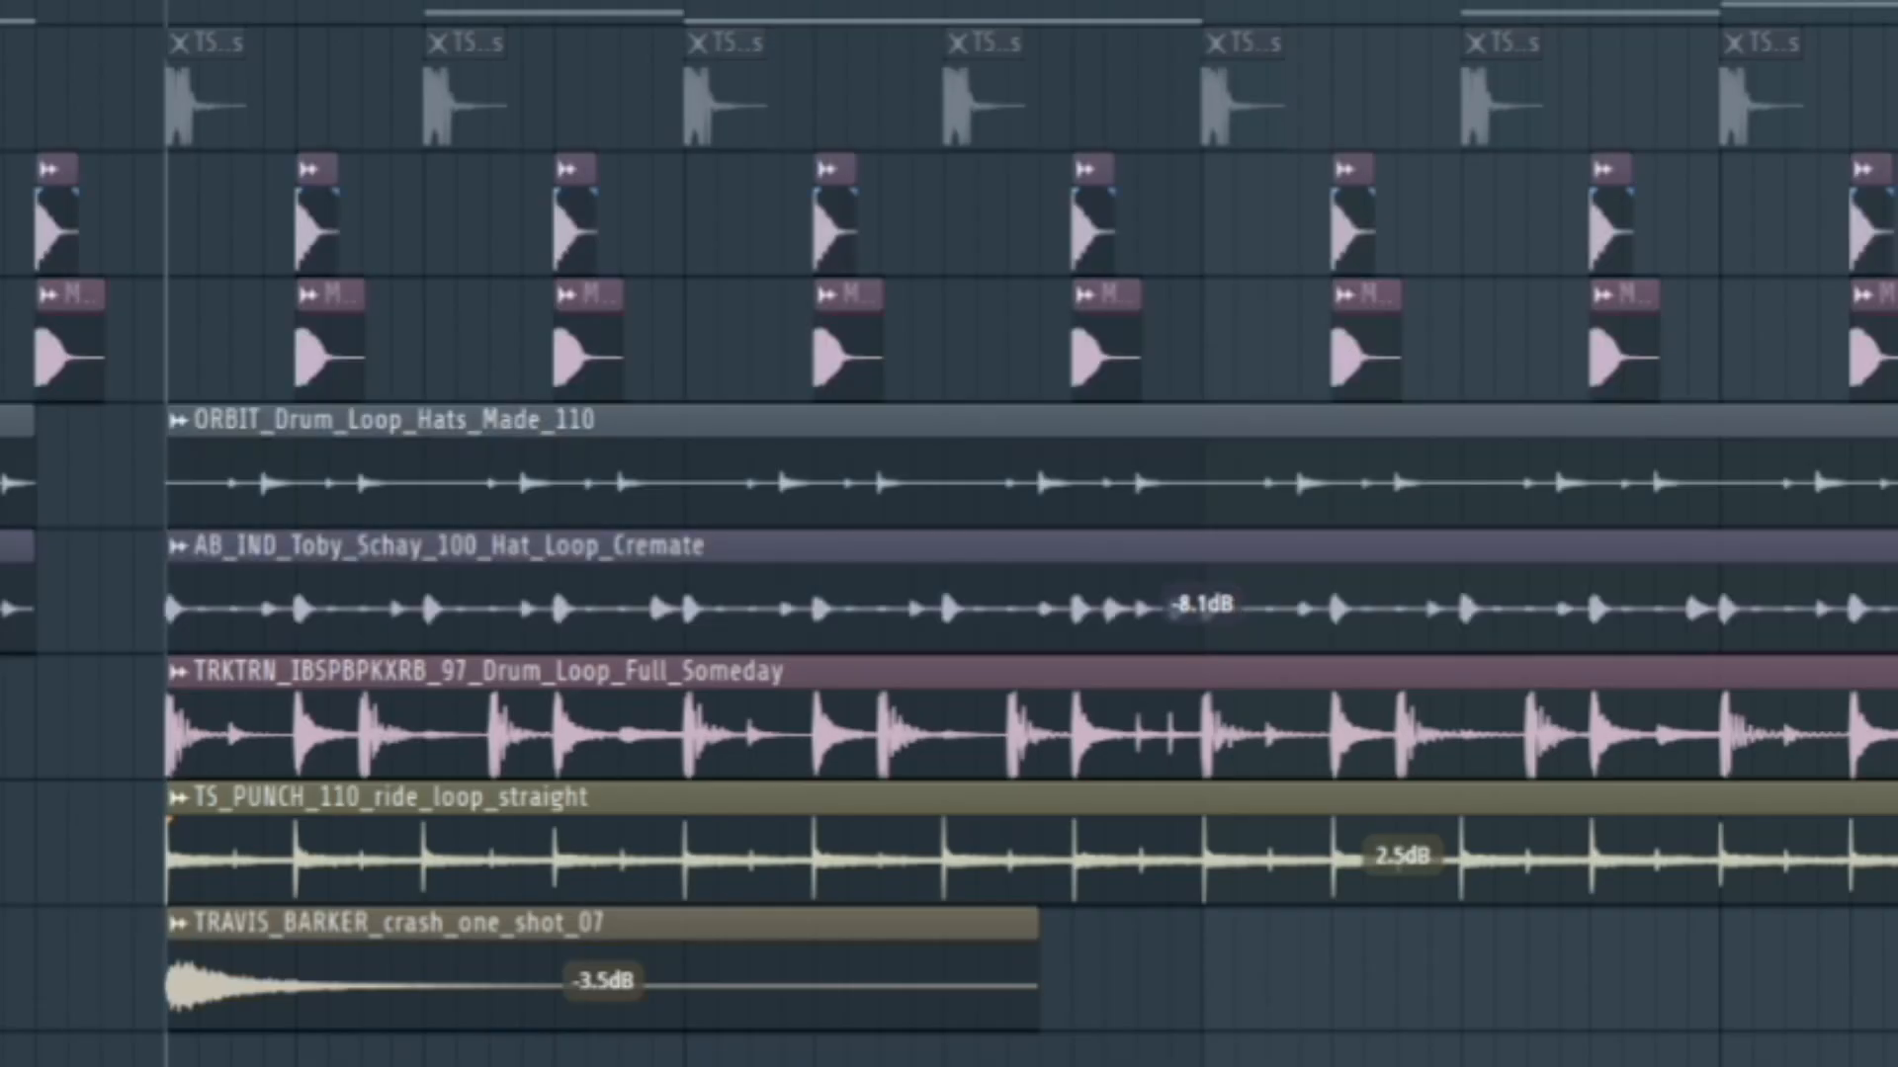
key(space)
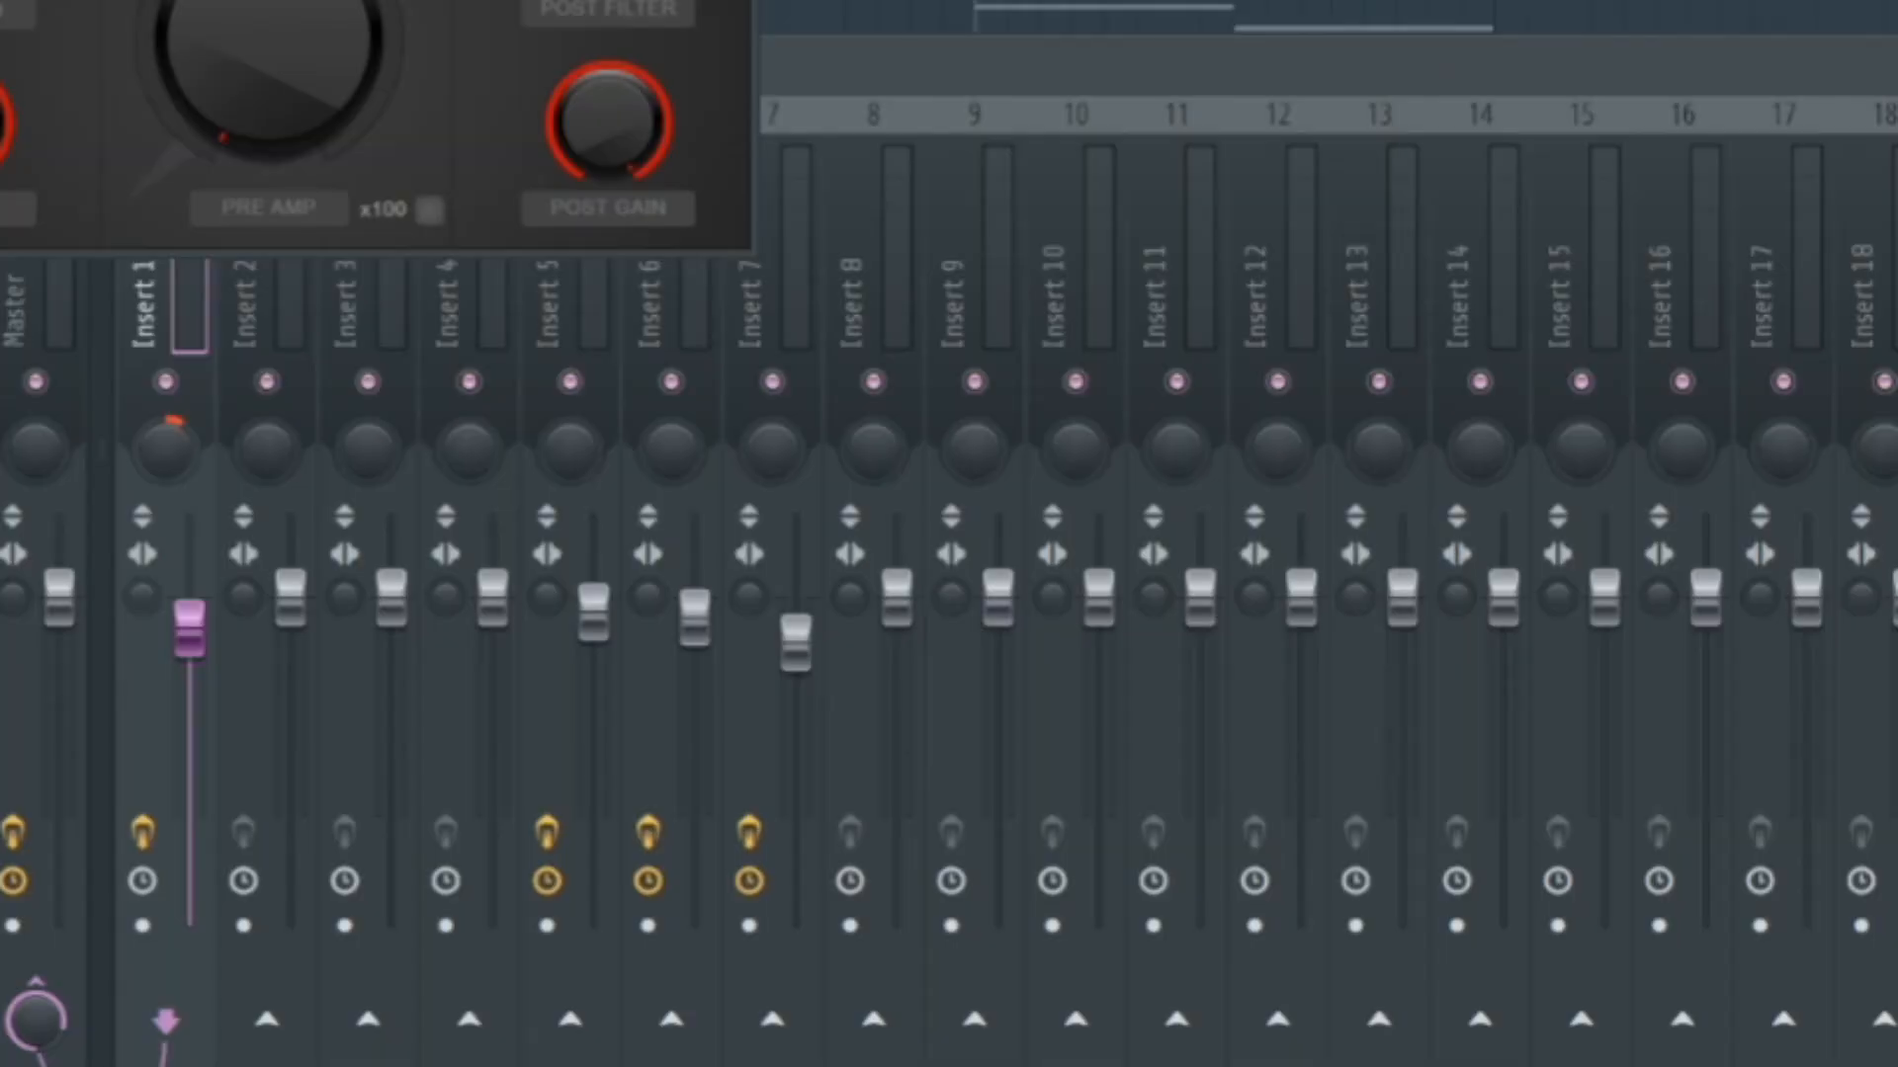
Mark out the arrangement's sections as time selections: the intro over bars 1–2, the verse/bridge from bar 3, and the remaining full section.
drag(168, 0, 848, 264)
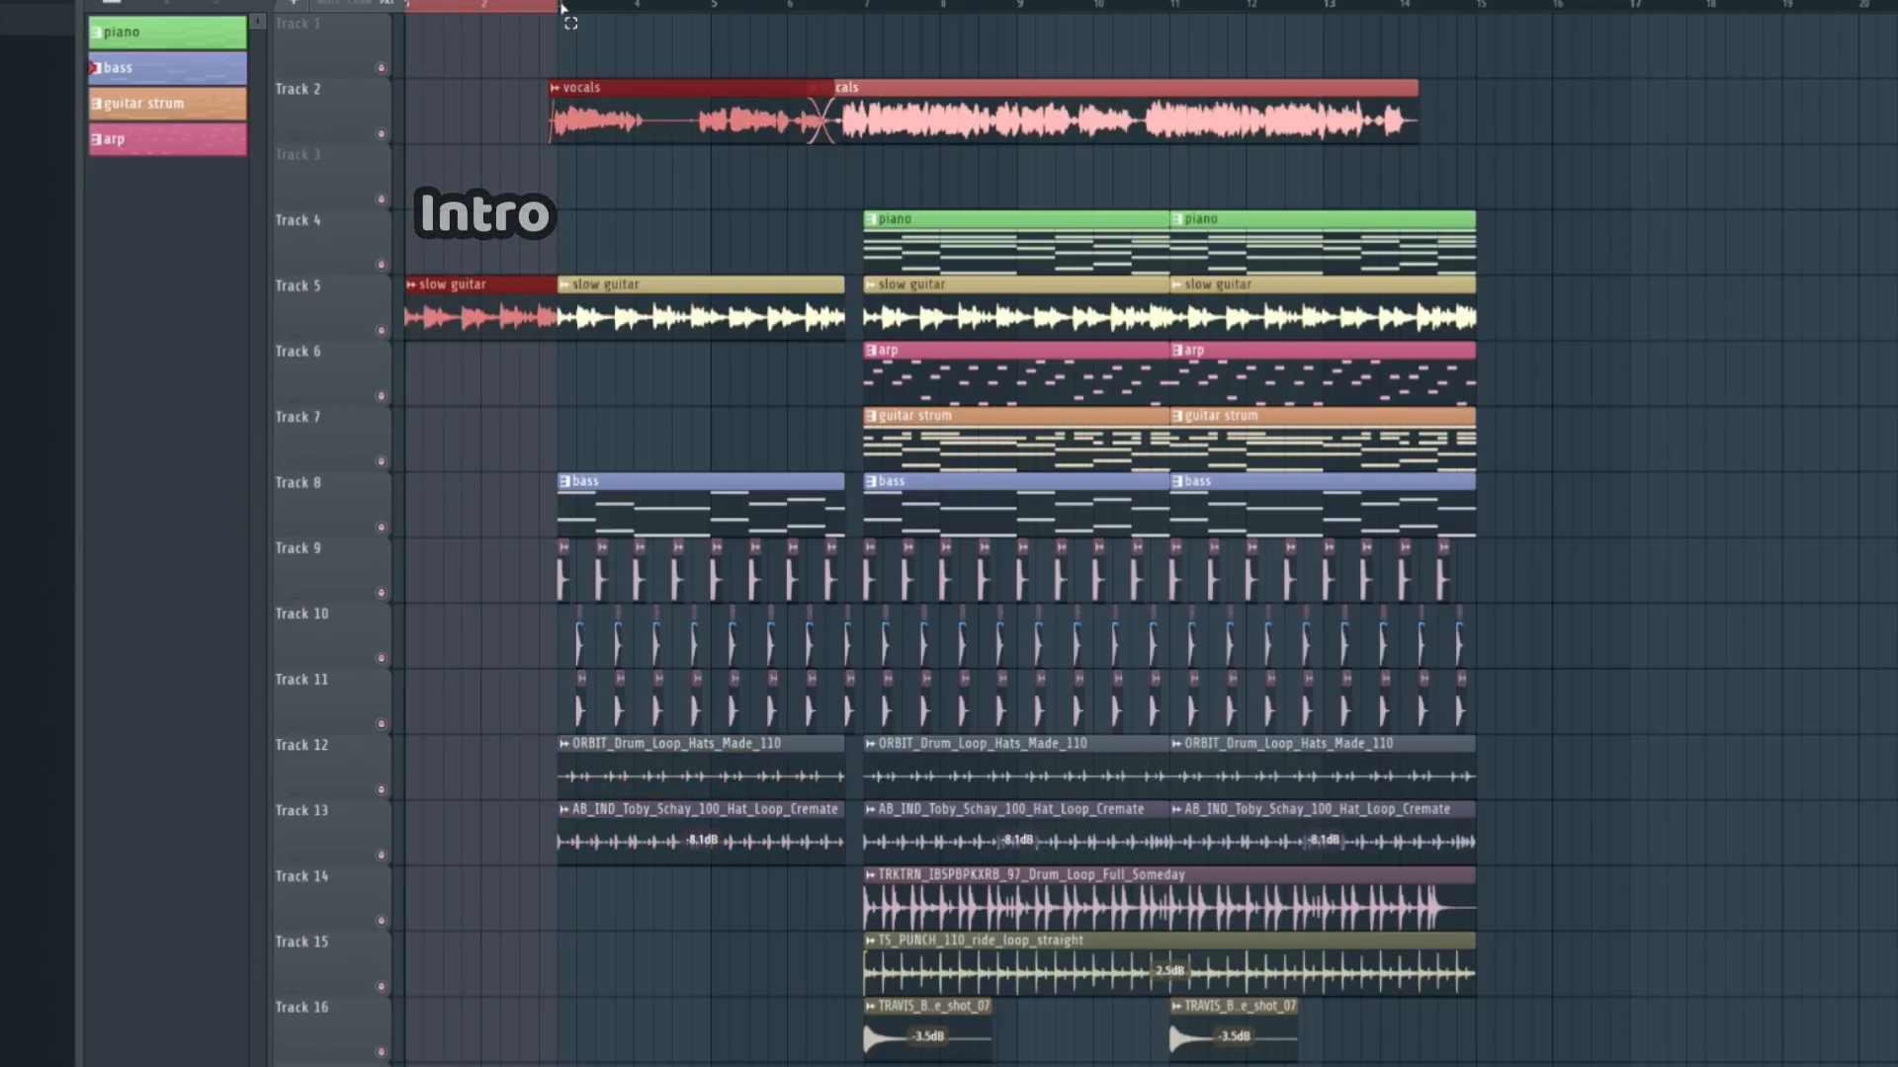
drag(552, 3, 845, 5)
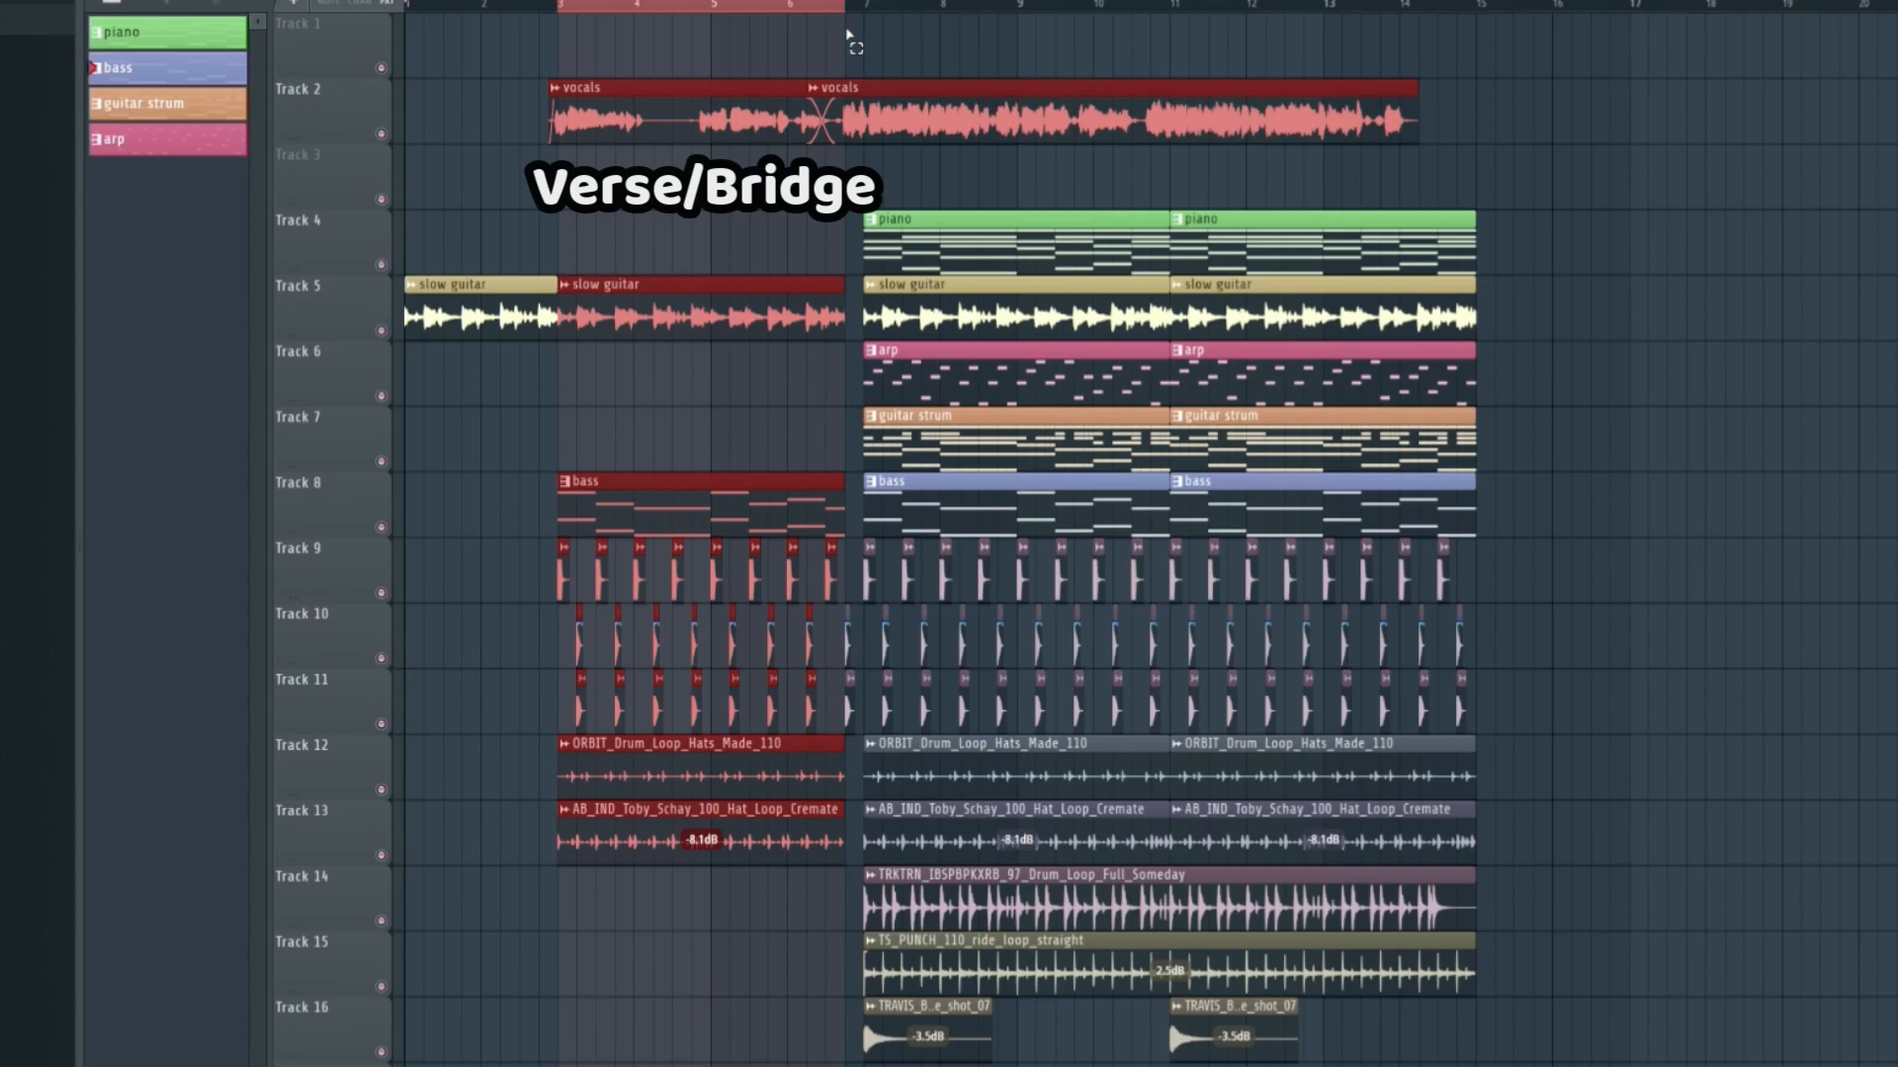
key(ctrl+d)
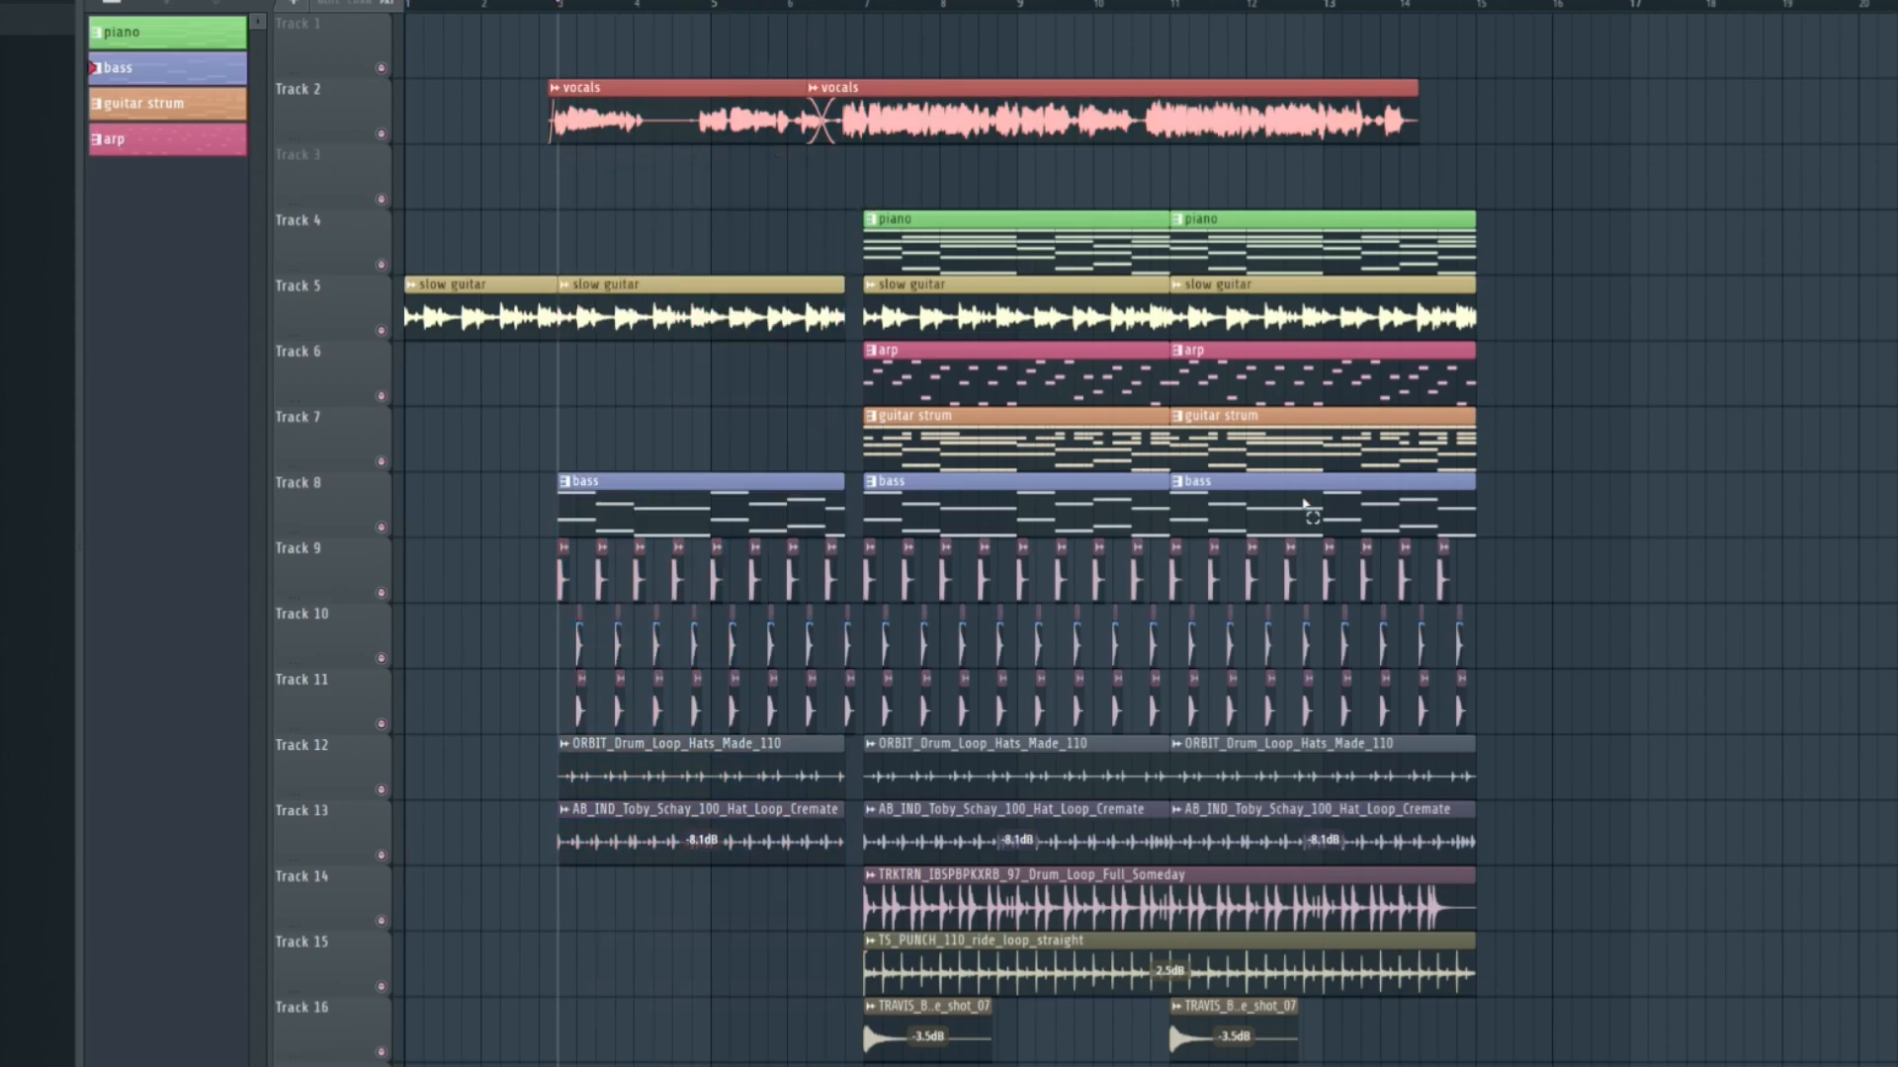
drag(850, 5, 1559, 5)
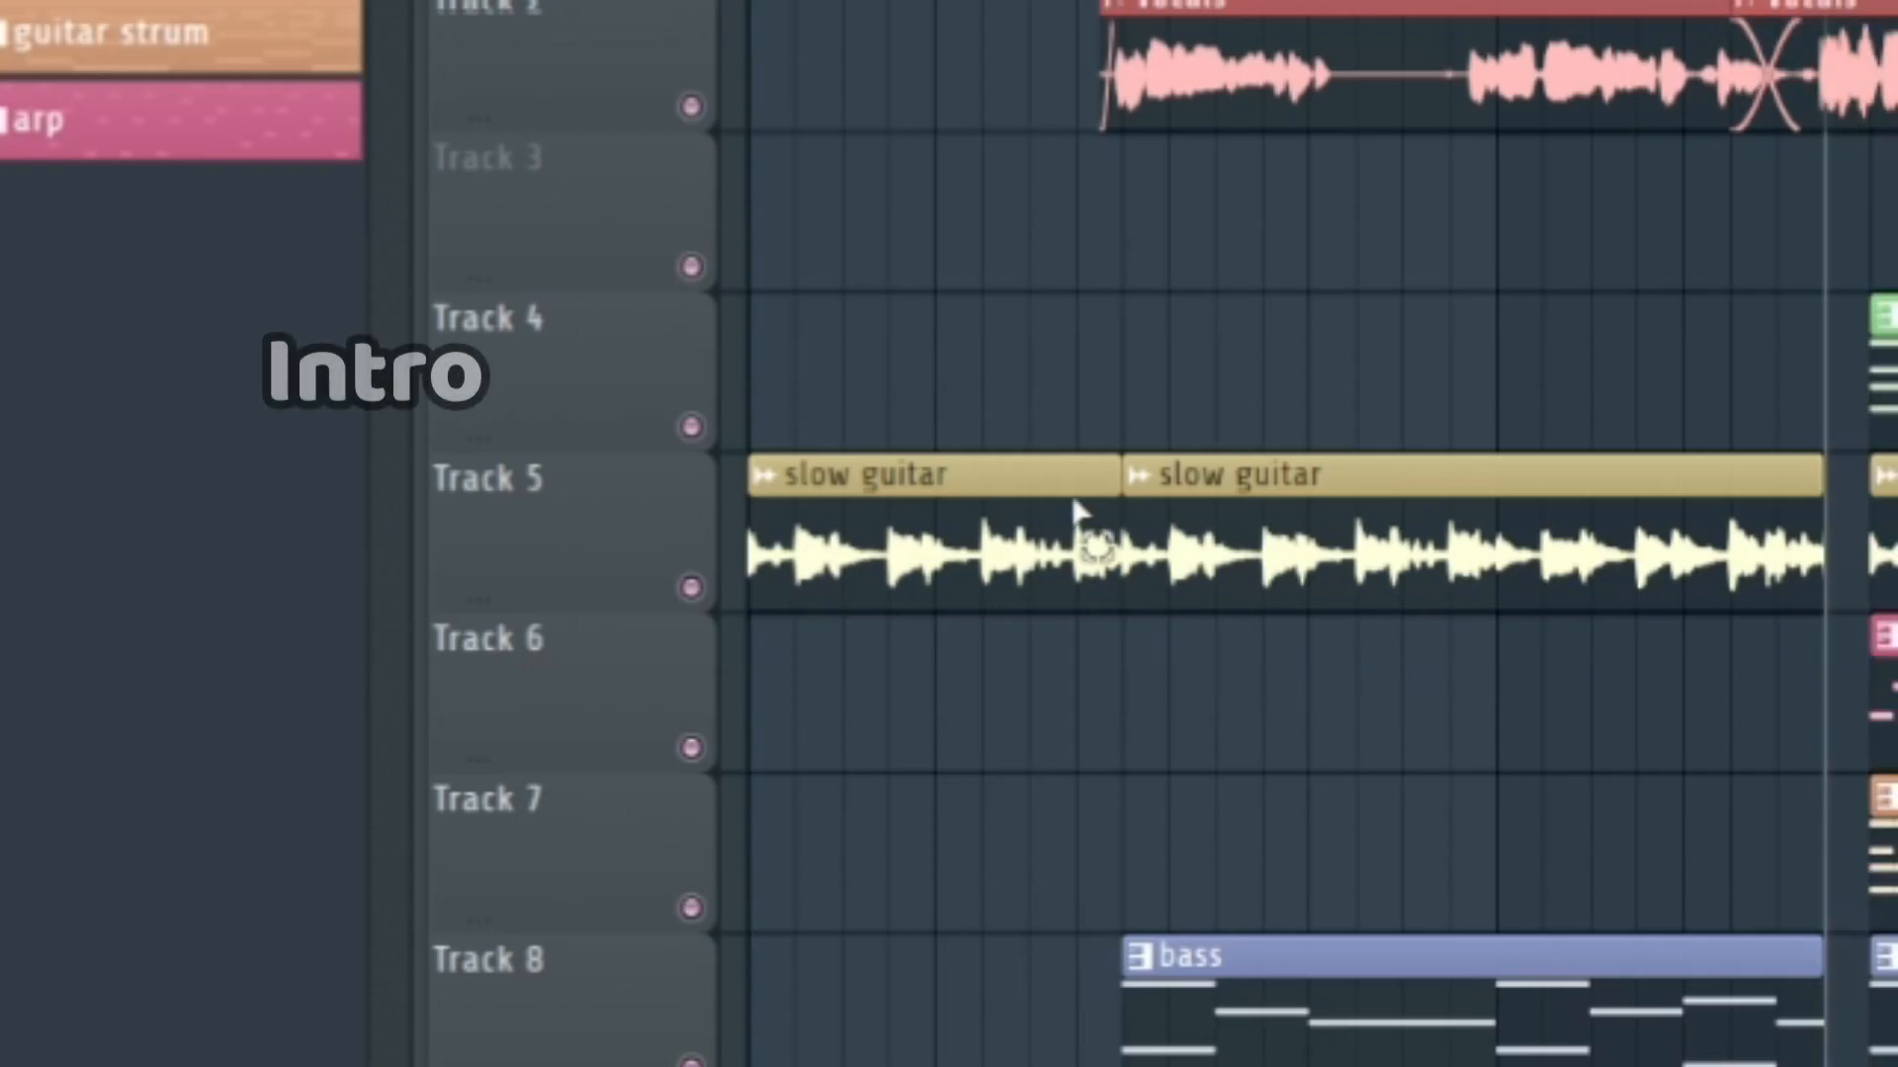
Highlight the slow guitar clip in the intro, and the slow guitar and bass clips in the verse/bridge, clearing each selection.
drag(869, 400, 895, 682)
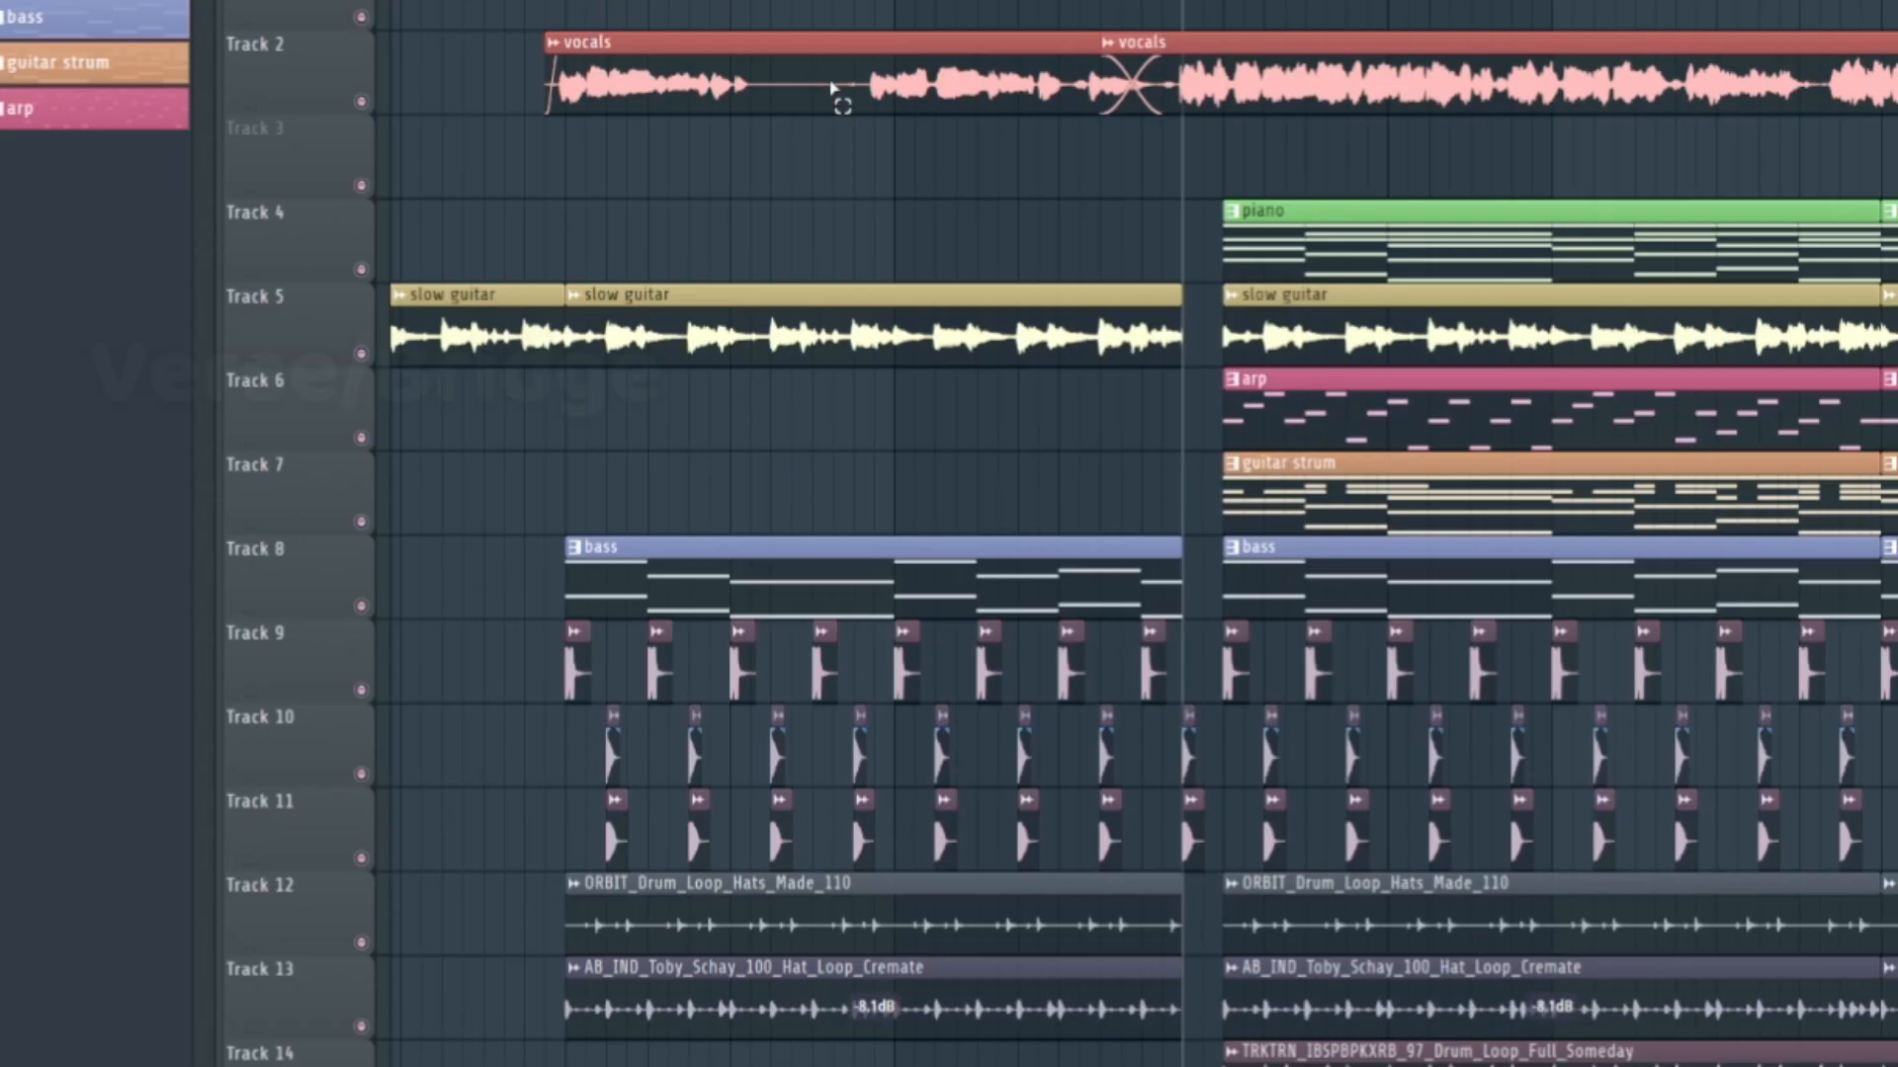
scroll(1038, 273, down, 1)
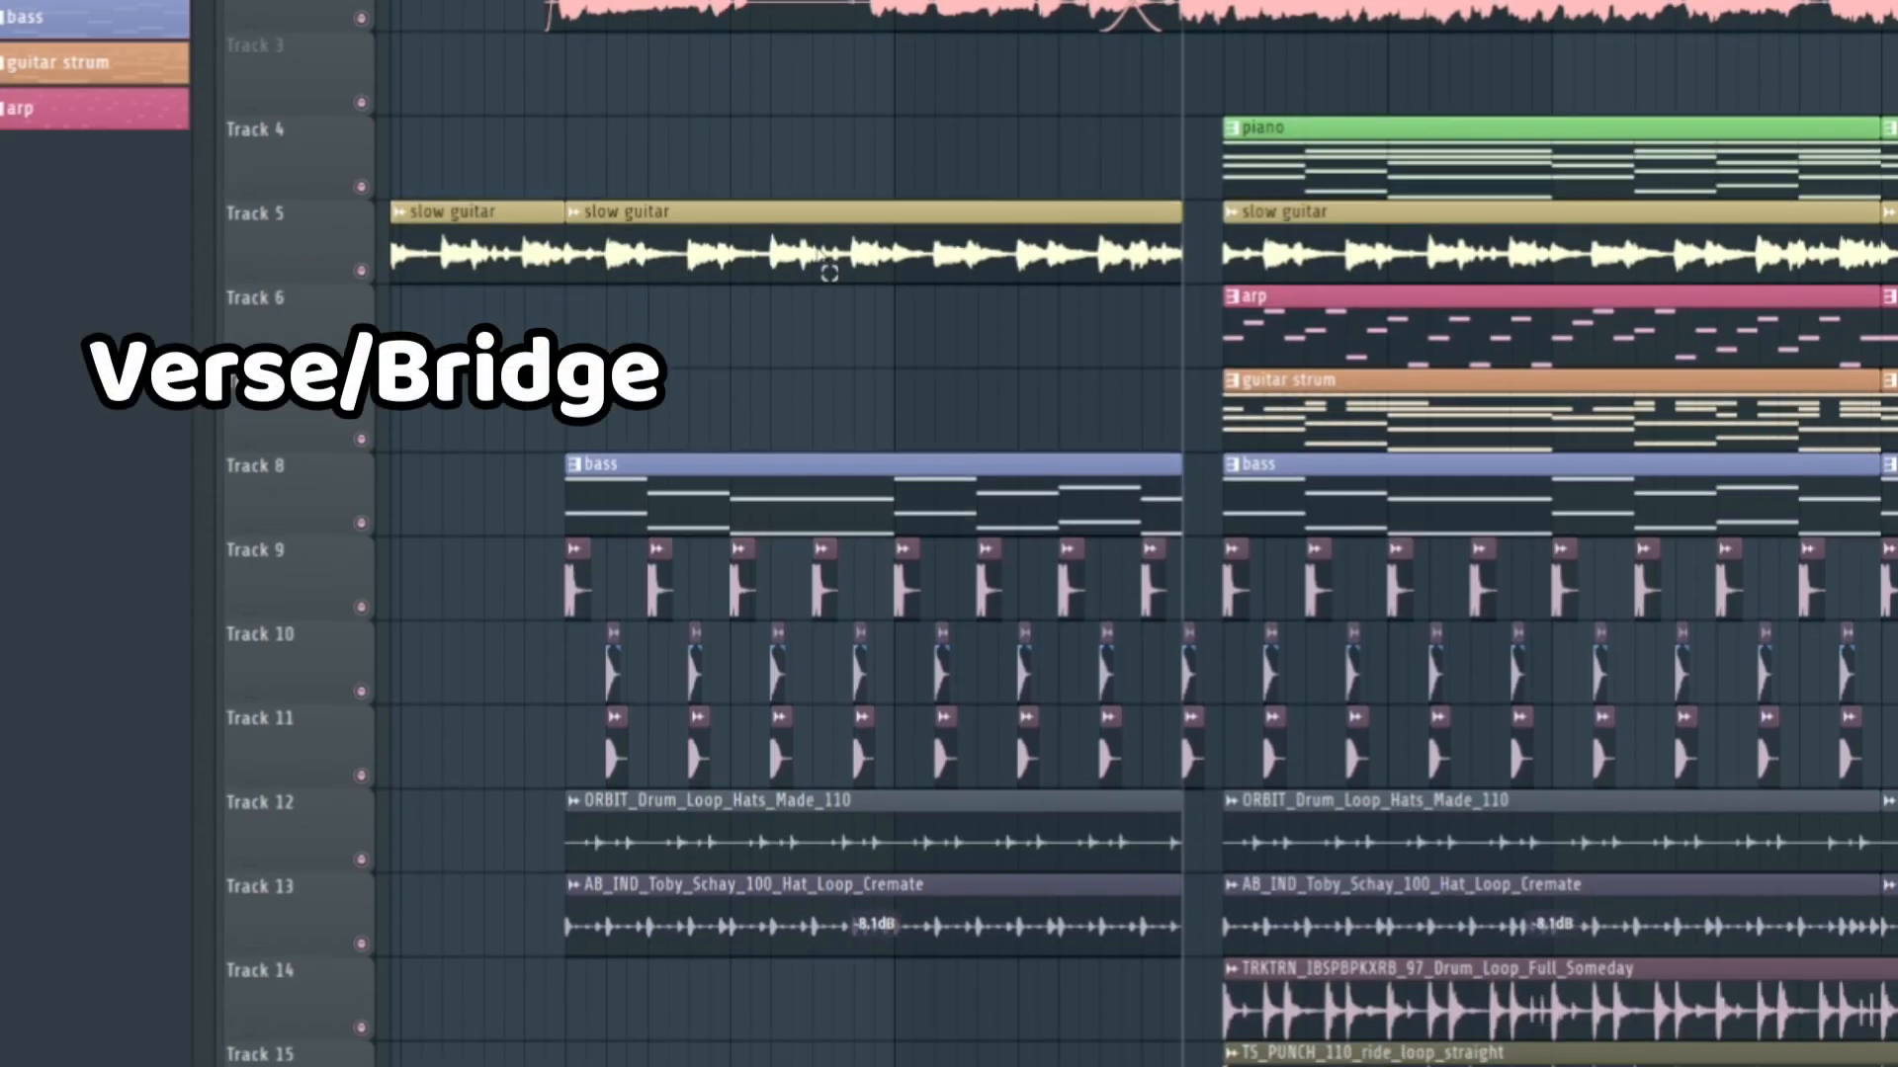
drag(674, 148, 838, 267)
click(890, 376)
scroll(889, 371, down, 1)
drag(534, 363, 994, 377)
click(889, 320)
Highlight the verse/bridge drums: the one-shots on tracks 9 to 11, and the ORBIT hats and AB_IND hat loop clips.
scroll(889, 320, down, 3)
drag(482, 206, 1208, 621)
click(886, 724)
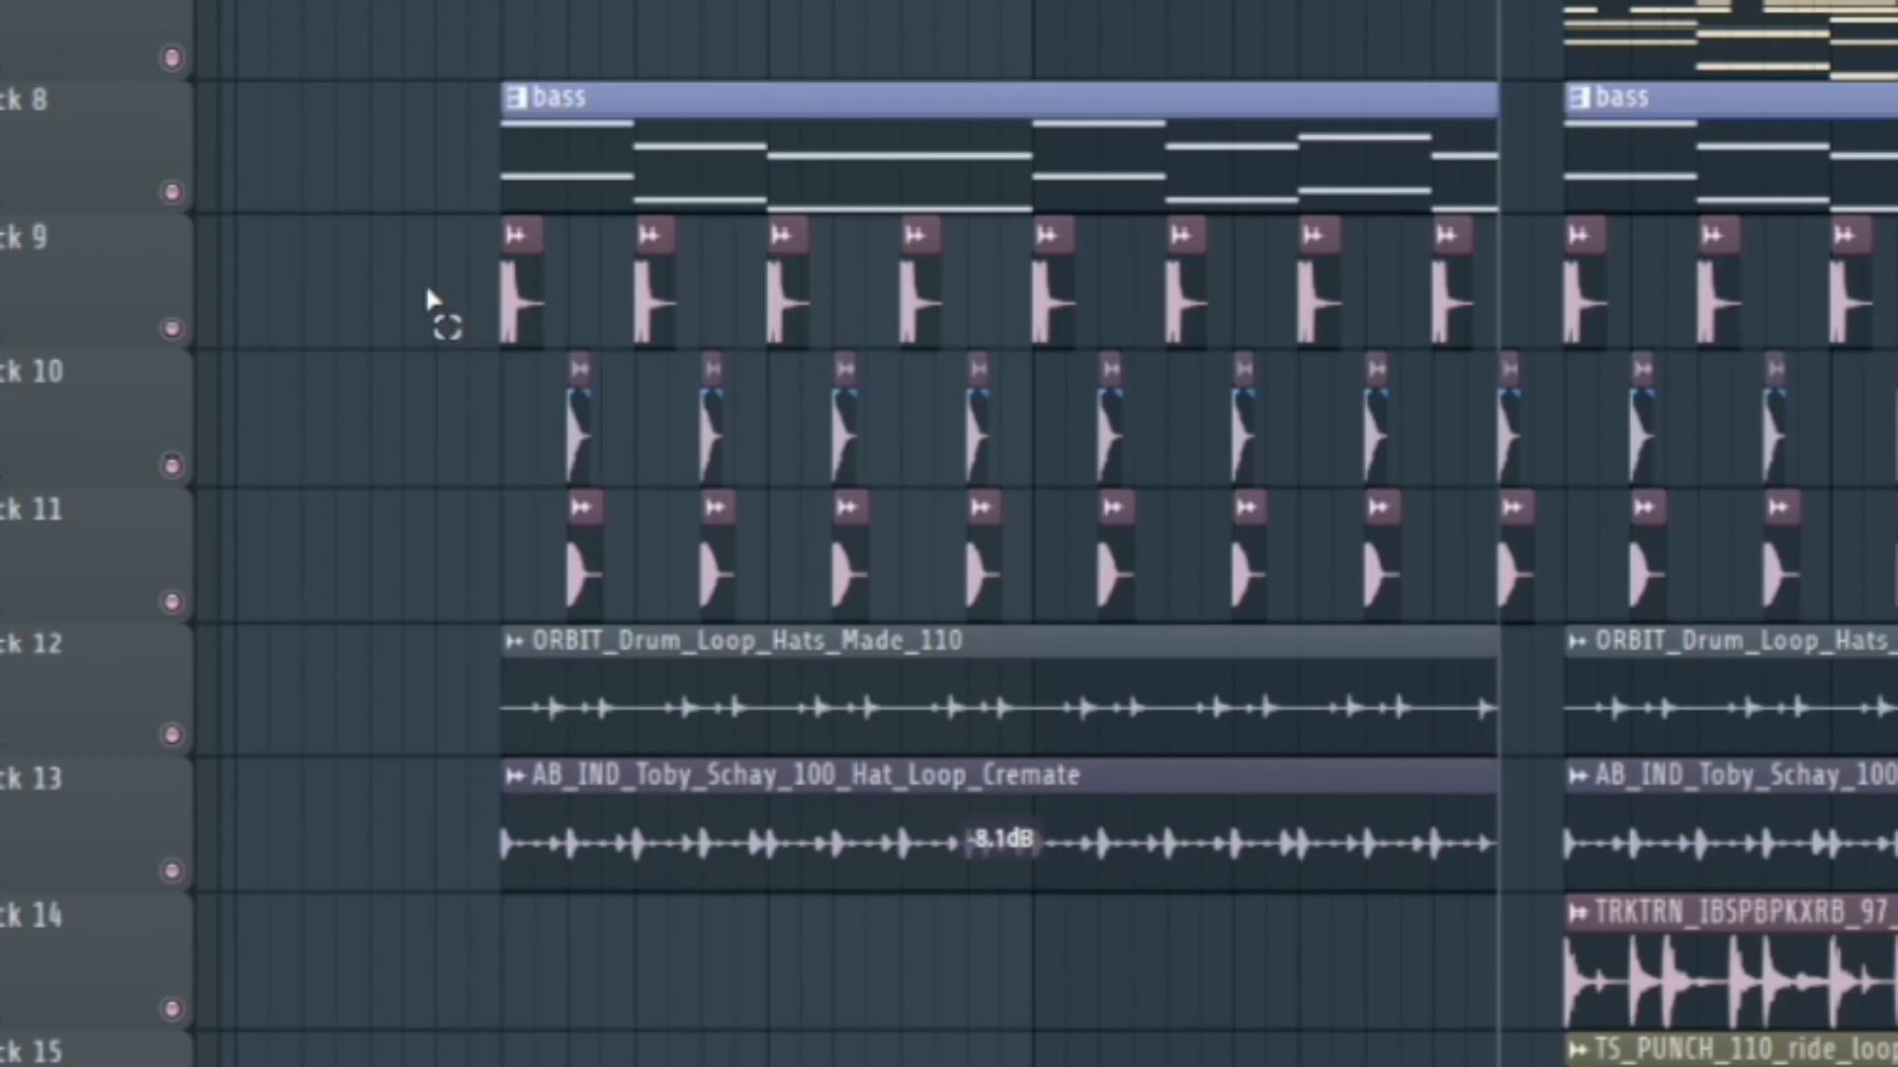
drag(427, 297, 1547, 542)
click(454, 805)
drag(445, 710, 783, 870)
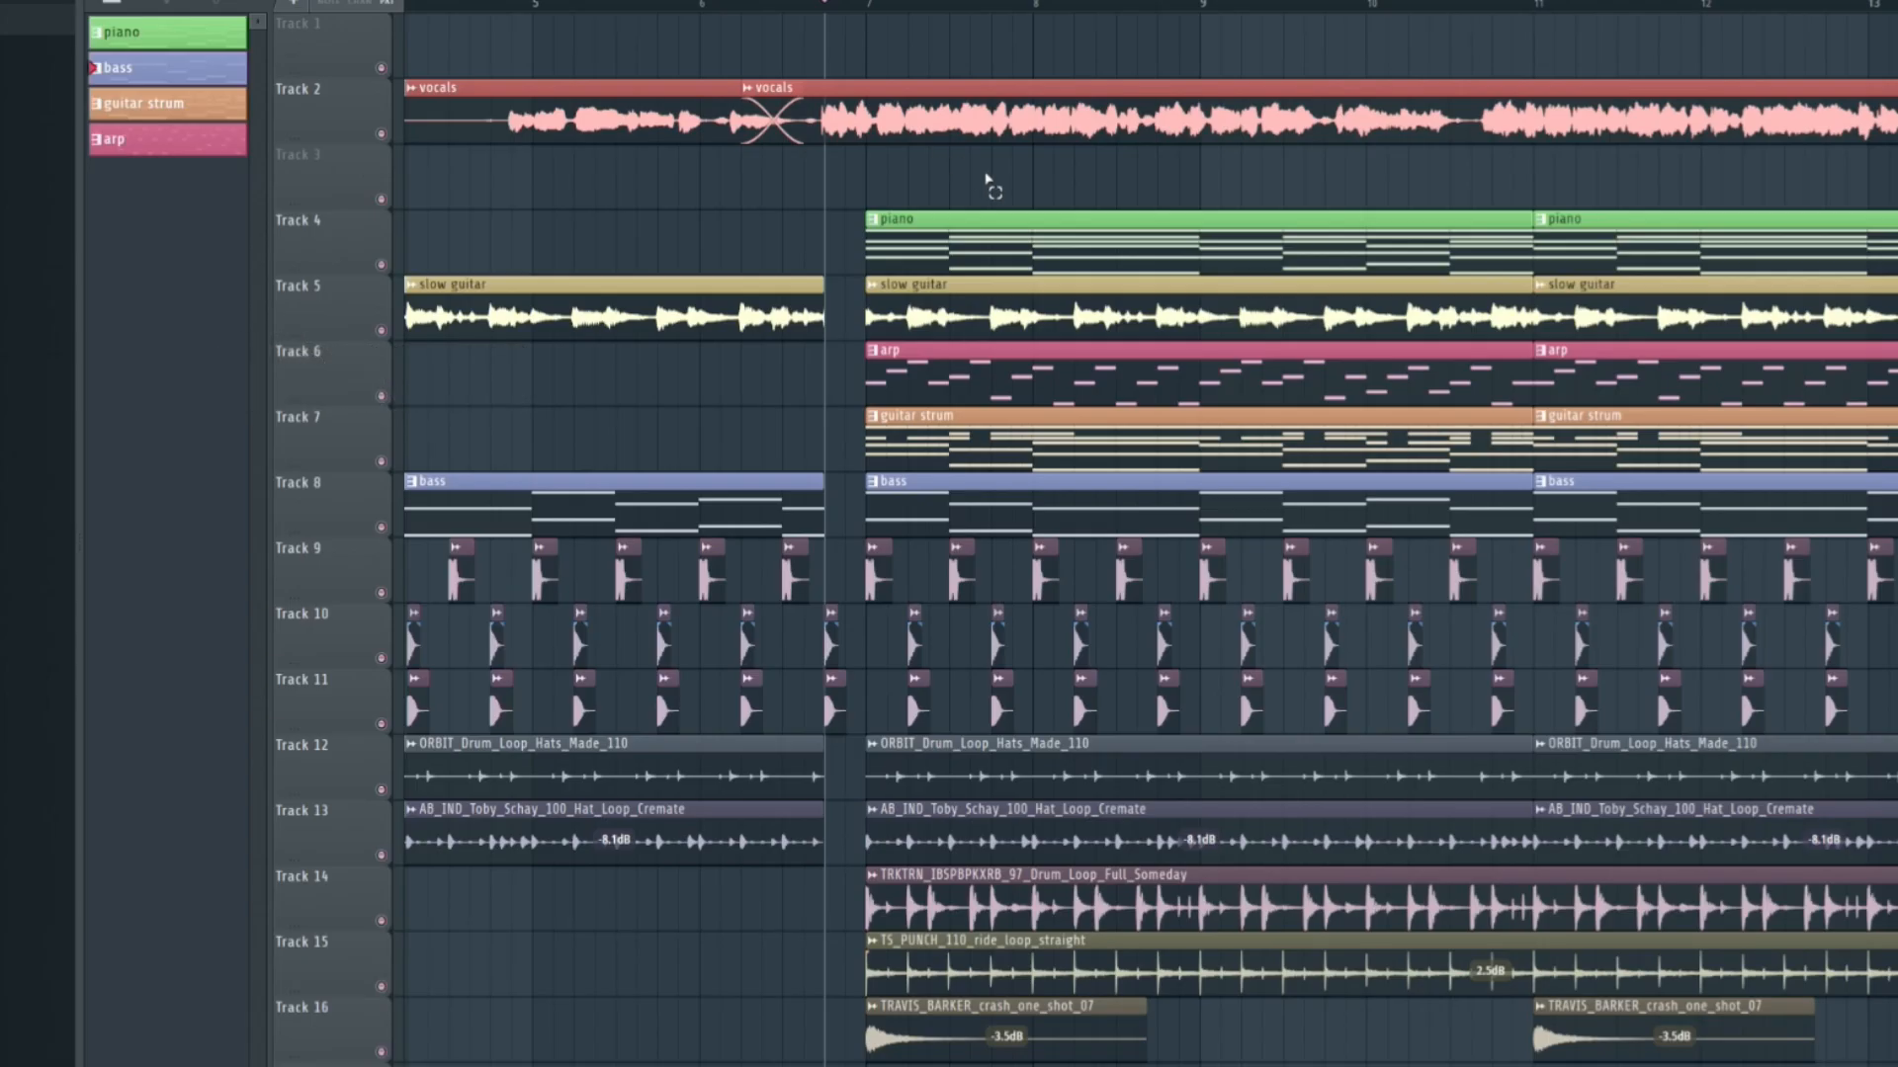
Highlight the piano, slow guitar, arp, guitar strum and bass clips one by one in the section starting at bar 7.
scroll(1031, 284, down, 1)
click(1066, 178)
drag(850, 232, 939, 259)
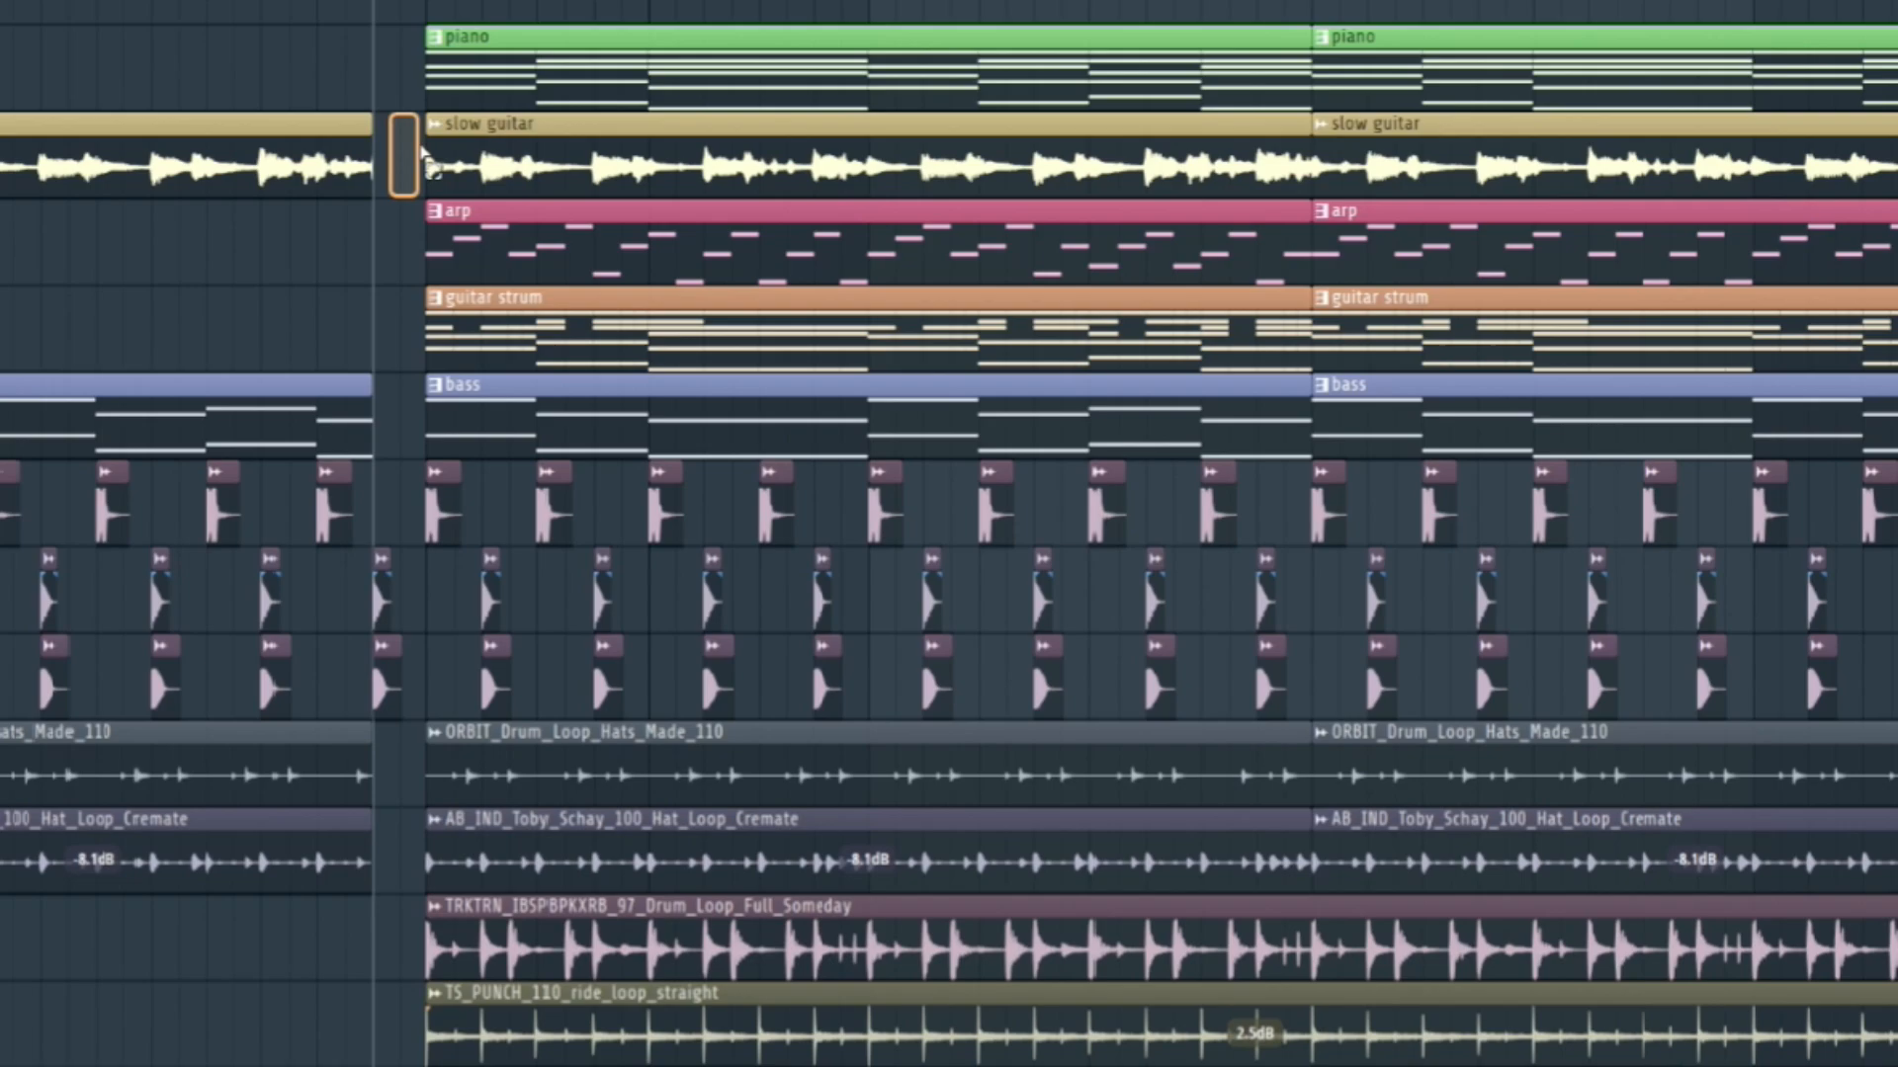
drag(387, 234, 603, 265)
drag(360, 311, 662, 361)
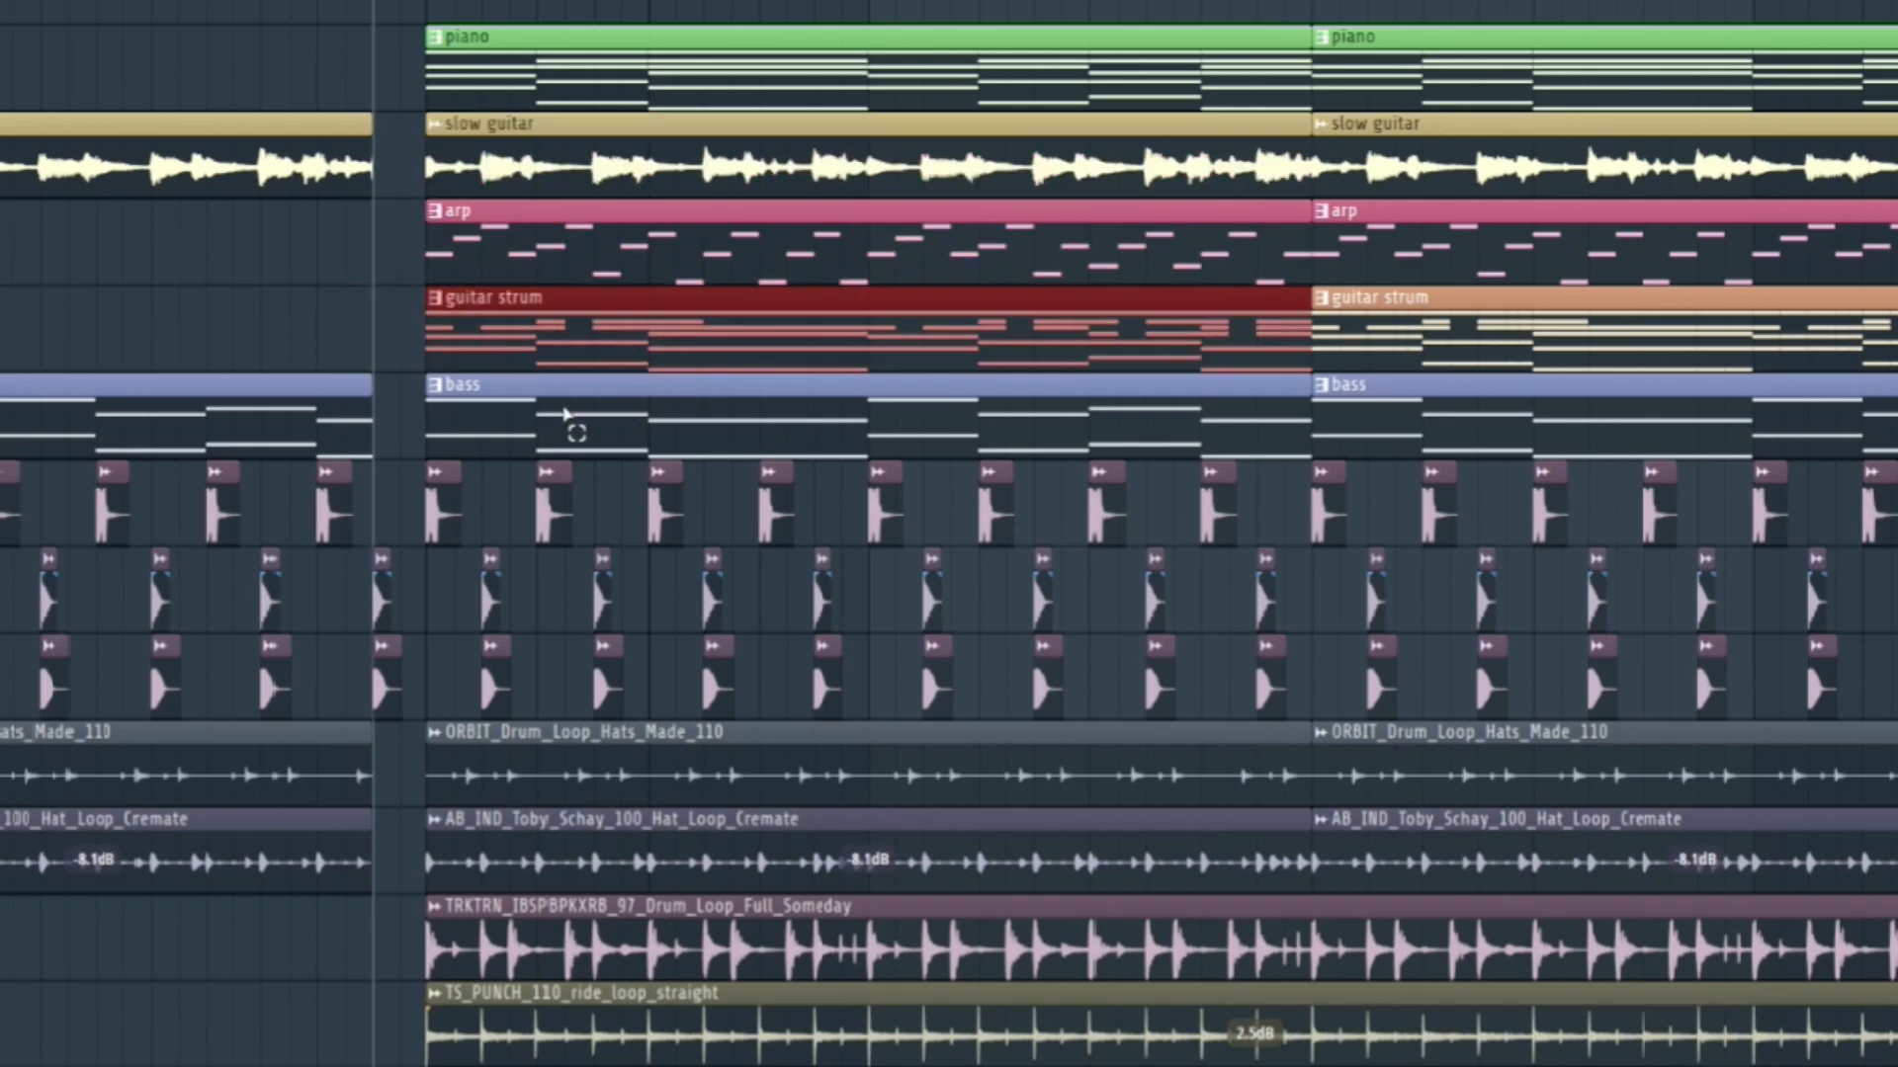
drag(404, 417, 504, 435)
click(395, 487)
Highlight all the drum tracks in the section starting at bar 7, from the track 9 one-shots to the crash, and clear the selection.
scroll(395, 487, down, 3)
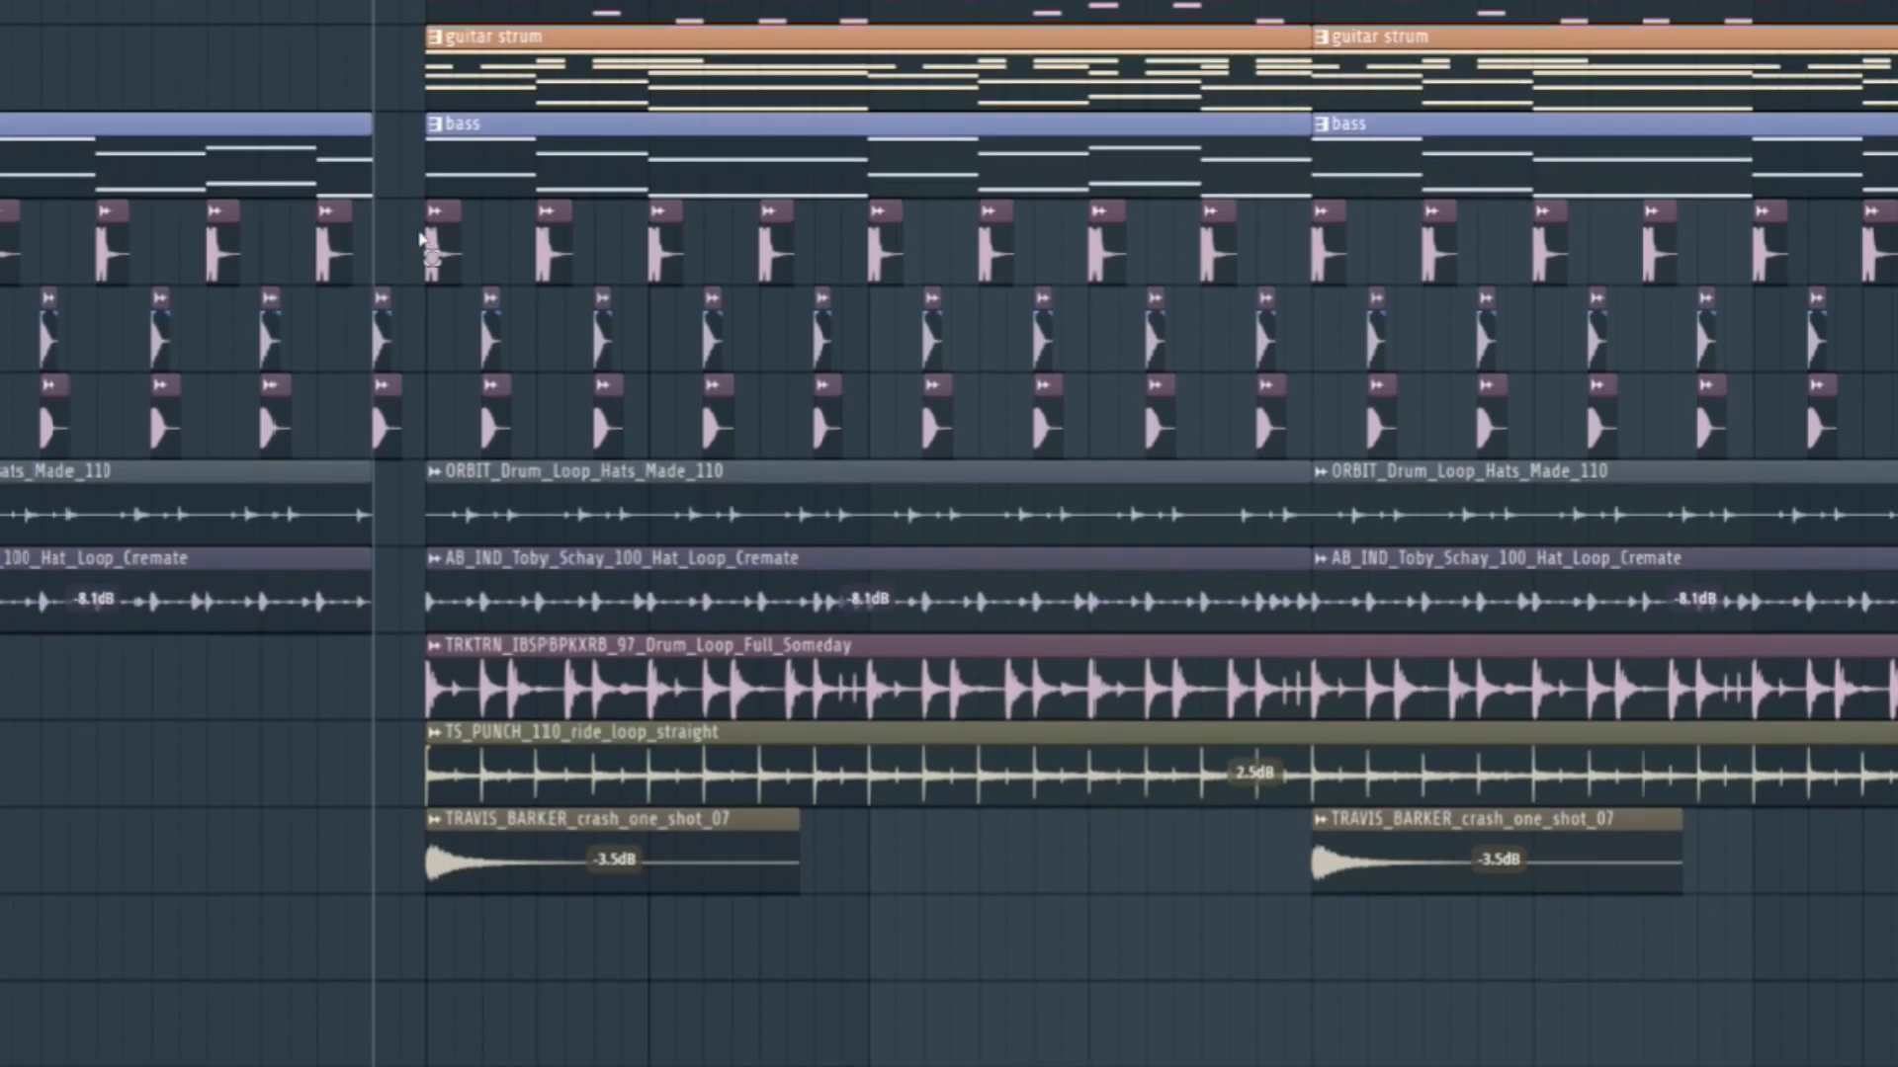
drag(420, 213, 894, 902)
click(894, 902)
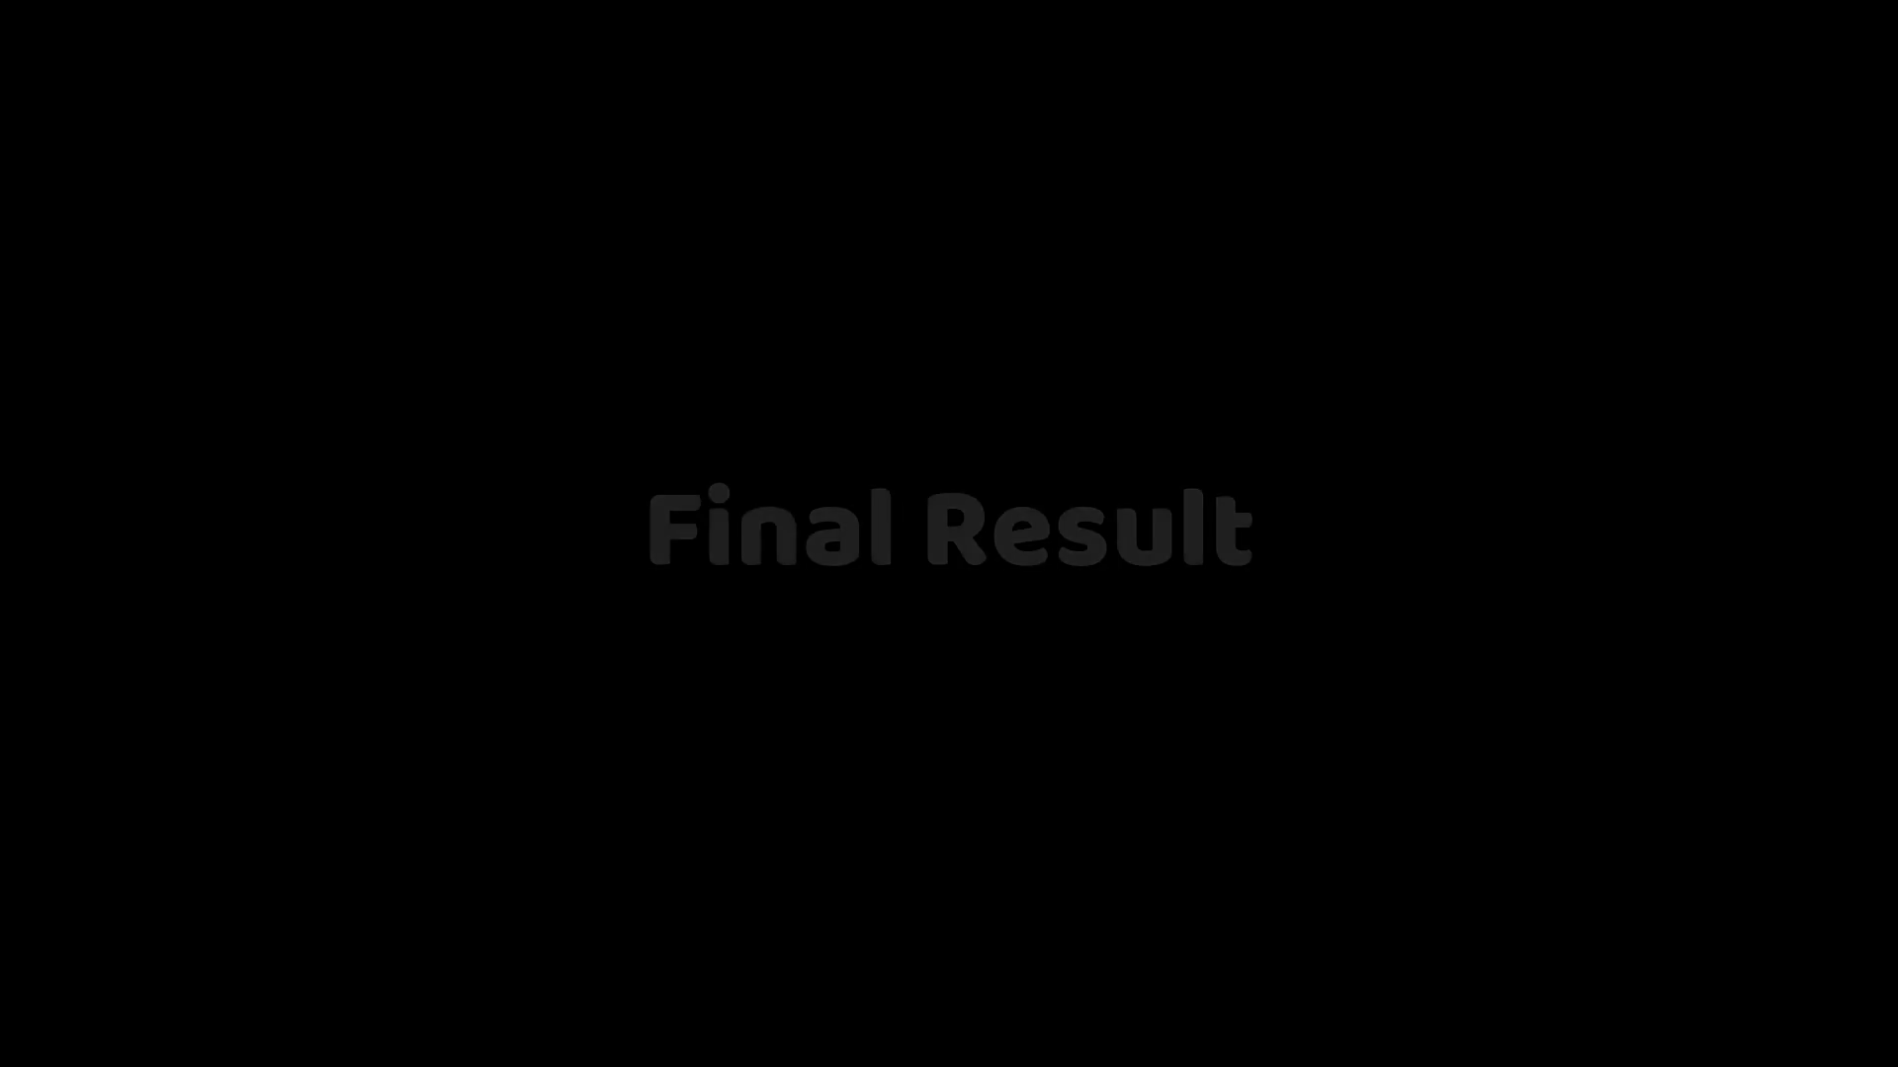